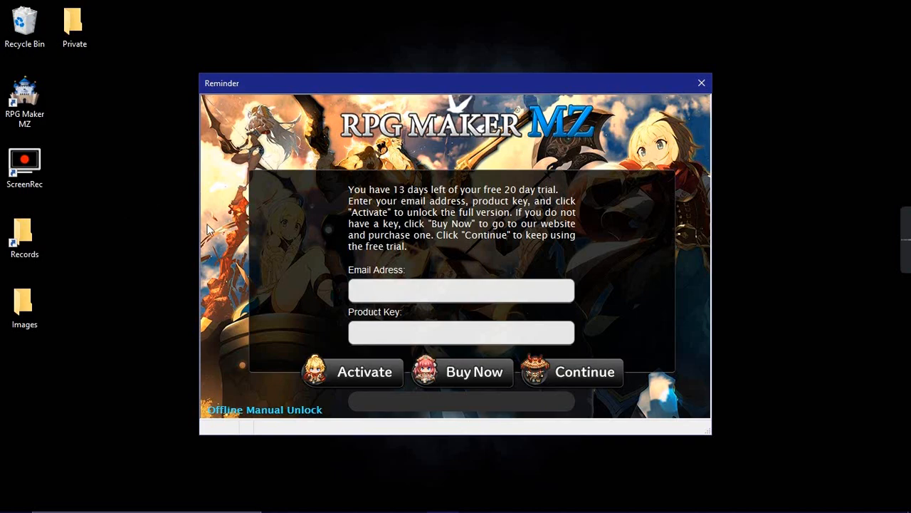
- Continue with the free trial and open the tutorial selector
left_click(561, 373)
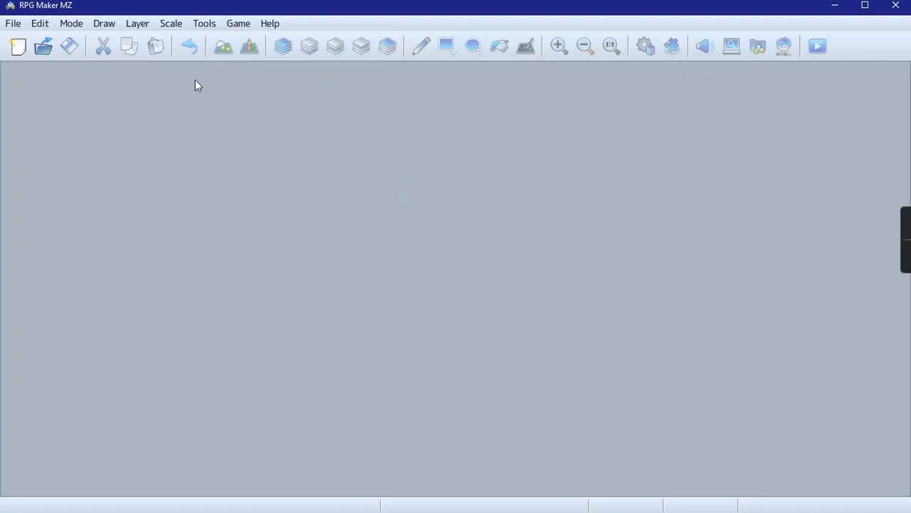
left_click(268, 25)
left_click(284, 75)
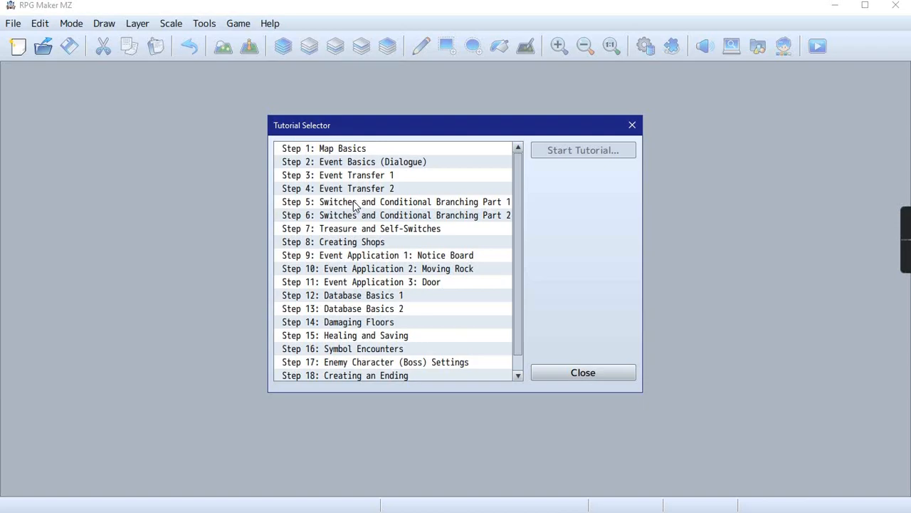
- Look through the available tutorial lessons, from event transfers to database basics
left_click(481, 204)
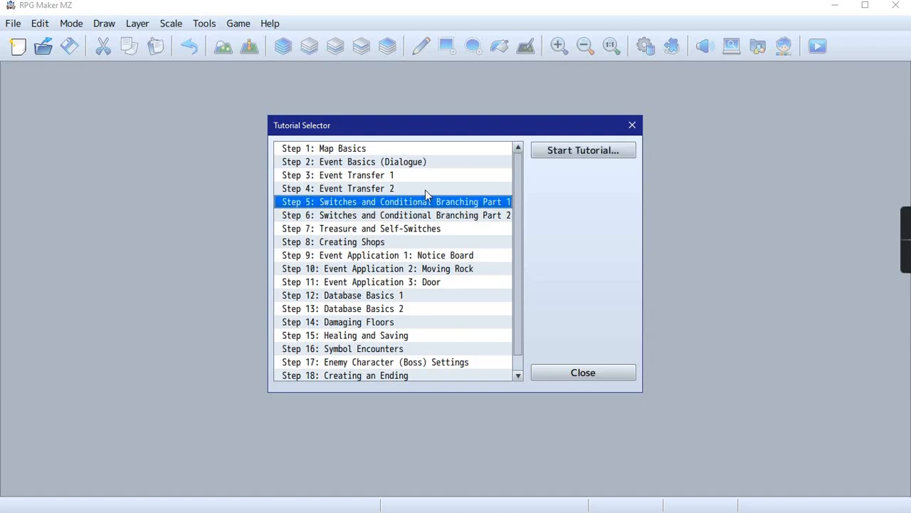
left_click(363, 177)
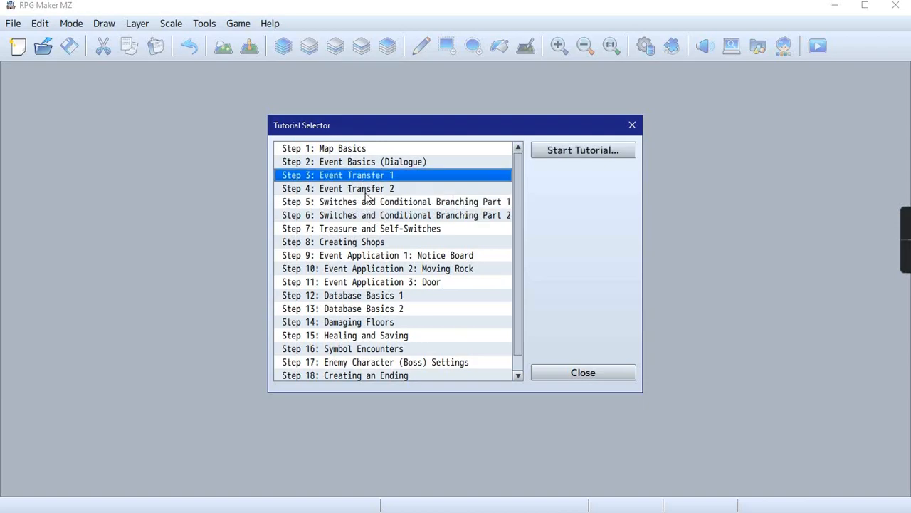
left_click(367, 186)
left_click(361, 215)
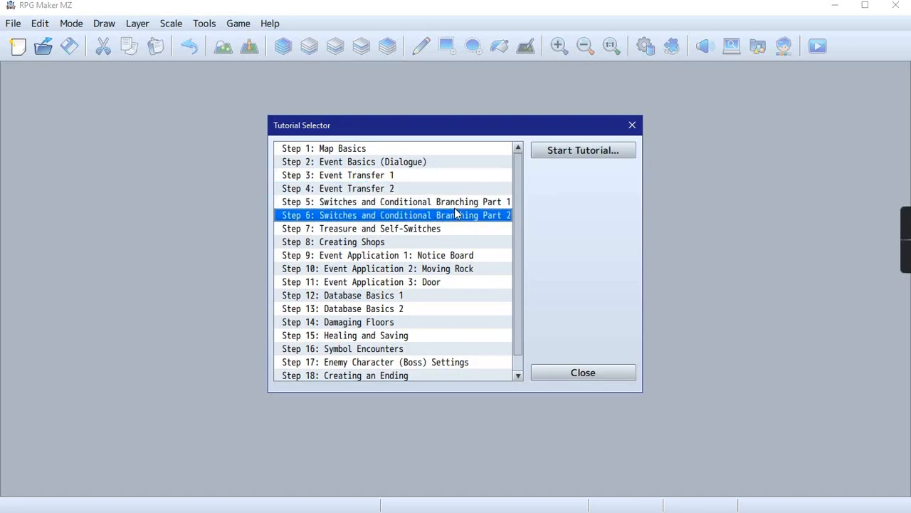
left_click(352, 256)
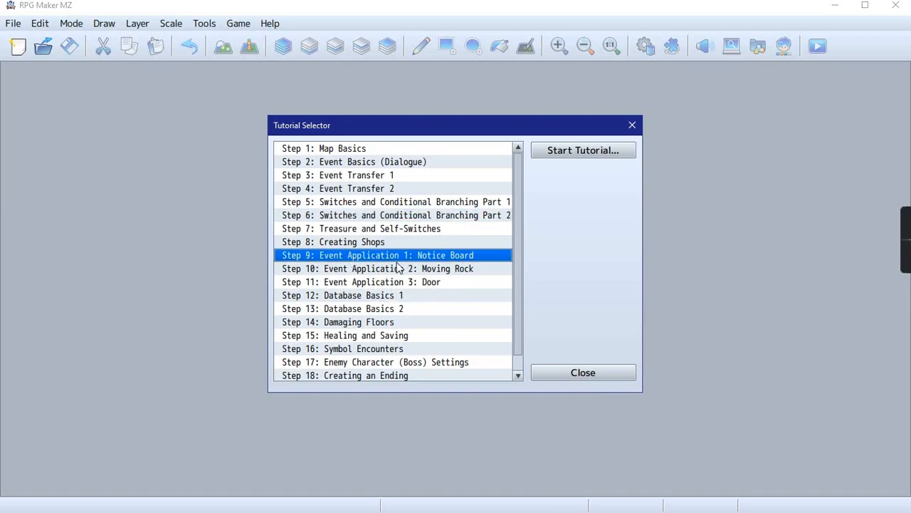
left_click(394, 287)
left_click(371, 298)
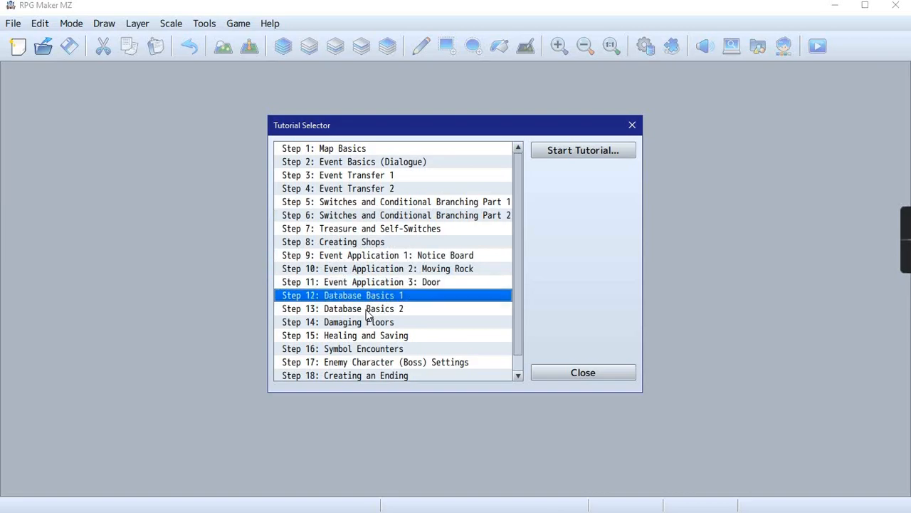
- Start the tutorial "Step 5: Switches and Conditional Branching Part 1" and answer that the step 4 project is available
left_click(342, 203)
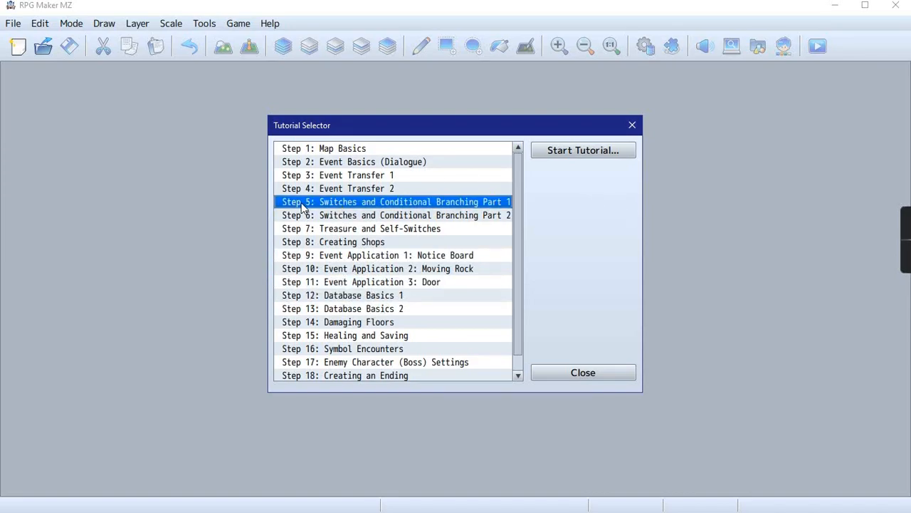
left_click(583, 150)
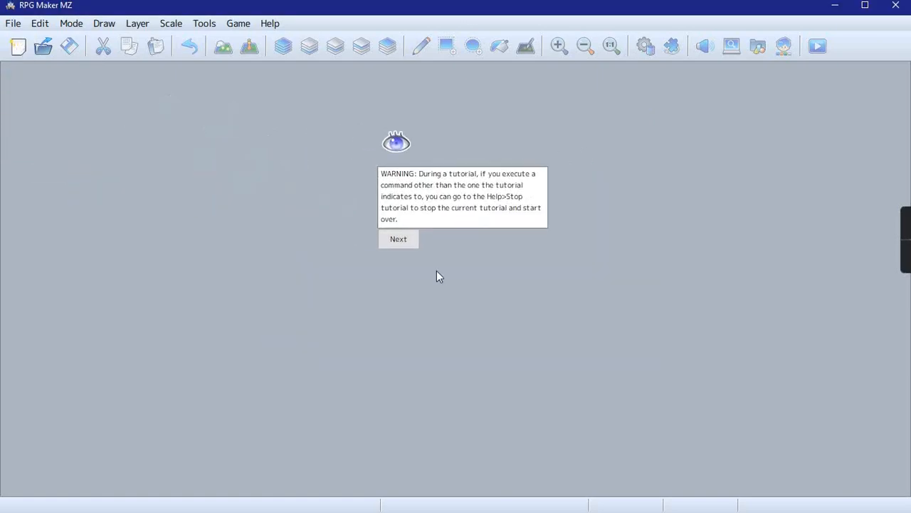
left_click(443, 242)
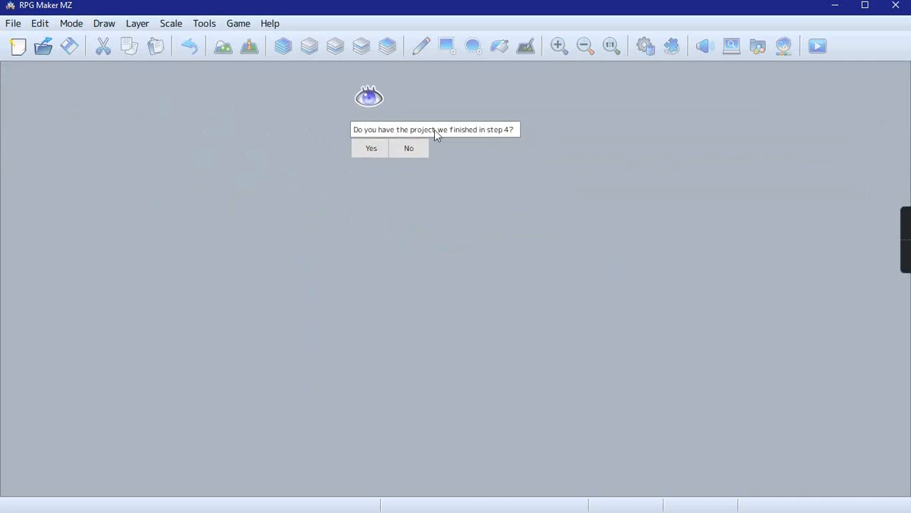
left_click(372, 148)
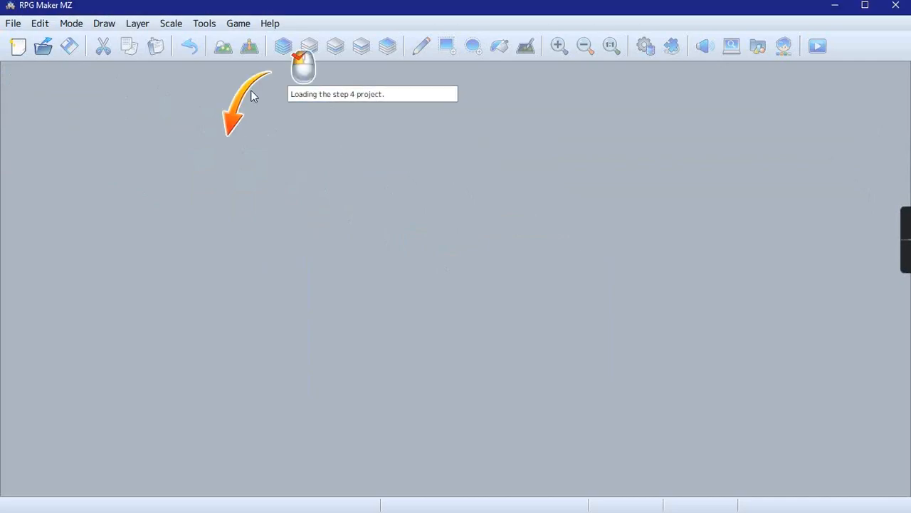
- Open the project file game.rmmzproject from the Potatoland folder inside Documents > RMMZ
left_click(40, 50)
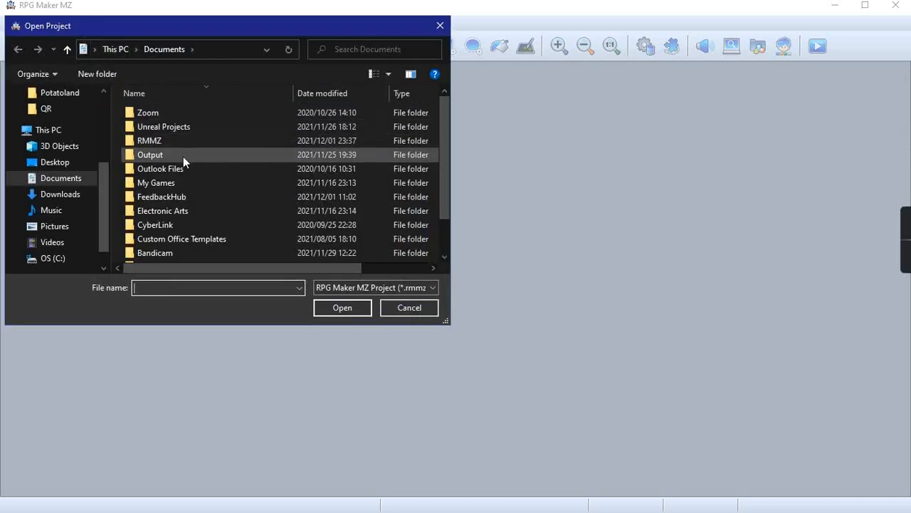
double_click(161, 140)
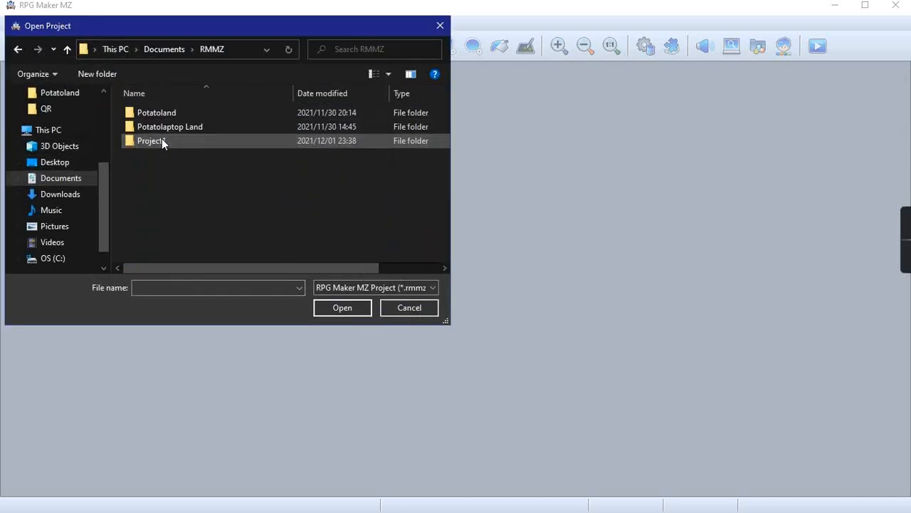
double_click(191, 114)
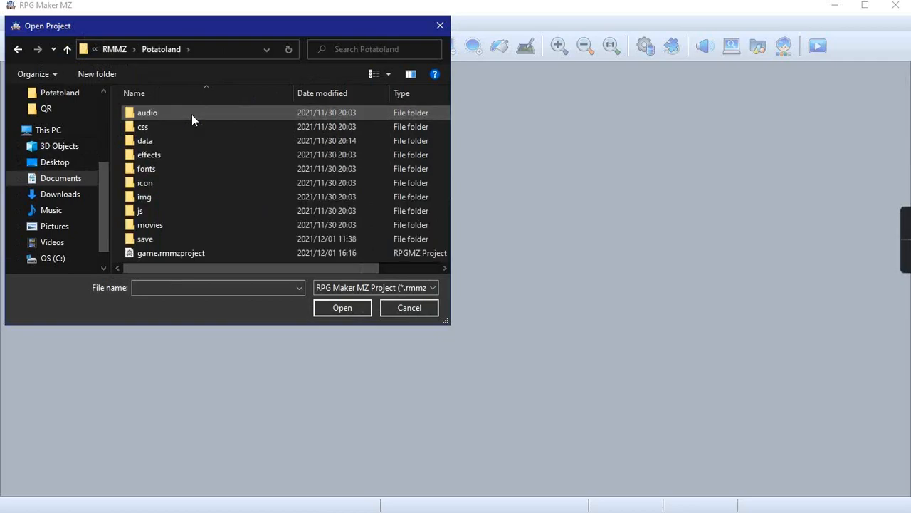
scroll(242, 194, "down", 3)
scroll(191, 258, "up", 3)
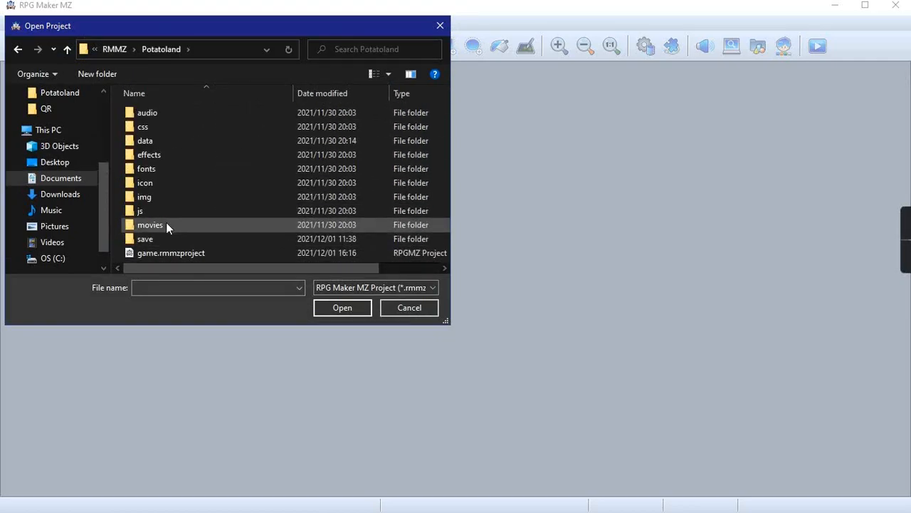
left_click(168, 253)
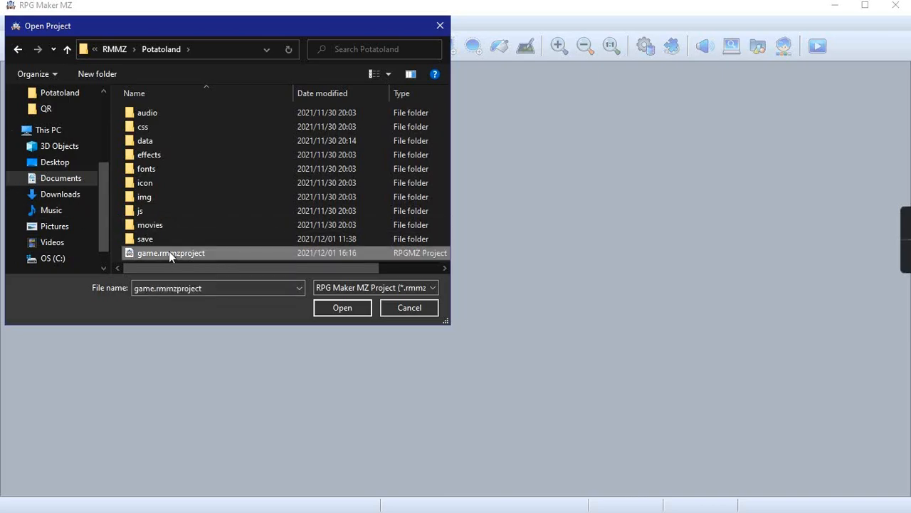
left_click(341, 308)
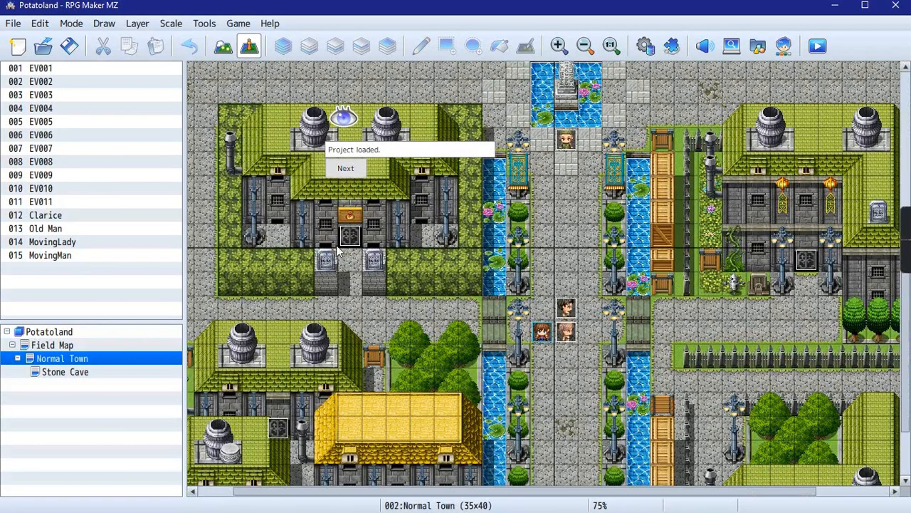
- Advance through the tutorial's introduction, selecting the Normal Town map, up to the instruction for creating the first event
left_click(354, 174)
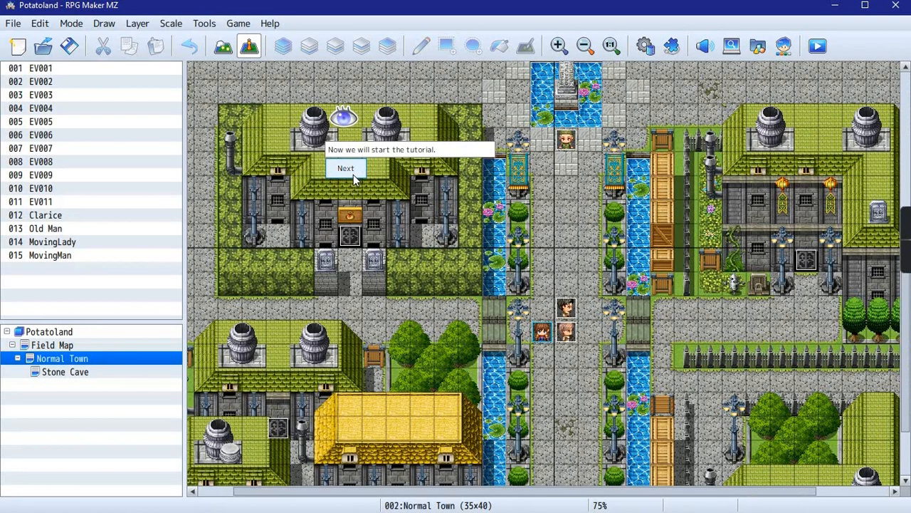
left_click(354, 171)
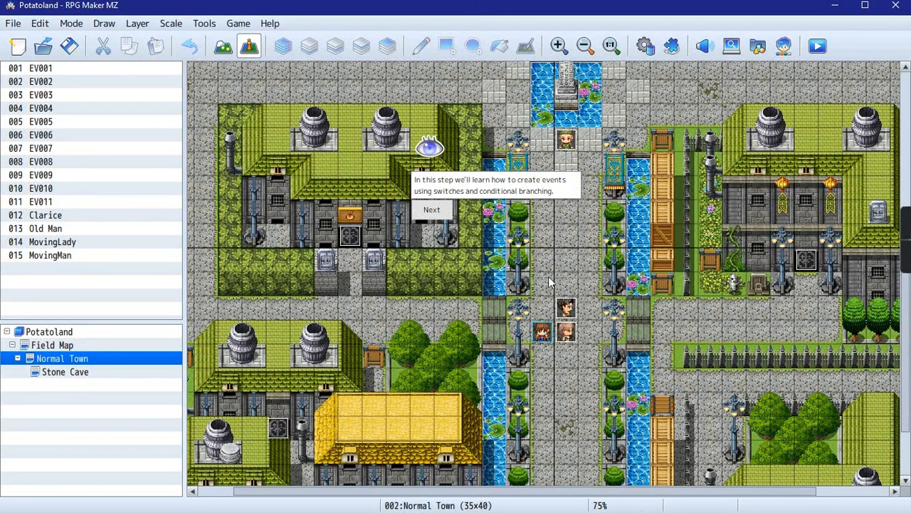
left_click(432, 210)
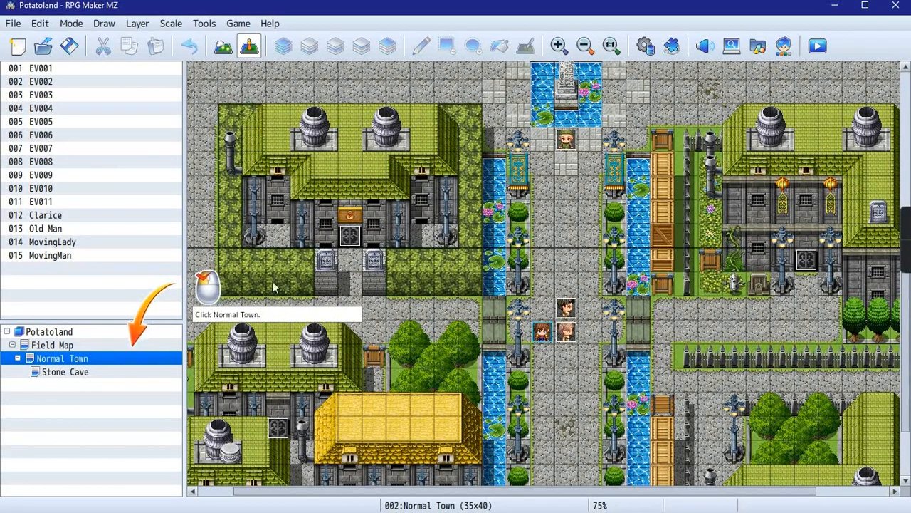
left_click(75, 358)
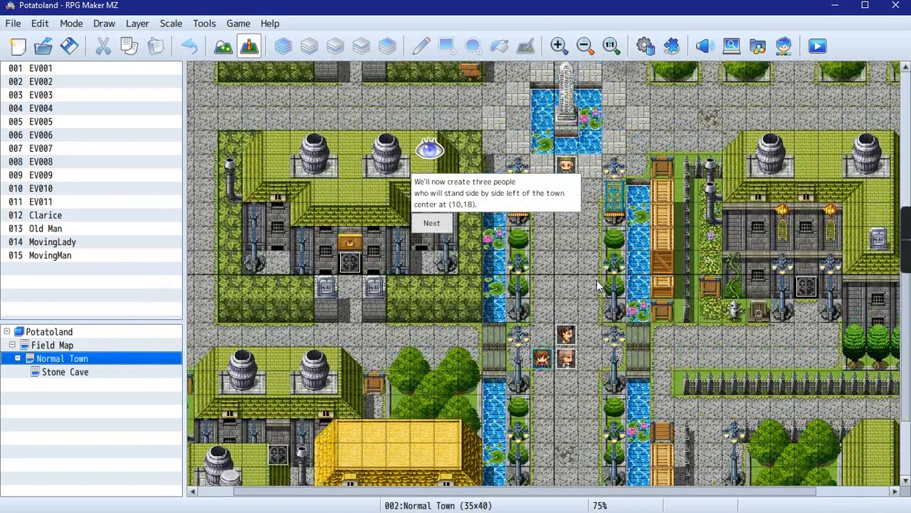
scroll(555, 216, "up", 3)
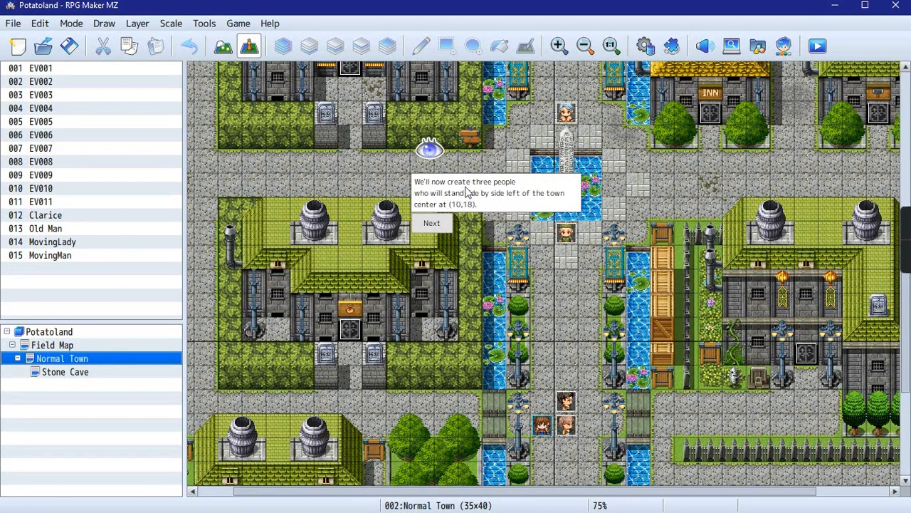
scroll(517, 232, "up", 3)
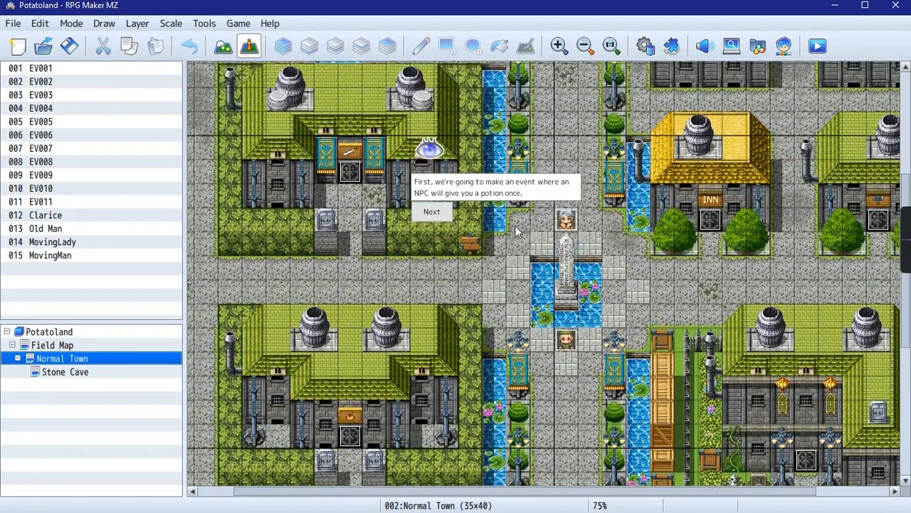
left_click(425, 218)
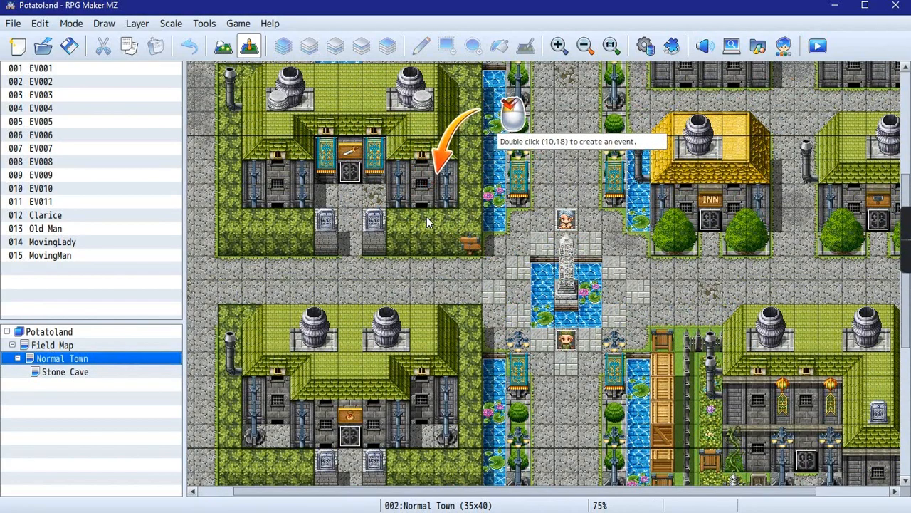
- Create a new event at (10,18) on the Normal Town map and name it PotionLady
left_click(408, 268)
scroll(408, 268, "down", 1)
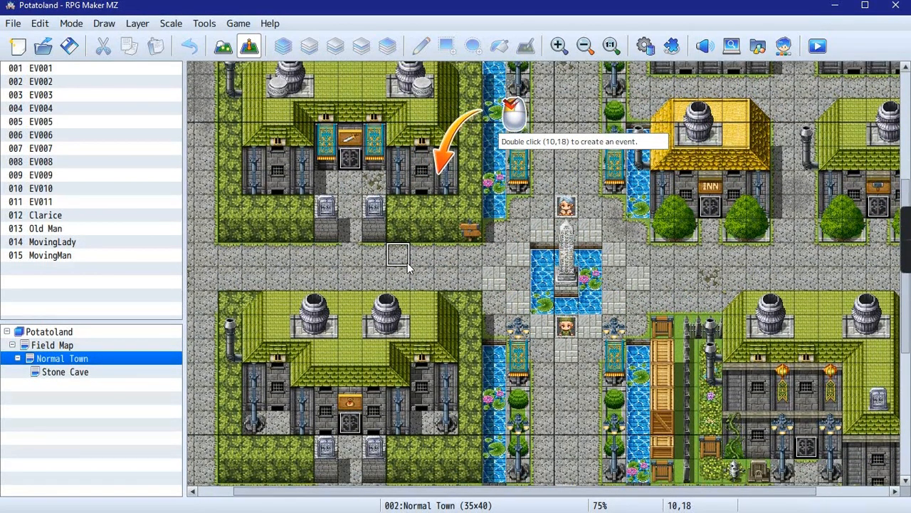
right_click(396, 244)
left_click(396, 243)
double_click(396, 242)
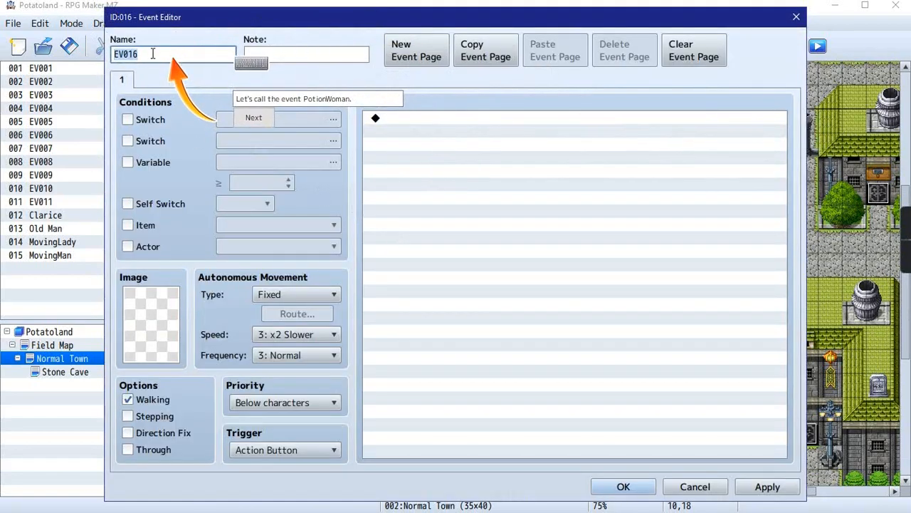
type("PotionLady")
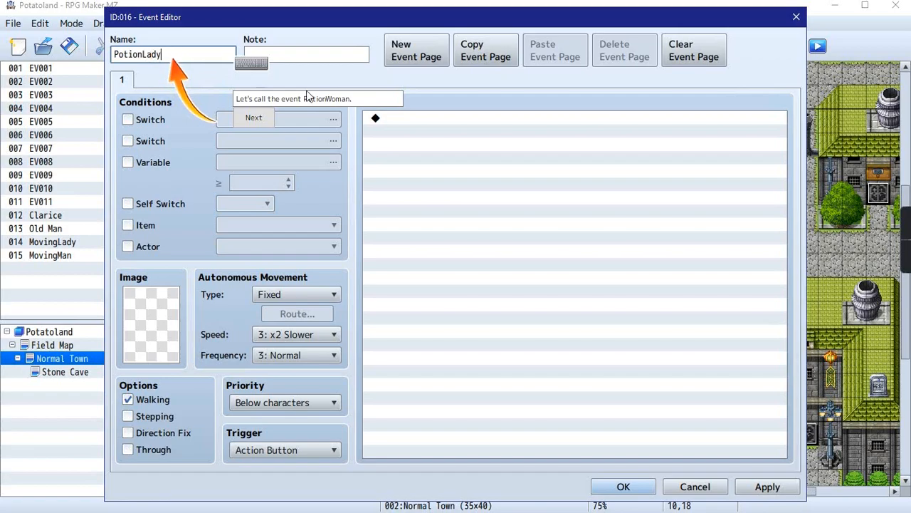
left_click(254, 117)
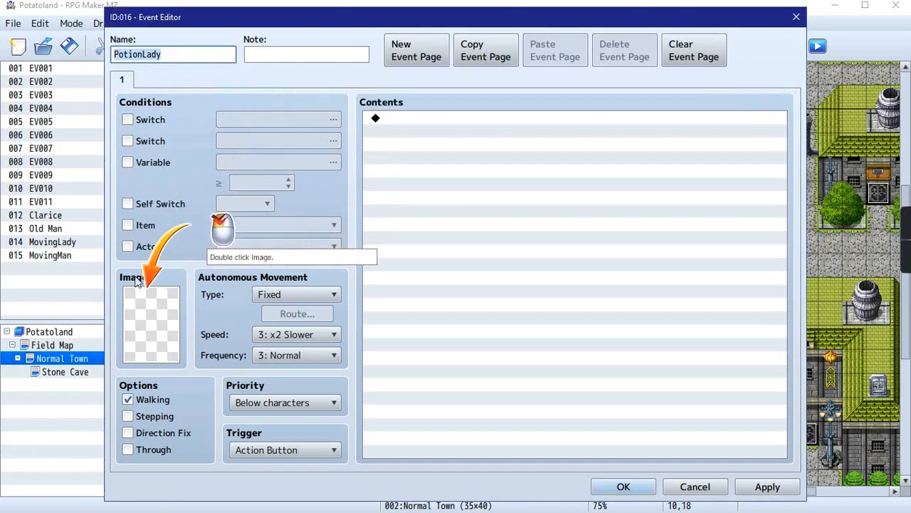
- Set the event's image to the downward-facing red-hooded woman, second from the left in the bottom row of Actor3
double_click(147, 325)
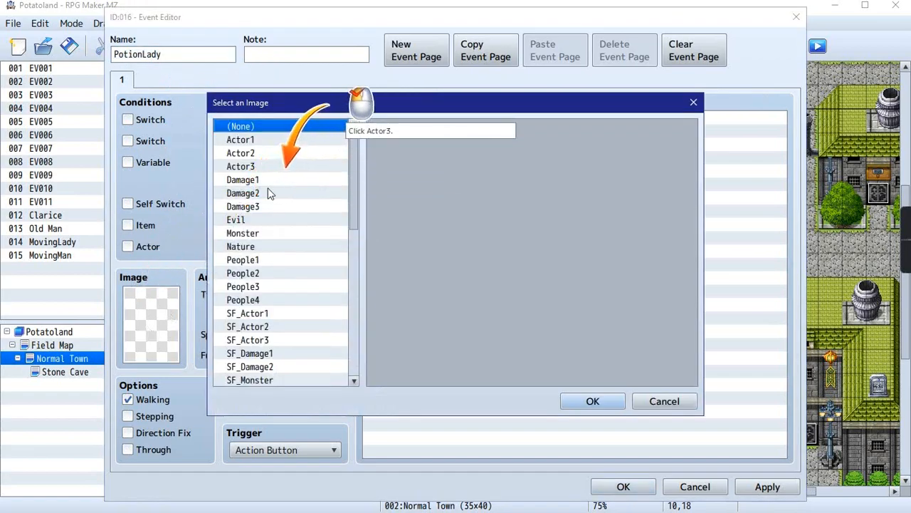
left_click(258, 258)
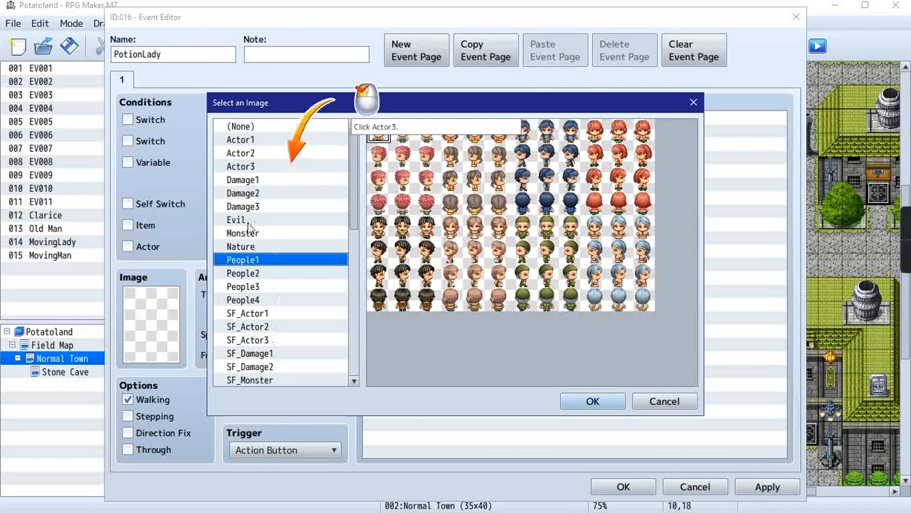
left_click(270, 273)
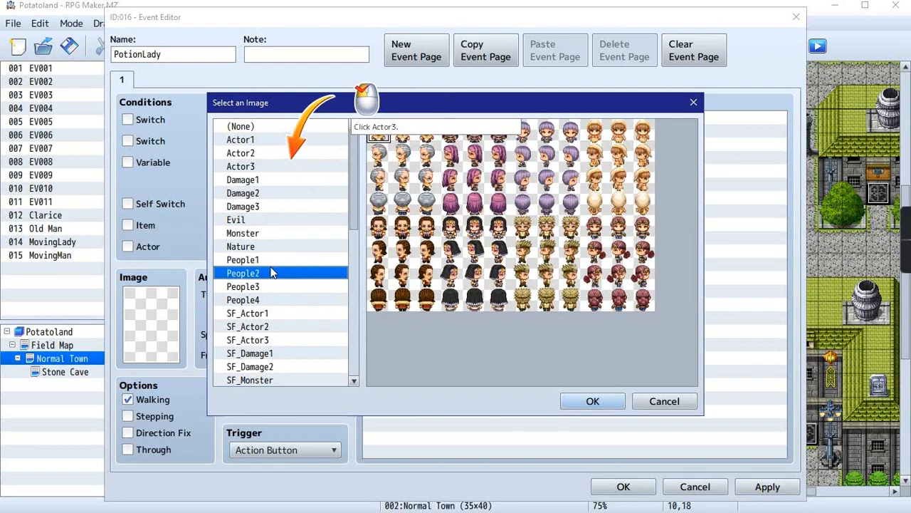
left_click(267, 289)
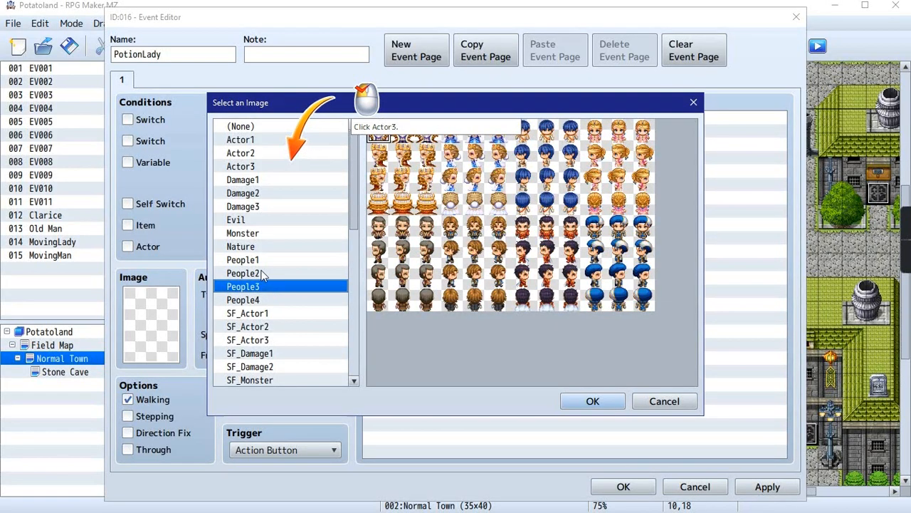
left_click(251, 166)
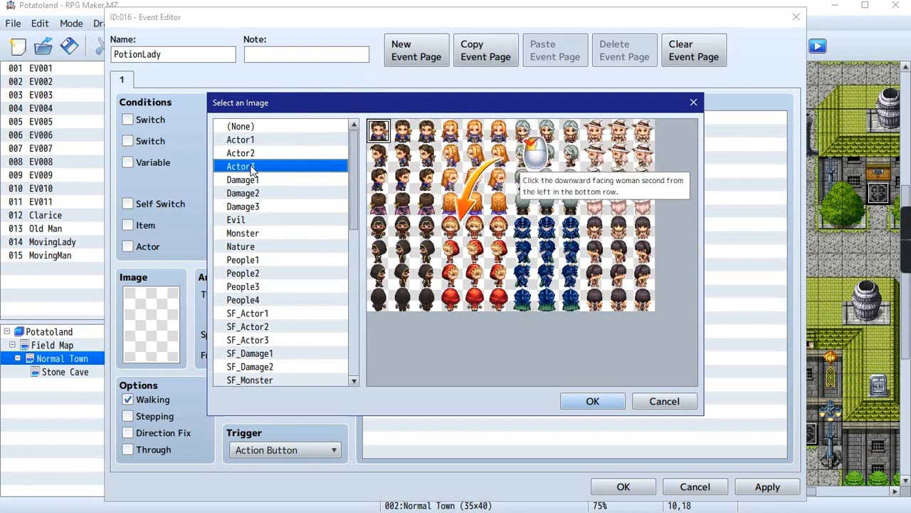
left_click(474, 229)
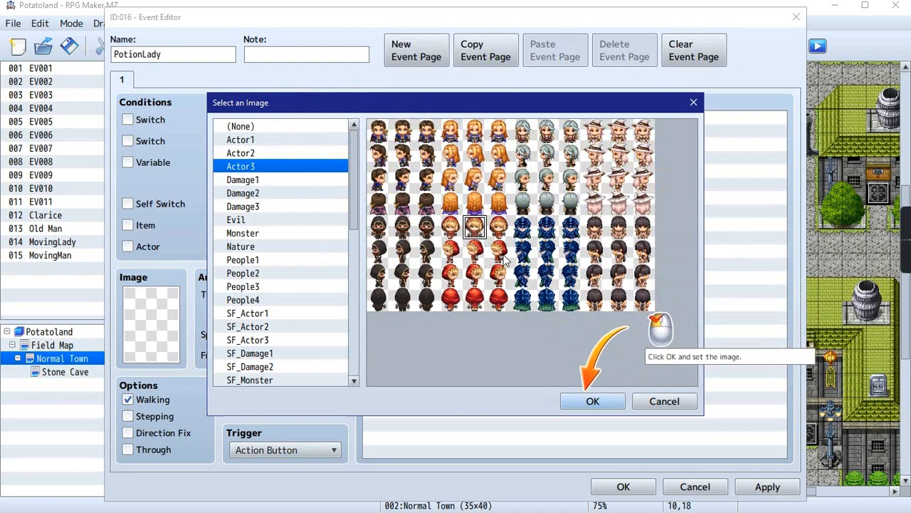
left_click(592, 402)
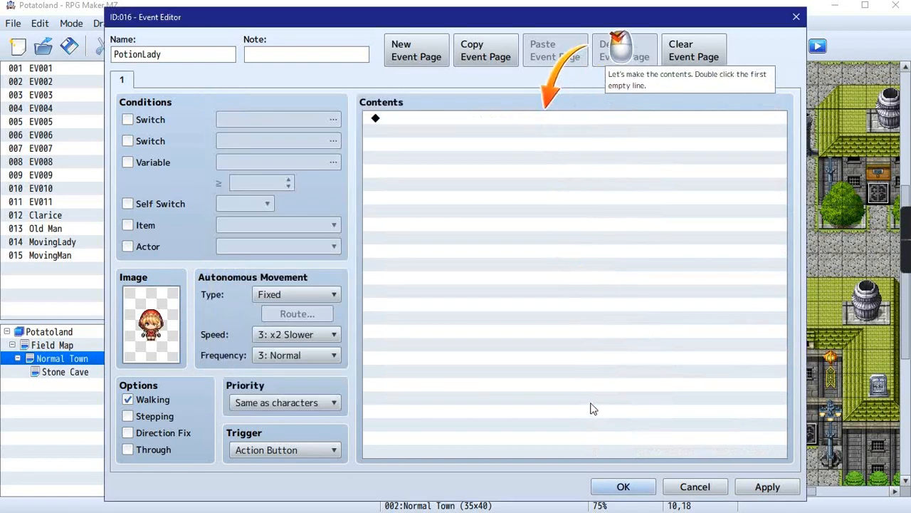
- Start a Show Text command on the event's first empty line, using the red-hooded woman's face from Actor3
double_click(542, 117)
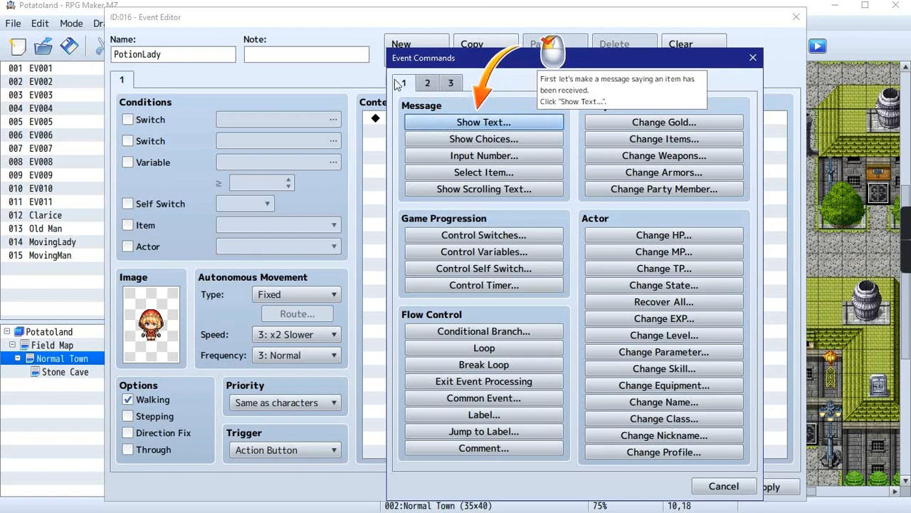
left_click(478, 123)
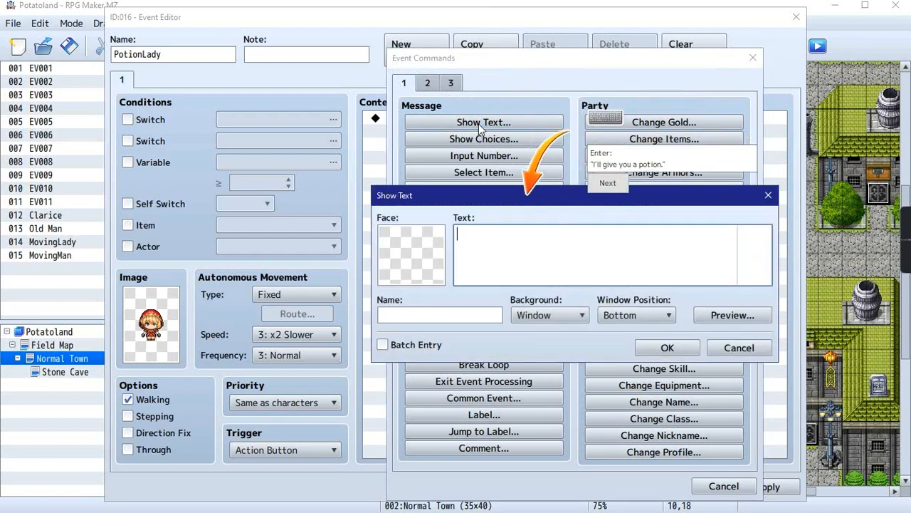
double_click(419, 246)
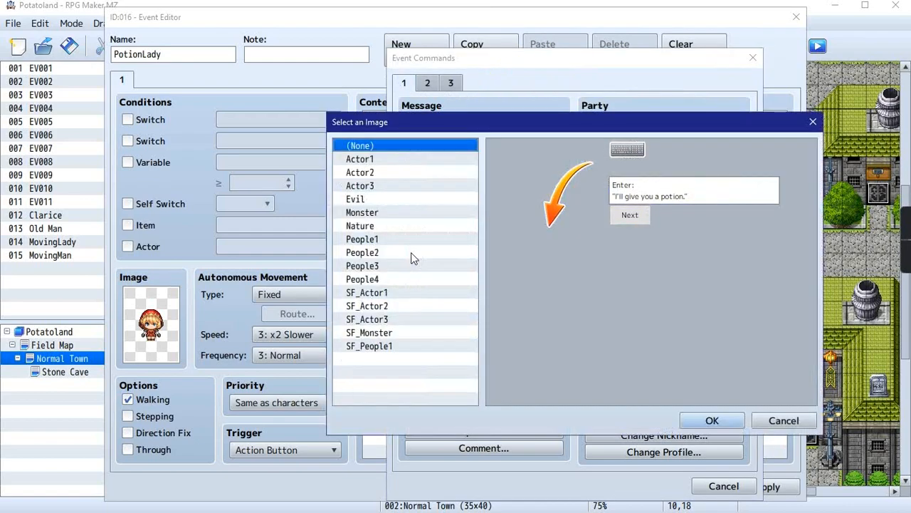
left_click(369, 186)
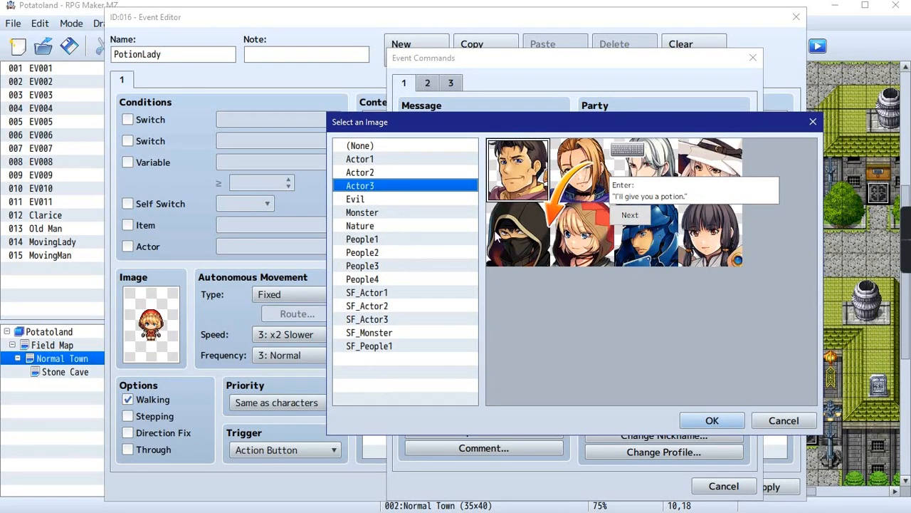
double_click(588, 255)
- Set the message's speaker name to \C[01]Potion Lady\C[01] and its text to "Sup bro! Want a free potion?", then accept the message
left_click(405, 314)
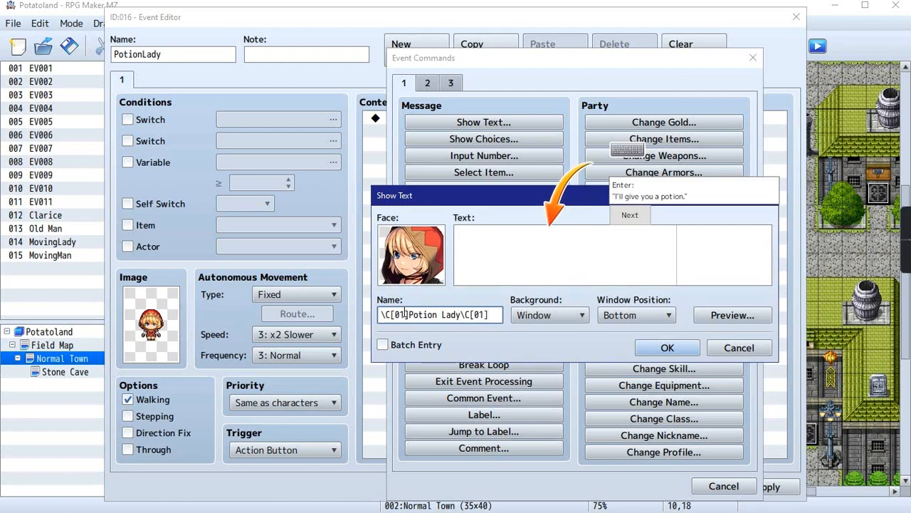
left_click(494, 246)
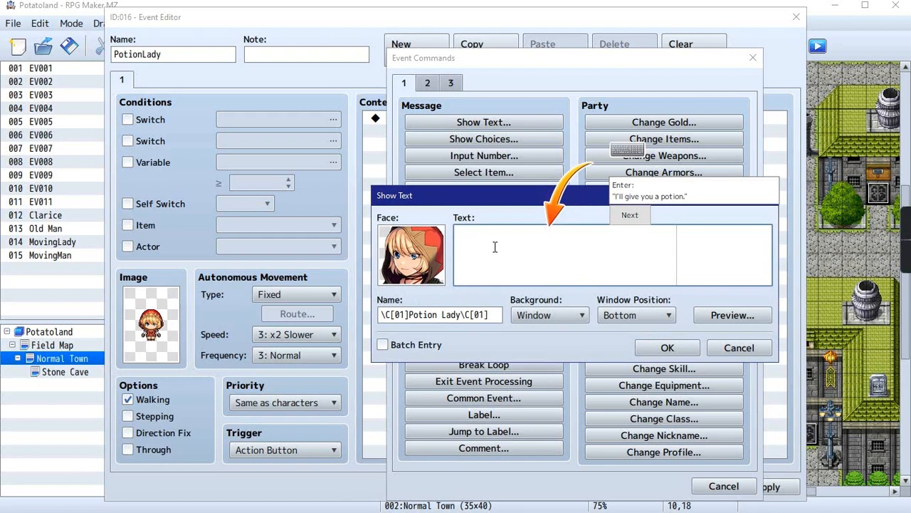
type("Sup bro! Want a free potion?")
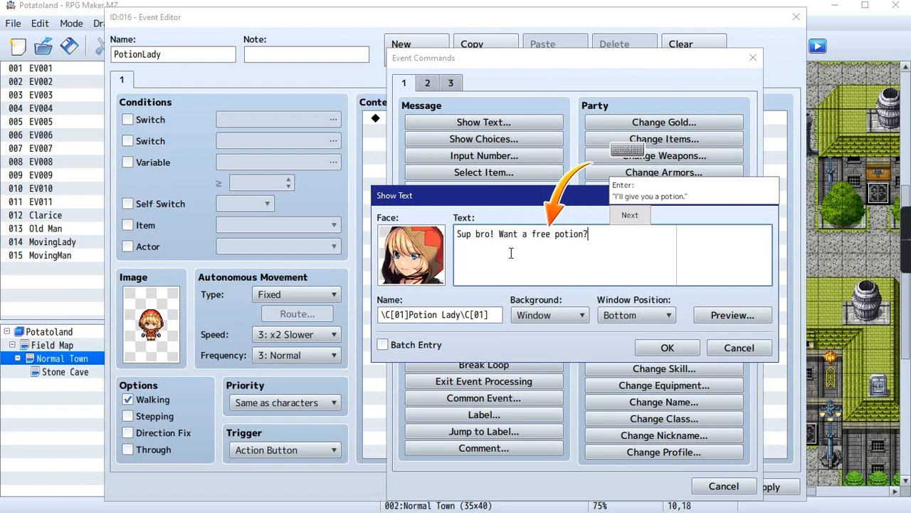
left_click(630, 215)
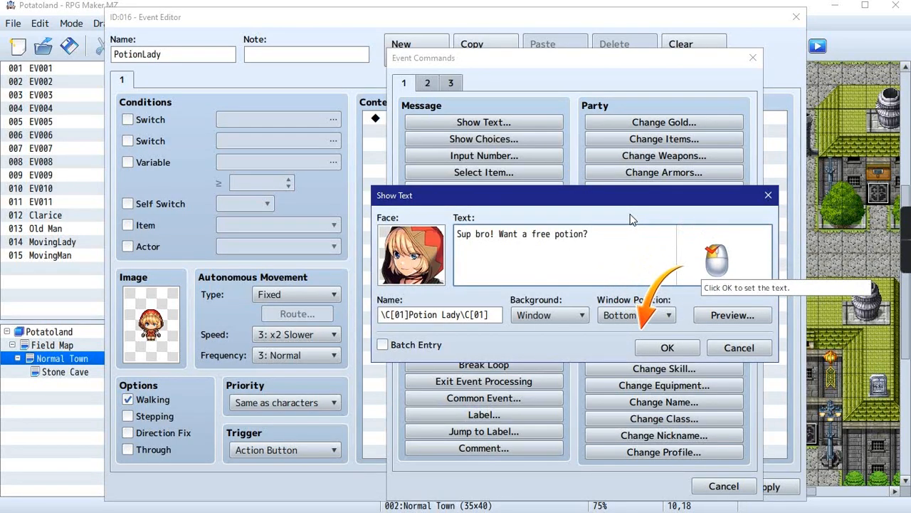
left_click(659, 354)
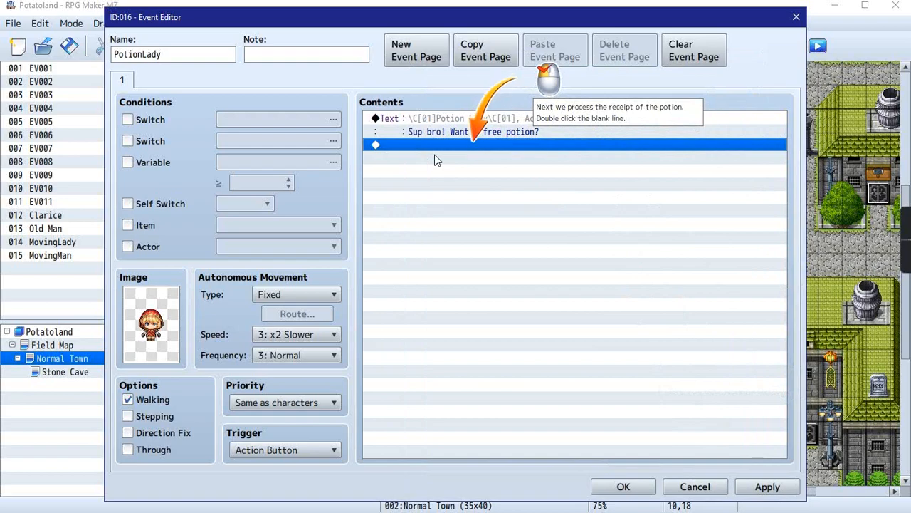
- Add a Change Items command below the message that increases item 0007 Potion by a constant 1
double_click(486, 145)
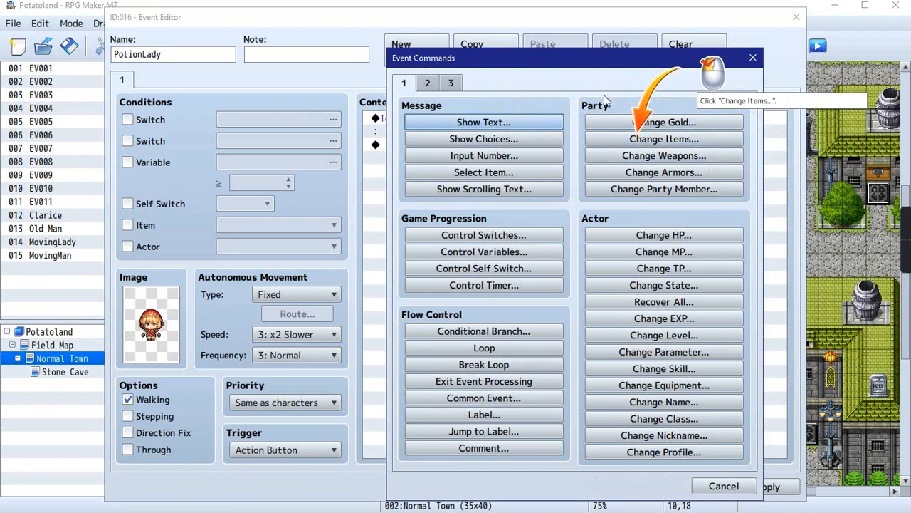
left_click(649, 141)
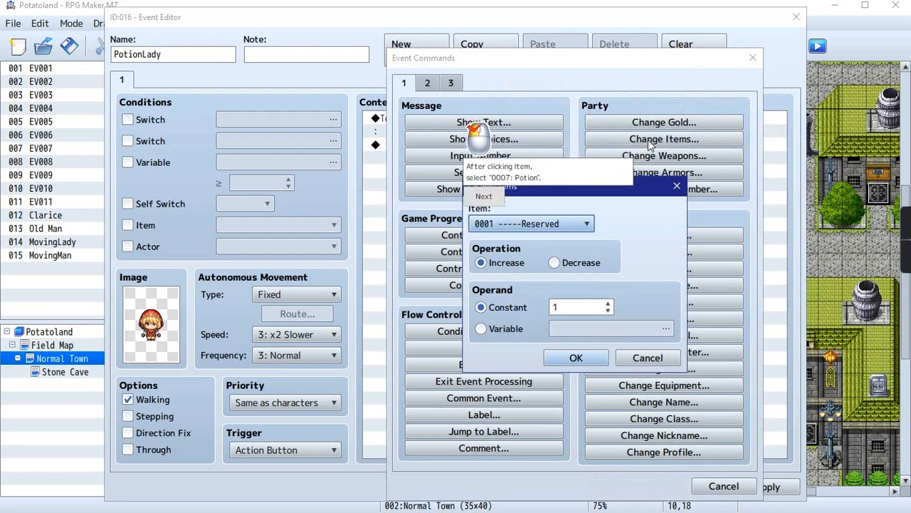
left_click(533, 224)
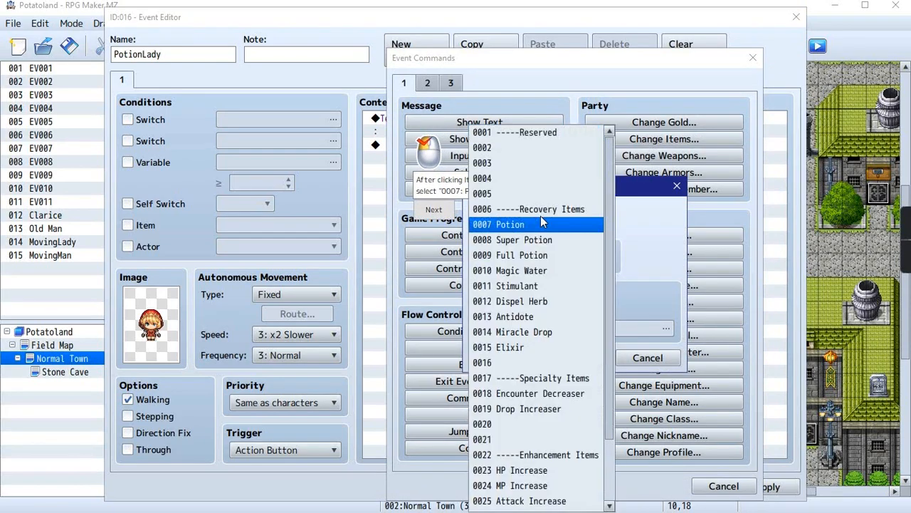
left_click(496, 225)
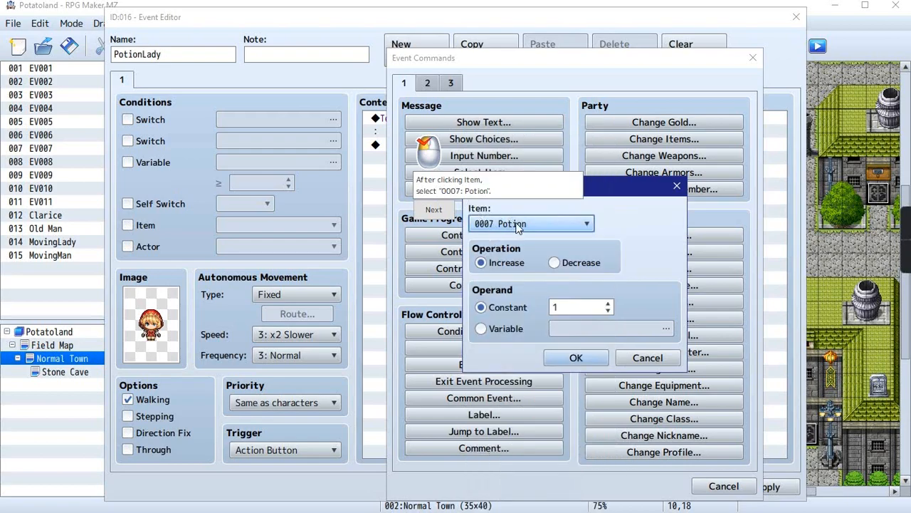
left_click(525, 220)
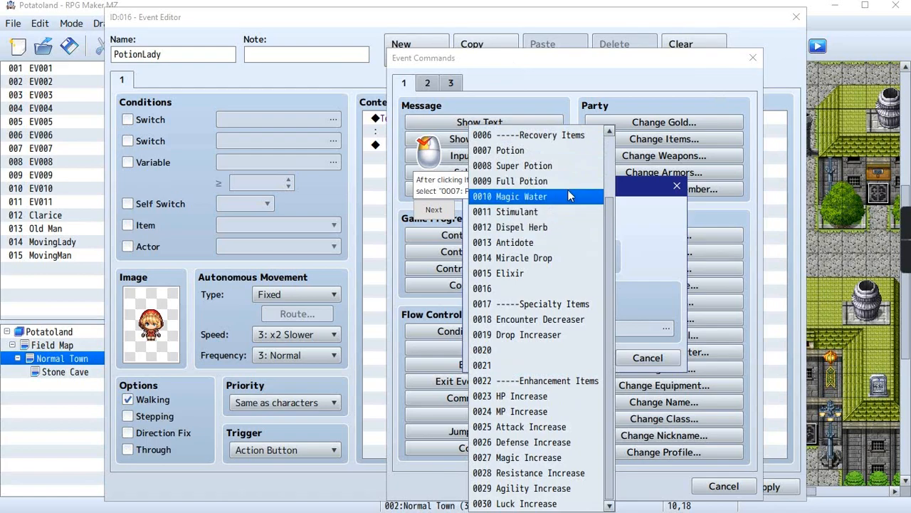
left_click(574, 155)
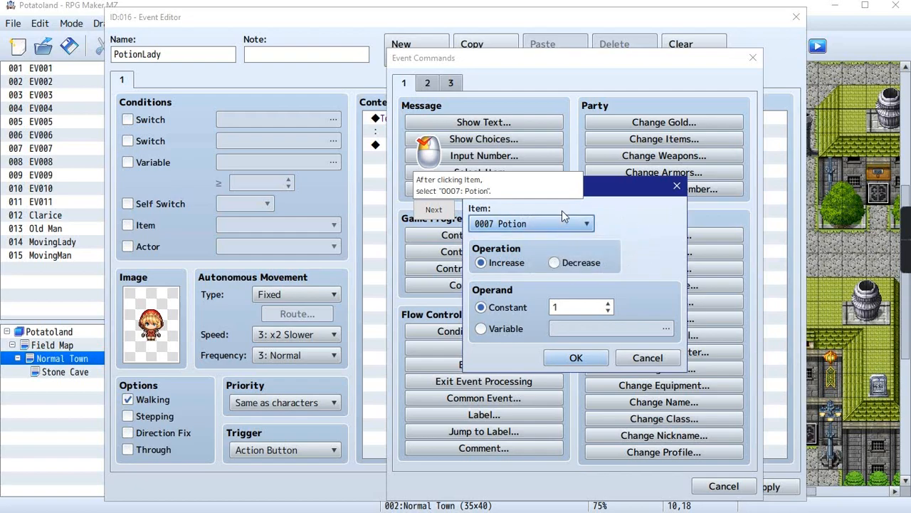
left_click(435, 210)
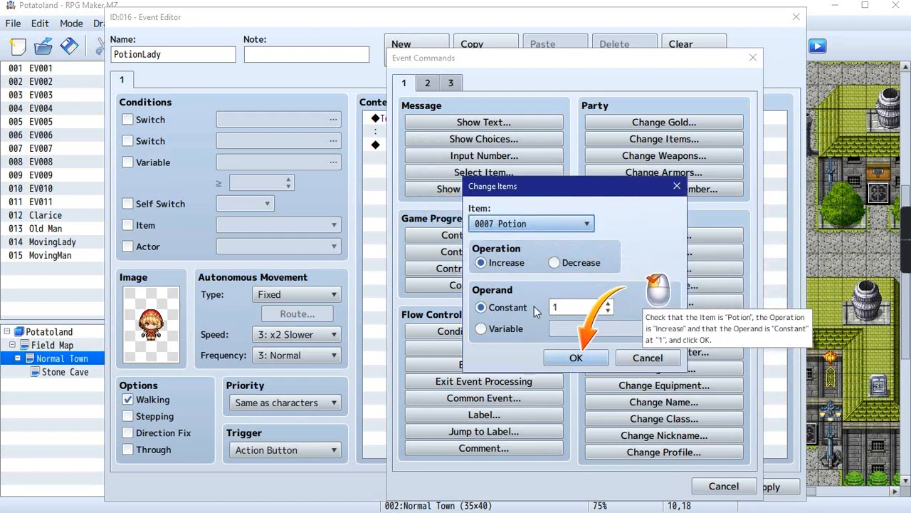
left_click(577, 356)
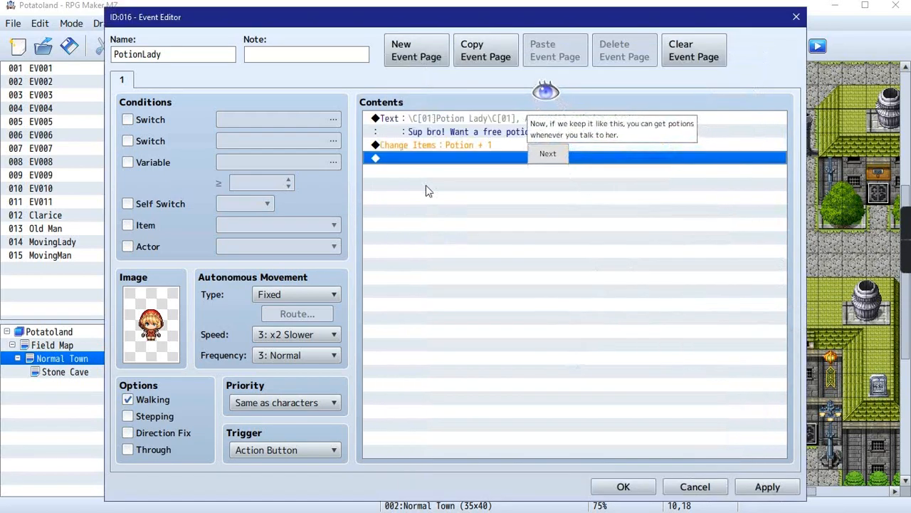
- Begin a Control Switches command on the empty line below the item change and select single switch 0001
left_click(428, 147)
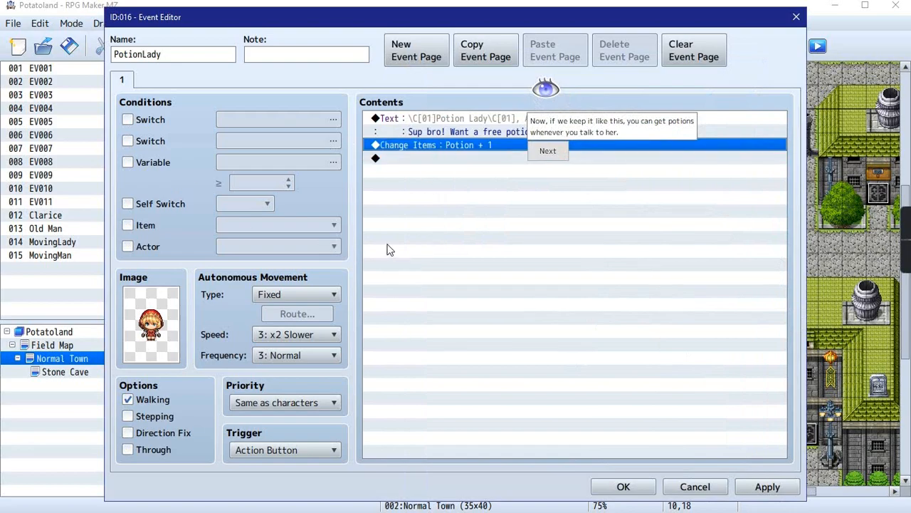
left_click(547, 151)
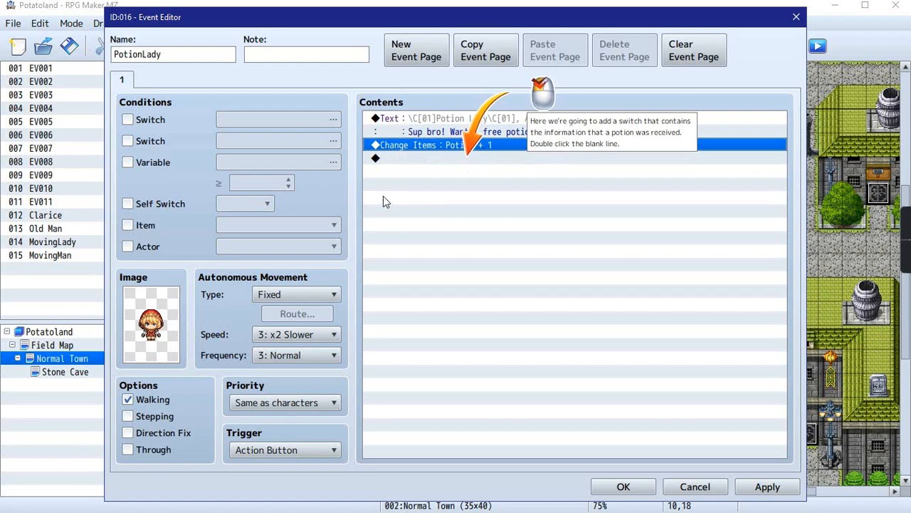
left_click(457, 158)
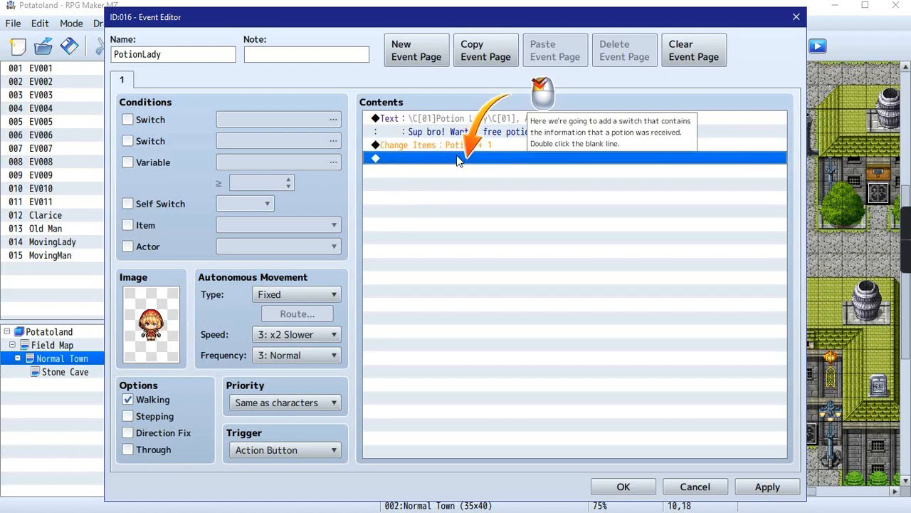
double_click(458, 158)
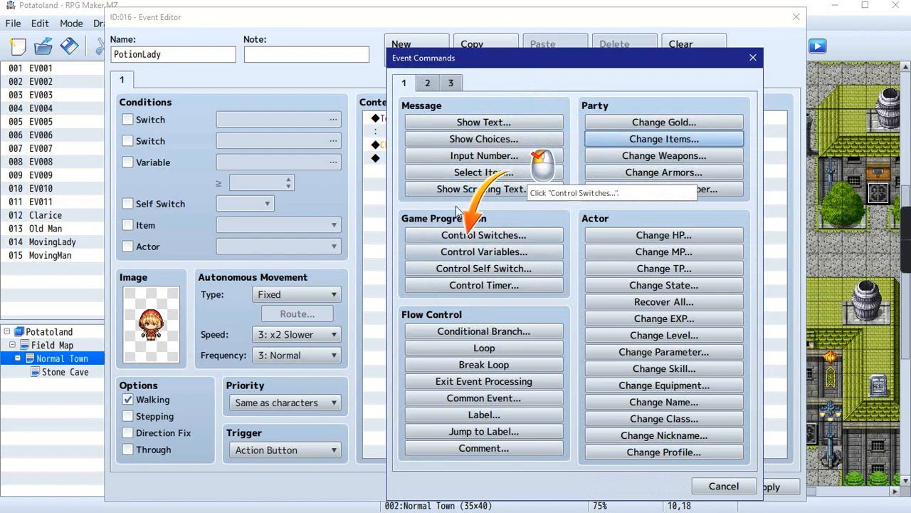
left_click(449, 235)
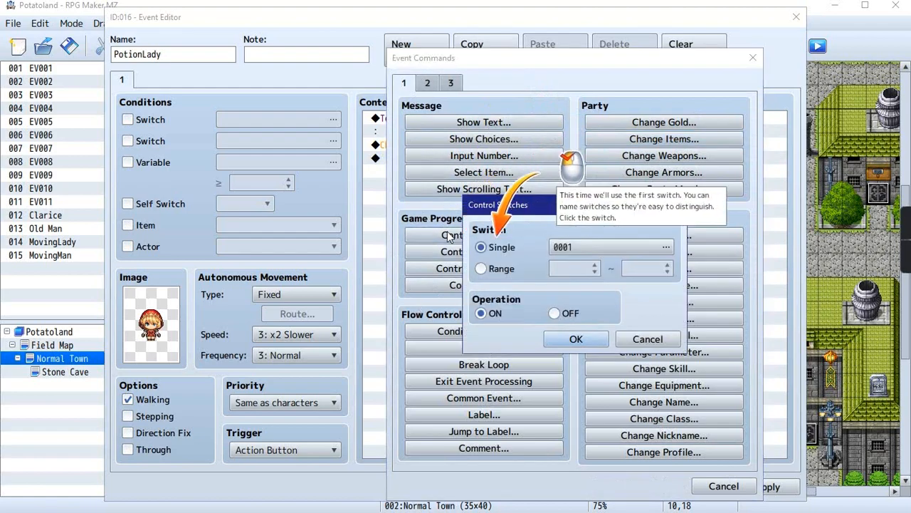
left_click(605, 247)
left_click(587, 128)
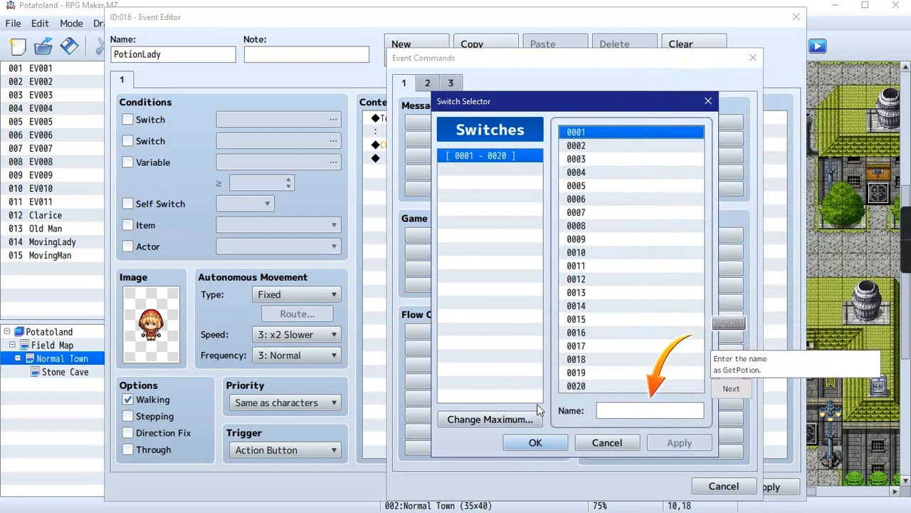
- Name switch 0001 GetPotion and have the Control Switches command turn it ON
left_click(600, 409)
type("G")
key("BackSpace")
type("Get Potion")
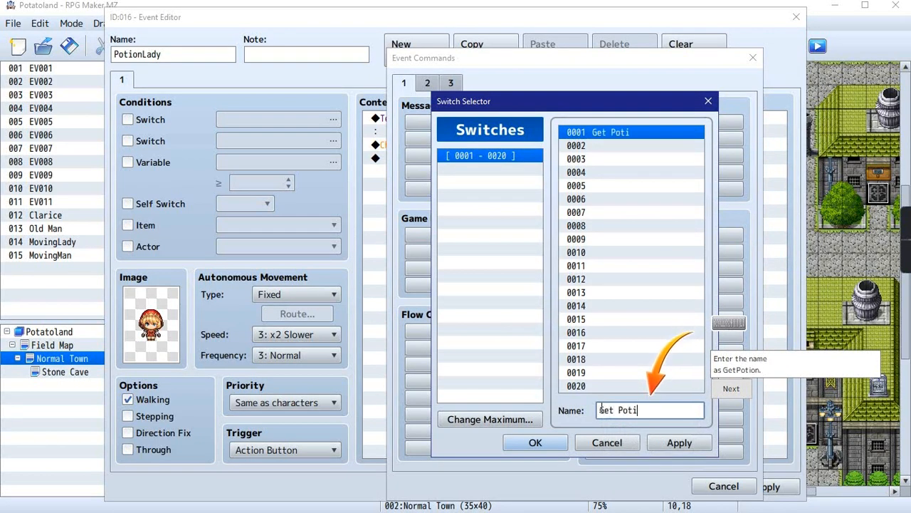
key("Left")
key("Left")
key("Left")
key("Left")
key("Left")
key("Left")
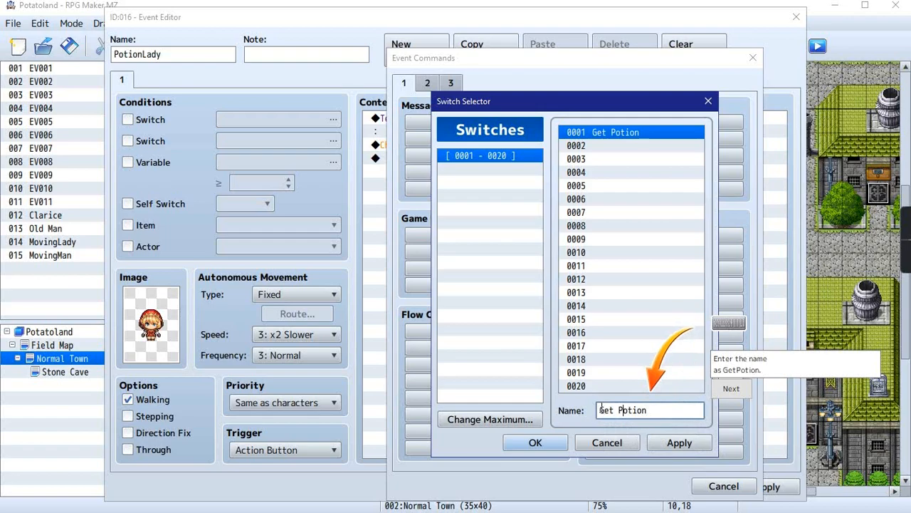
left_click(730, 389)
left_click(540, 442)
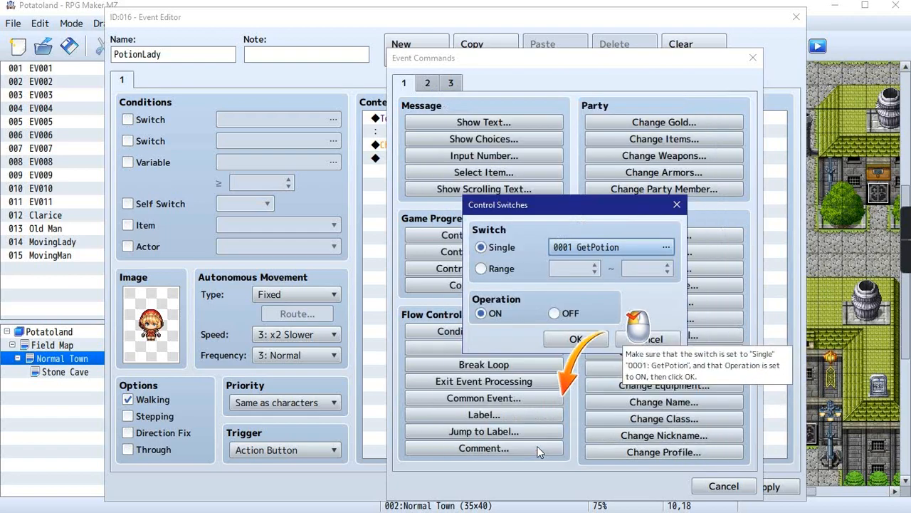
left_click(576, 339)
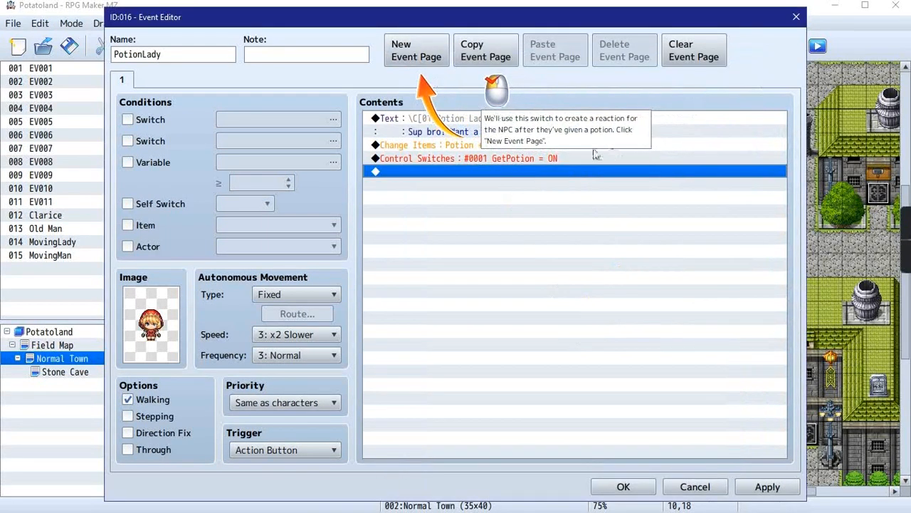
- Create a second event page and set its image to the downward-facing red-hooded woman in Actor3's bottom row
left_click(420, 57)
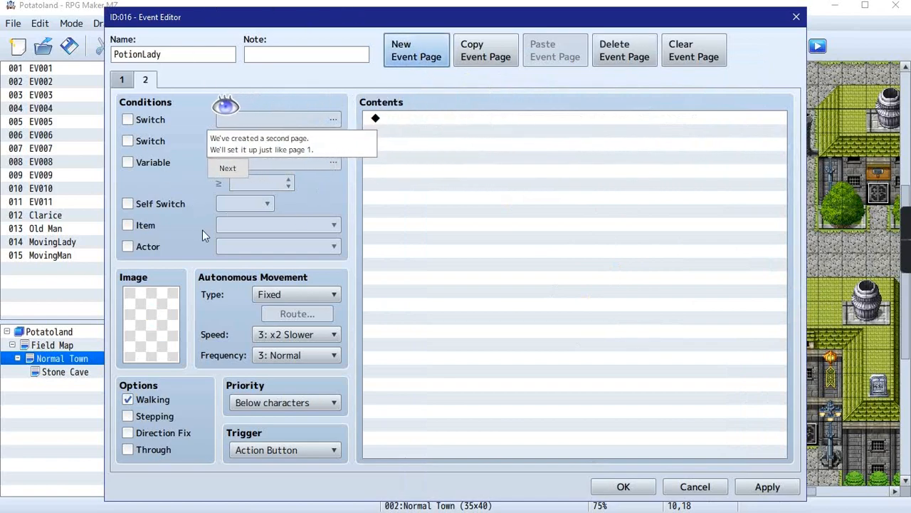
left_click(229, 171)
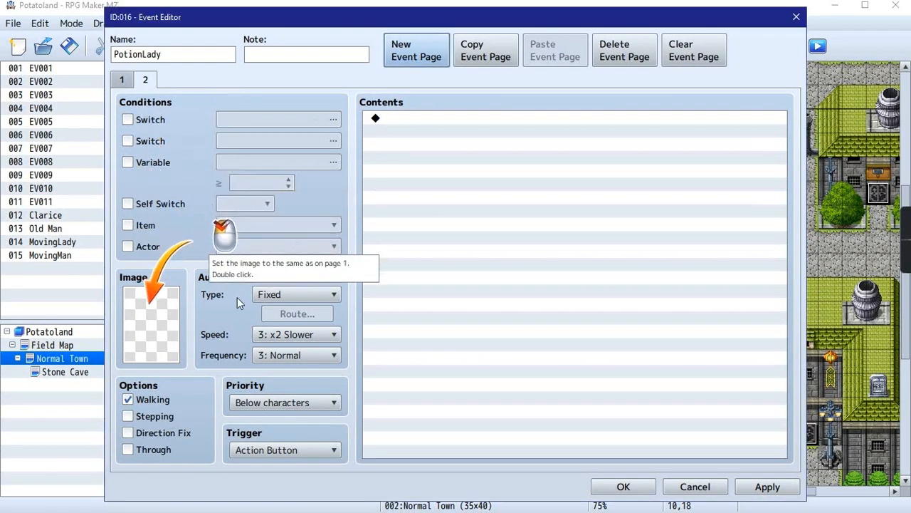
double_click(137, 318)
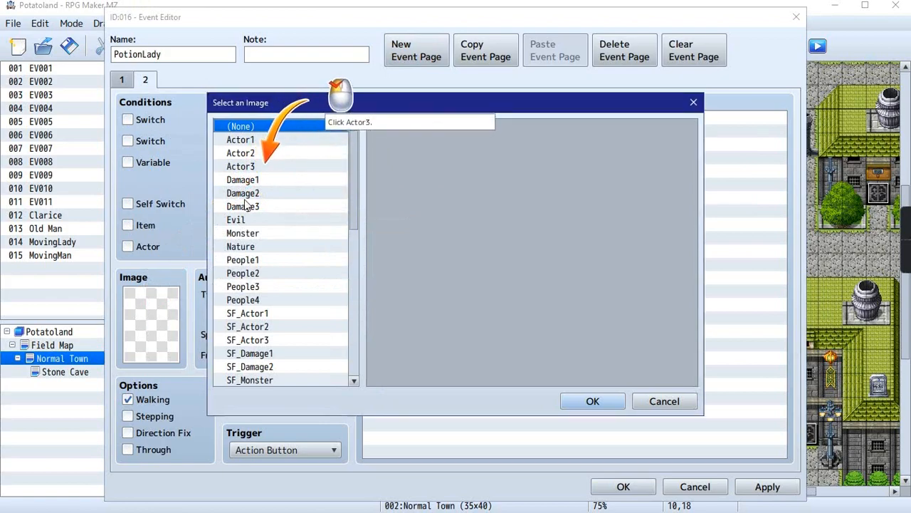
left_click(260, 170)
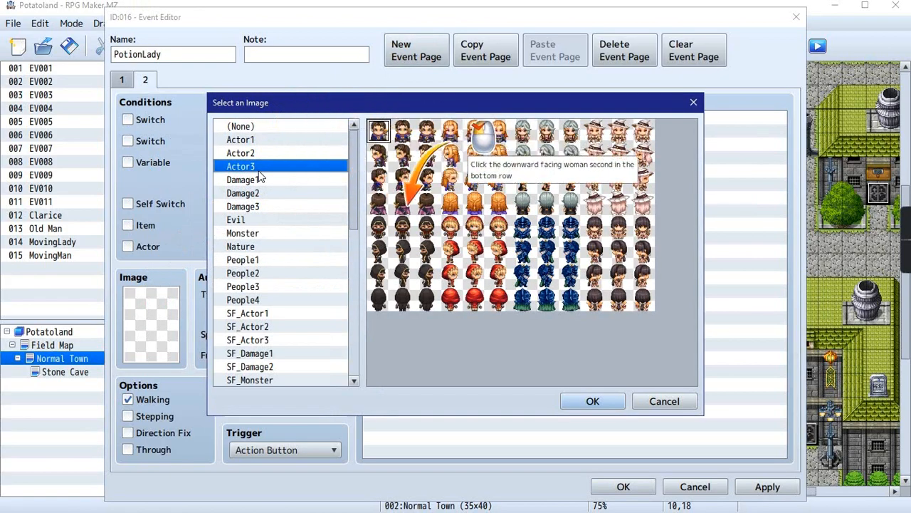
left_click(477, 230)
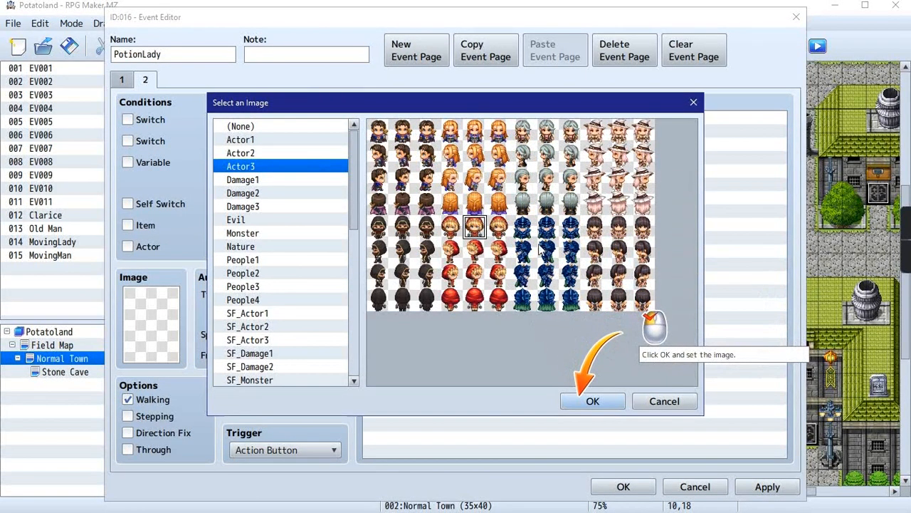
left_click(592, 400)
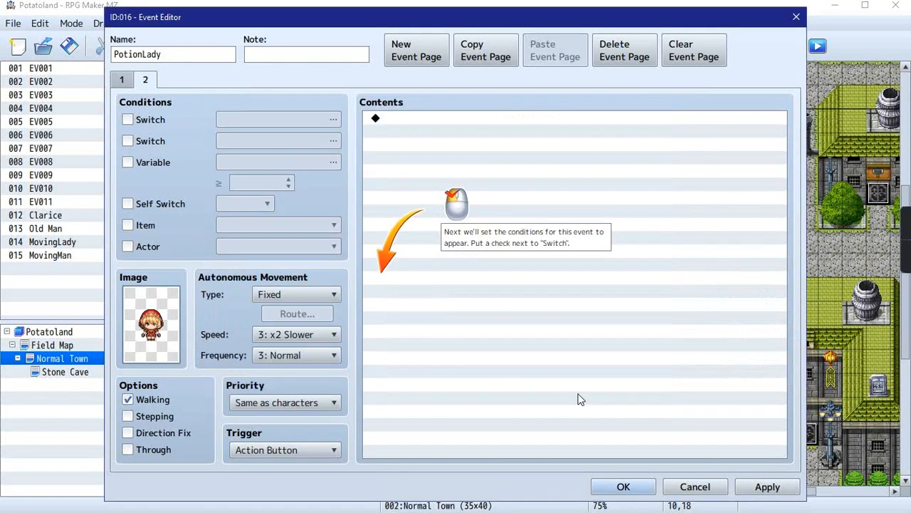
- Require switch 0001 GetPotion as the condition for the second event page and continue the tutorial
left_click(128, 120)
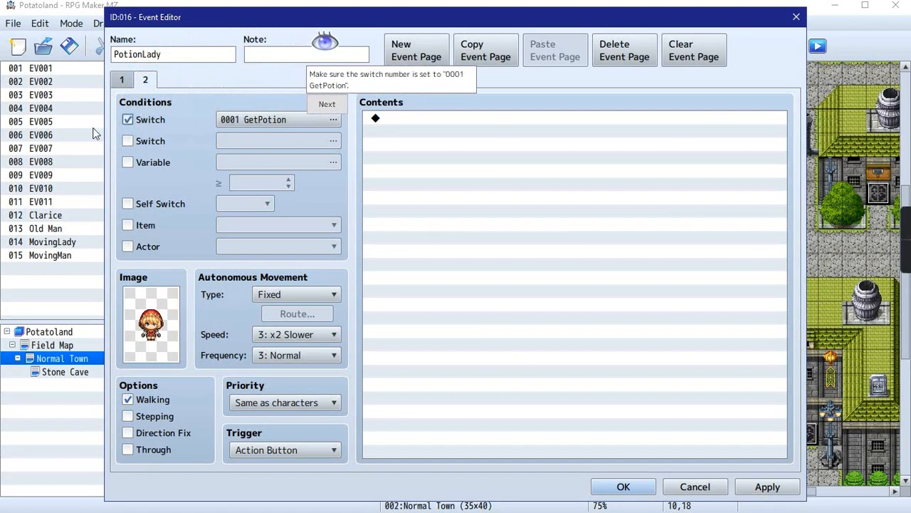
left_click(254, 121)
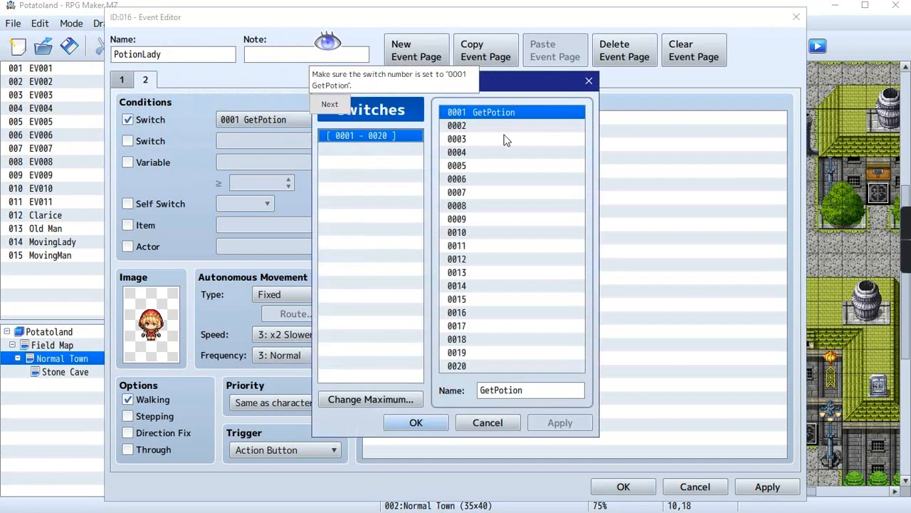
left_click(418, 422)
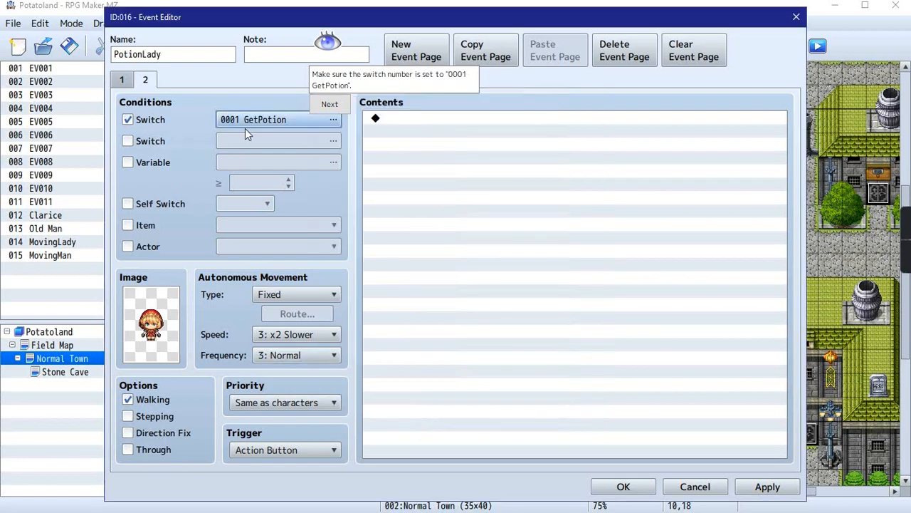
left_click(325, 105)
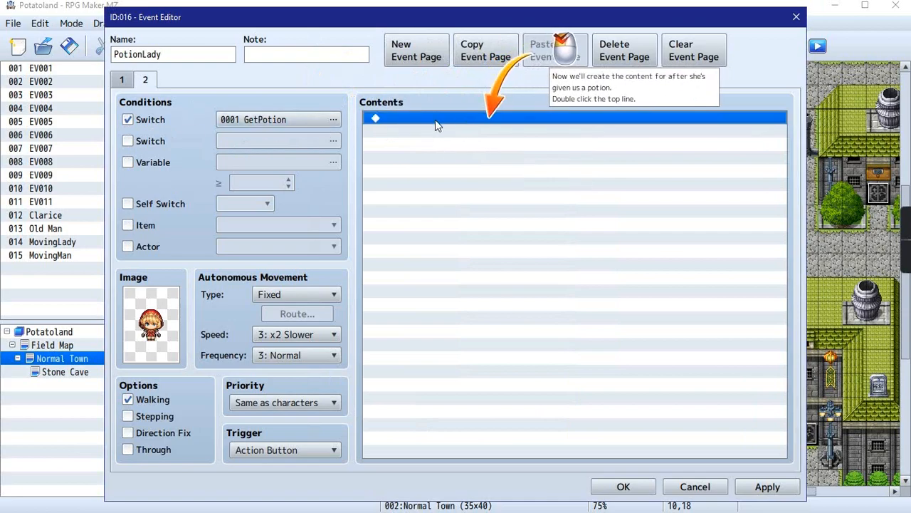
- Start a Show Text command on page 2's first content line with the red-hooded blonde woman's face from Actor3
double_click(497, 117)
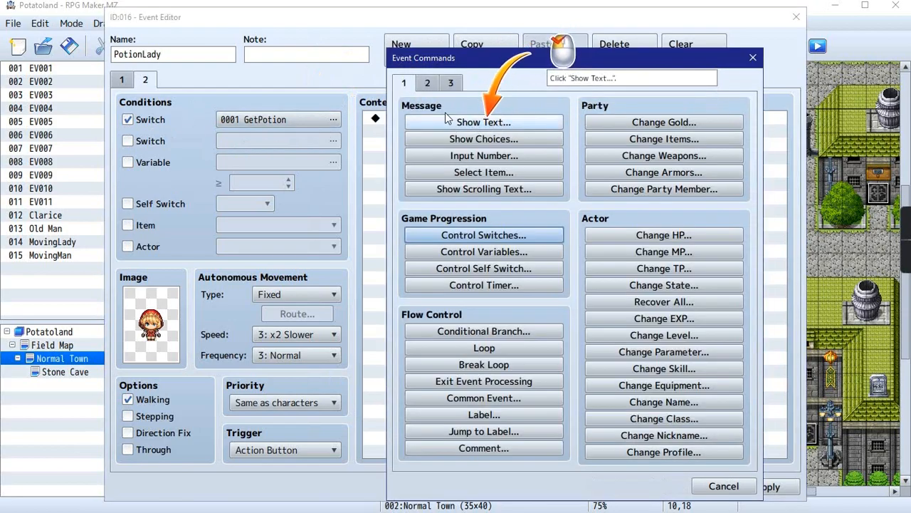
left_click(470, 122)
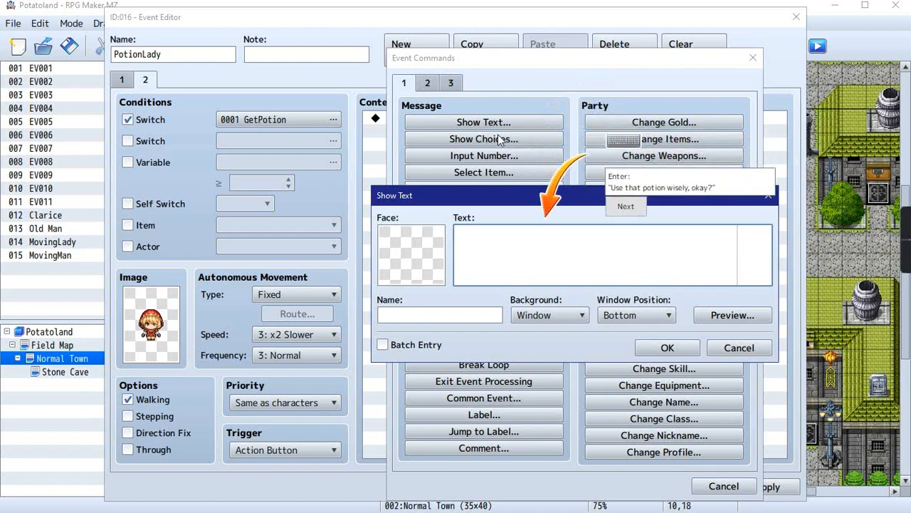
double_click(414, 265)
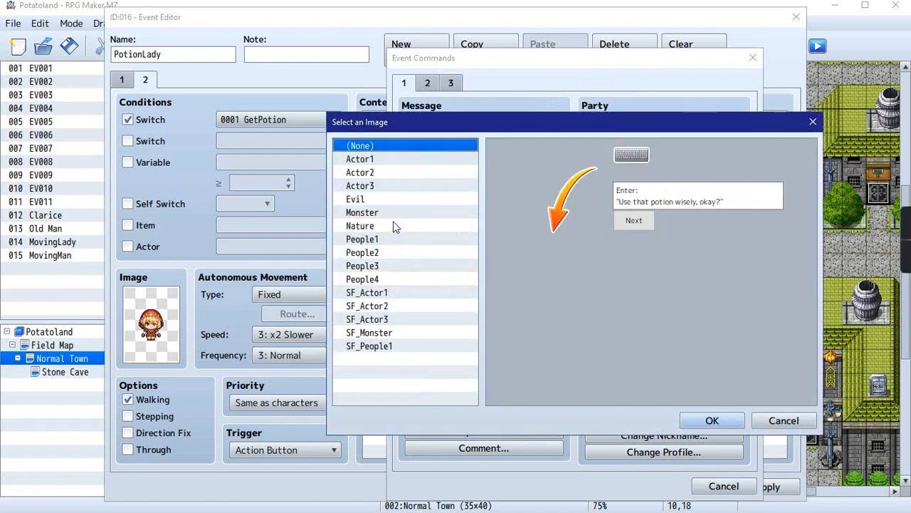
left_click(379, 186)
double_click(594, 231)
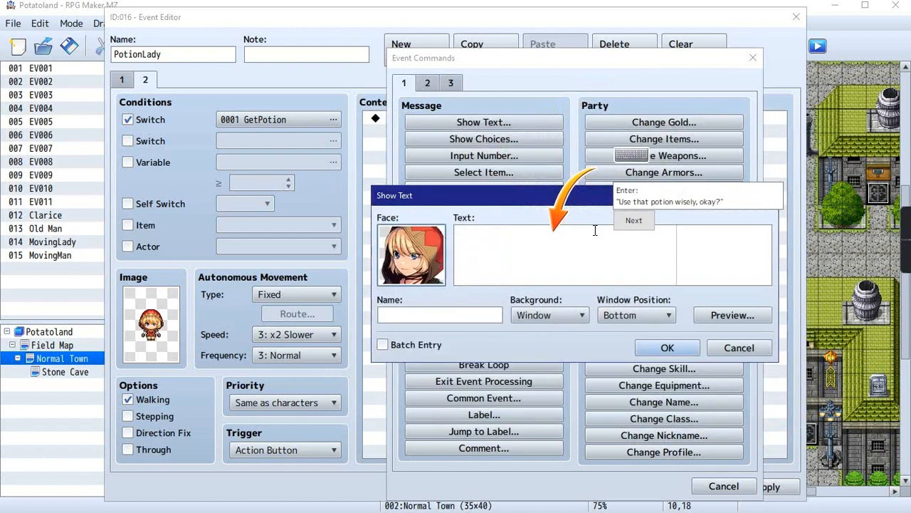
- Set the message's speaker name to \C[01]Potion Lady\C[01]
left_click(431, 311)
type("\\C[")
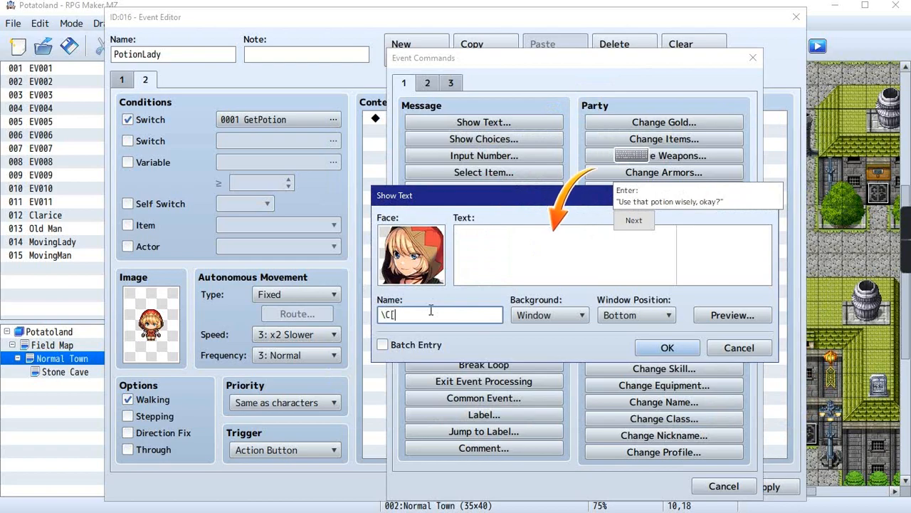
type("0")
type("0")
type("2")
key("BackSpace")
type("1")
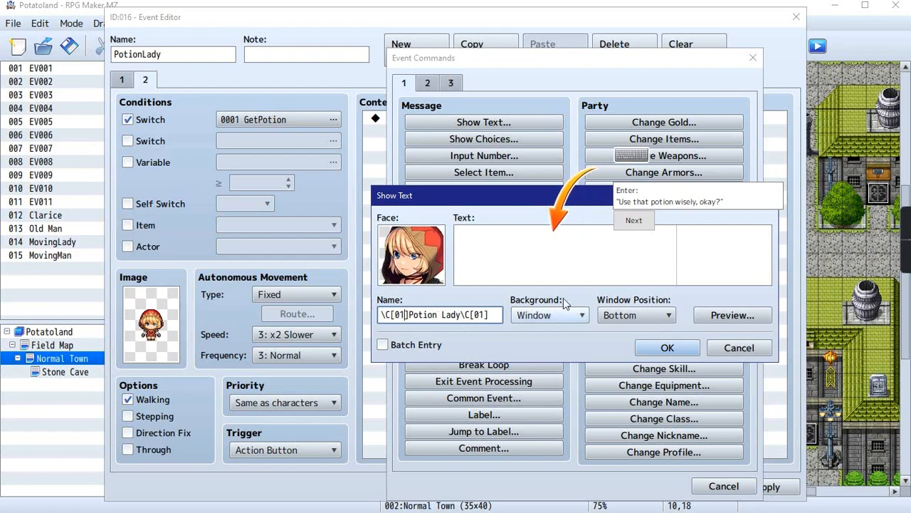
- Write the message text "Don't ye goeth forthe and squander thine blessing!"
left_click(512, 234)
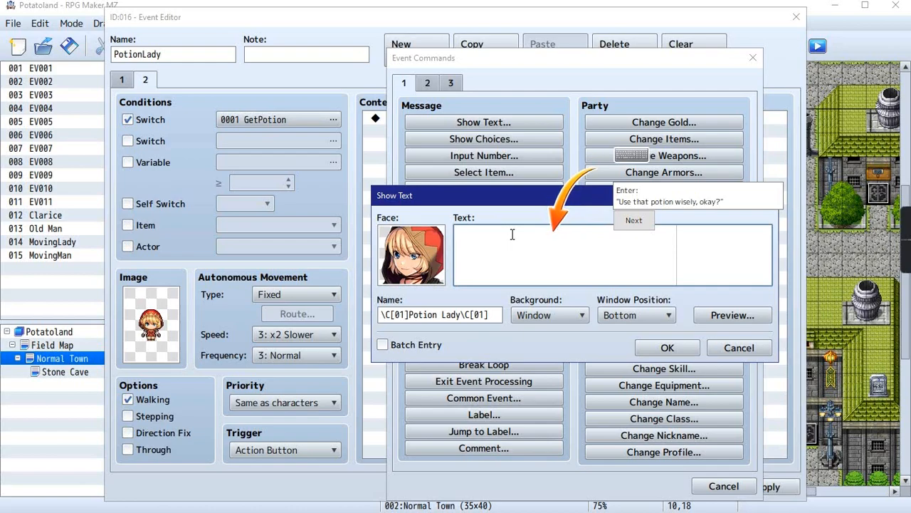
type("Don't ye s")
type("quan")
type("blessing!")
key("Left")
key("Left")
key("Left")
key("Left")
key("Left")
key("Left")
key("Left")
key("Left")
key("Left")
key("Left")
key("Left")
key("Left")
key("Left")
key("Left")
key("Left")
key("Left")
key("Left")
key("Left")
key("Left")
key("Left")
type("goeth forthe ")
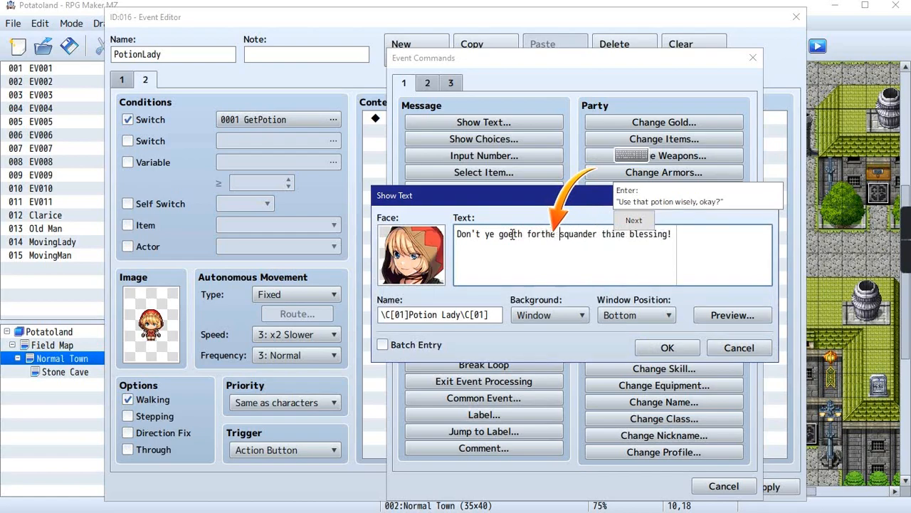
type("and")
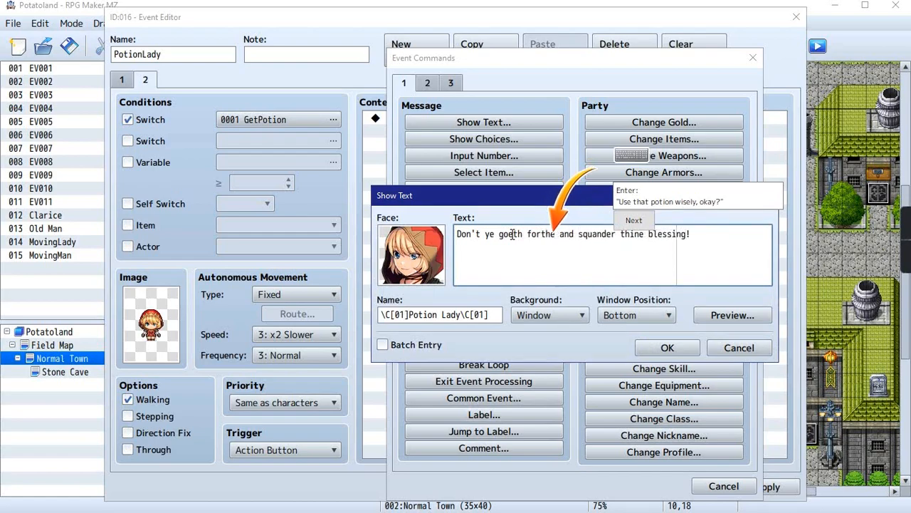
- Break the message onto a second line before "blessing!" and add the Show Text command to page 2
left_click(685, 237)
key("BackSpace")
key("Return")
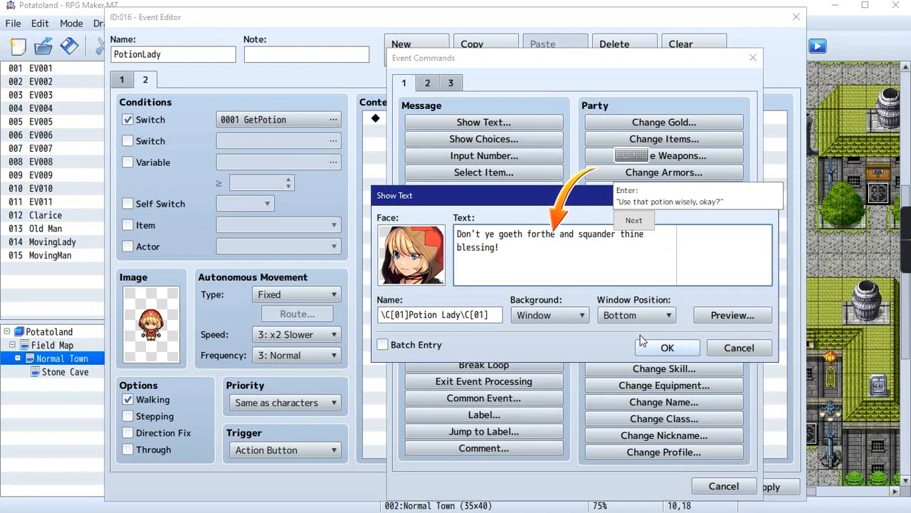
left_click(633, 220)
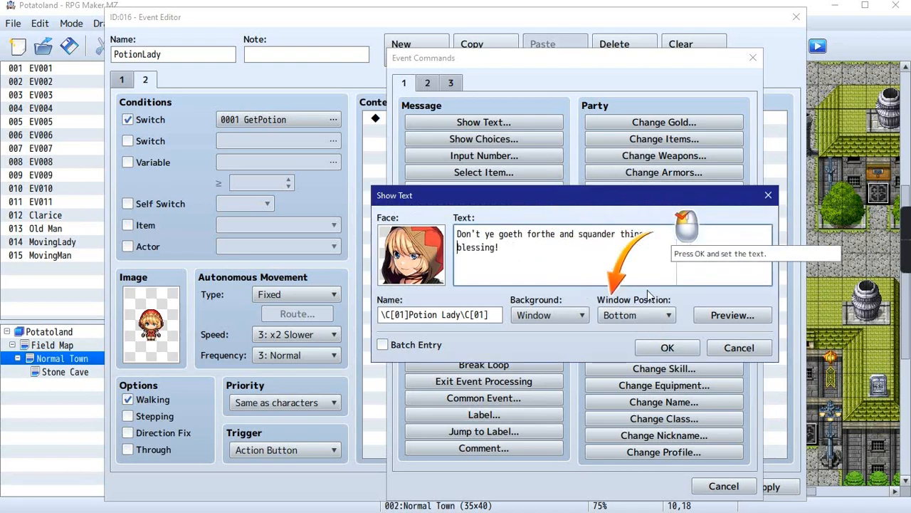
left_click(668, 349)
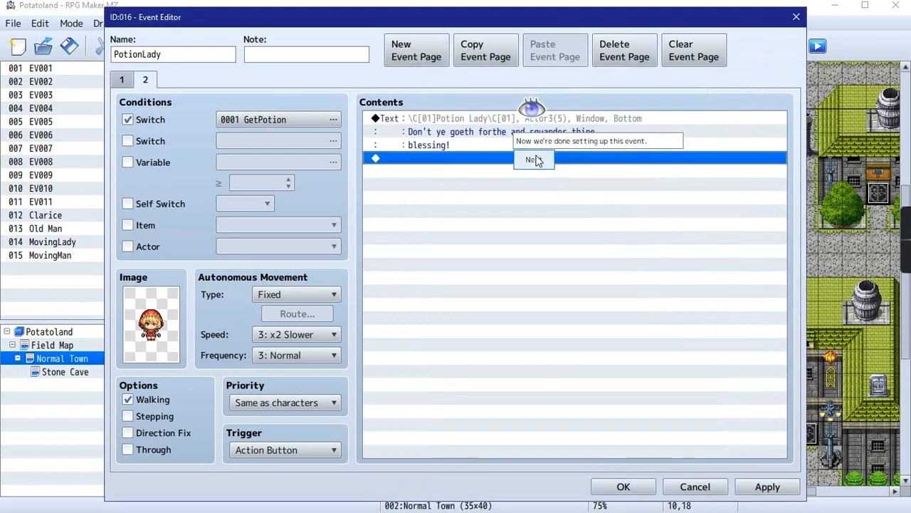
- Read through the tutorial's explanation of multiple event pages, page priority and how conditions are met
left_click(535, 160)
left_click(533, 173)
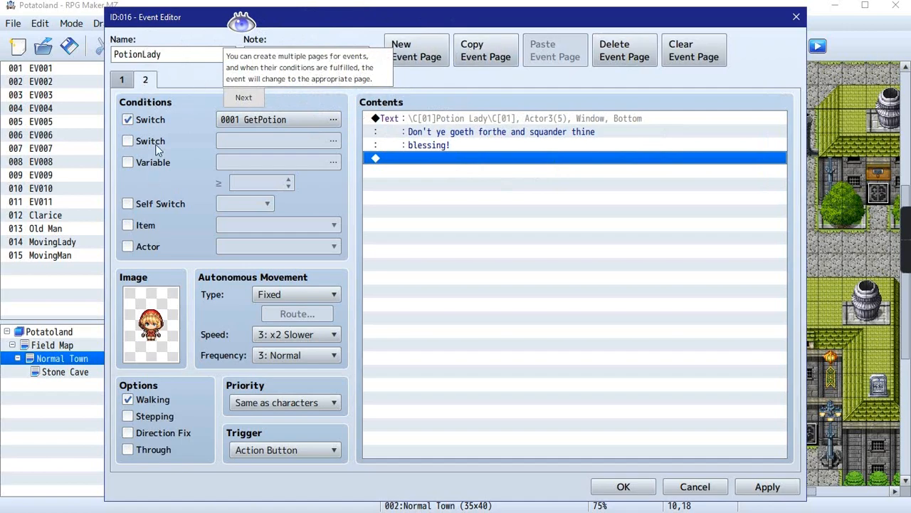
left_click(145, 81)
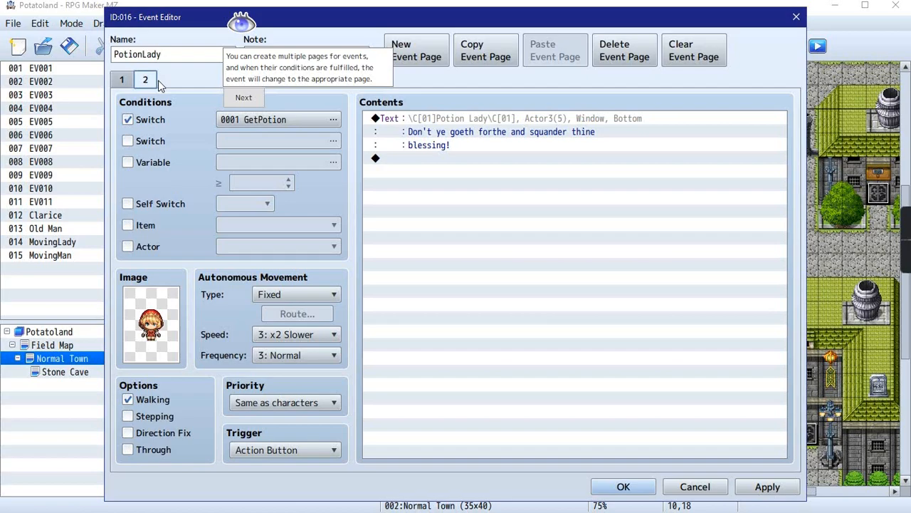
left_click(242, 98)
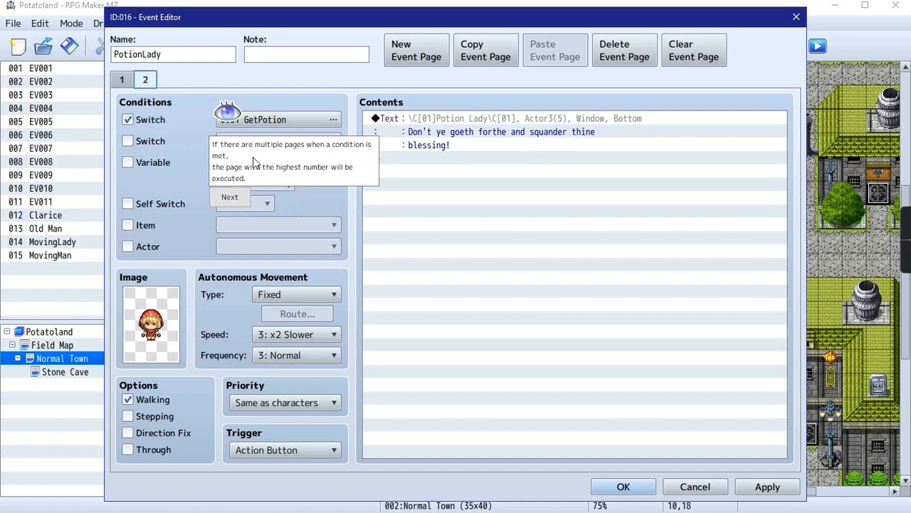
left_click(247, 198)
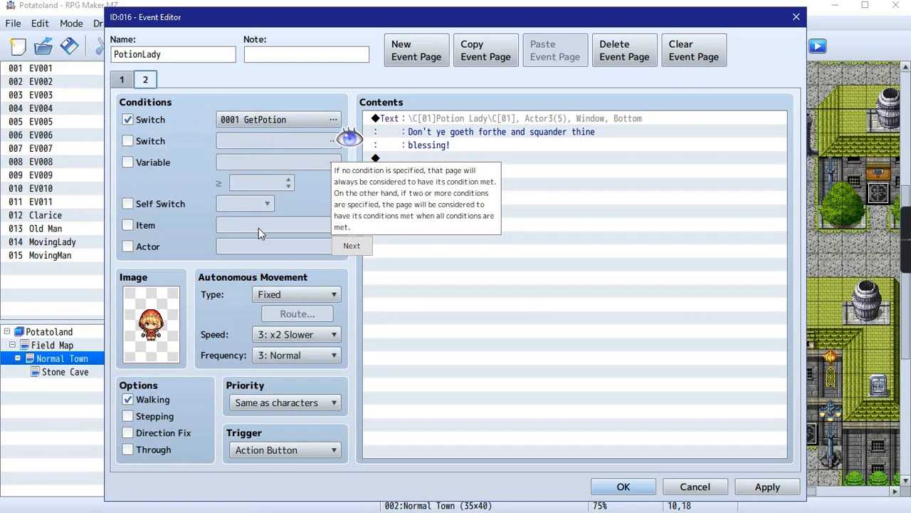
left_click(369, 251)
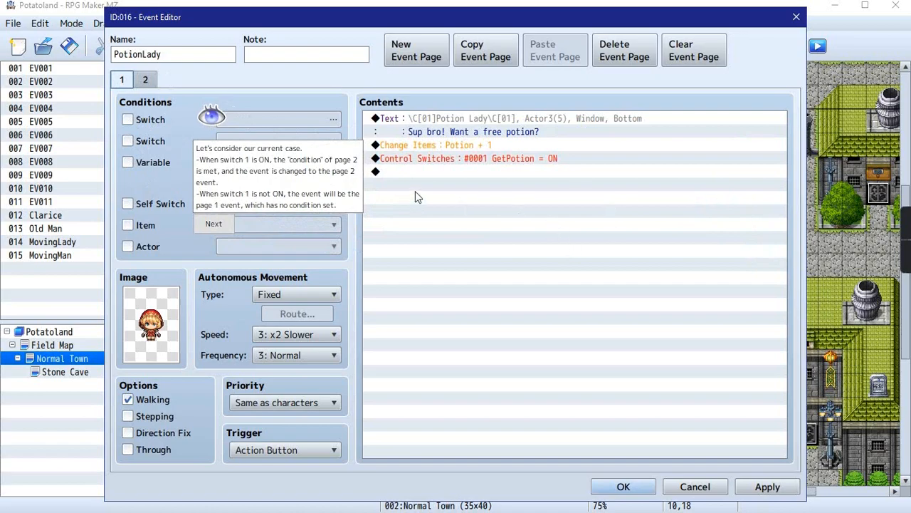
- Compare the conditions and contents of PotionLady's event pages 1 and 2 against the tutorial's current-case explanation
left_click(146, 83)
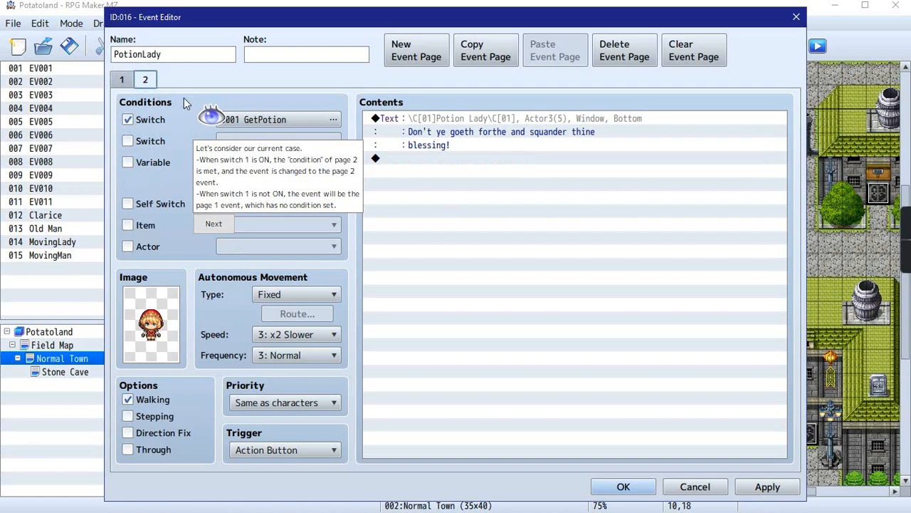
left_click(120, 80)
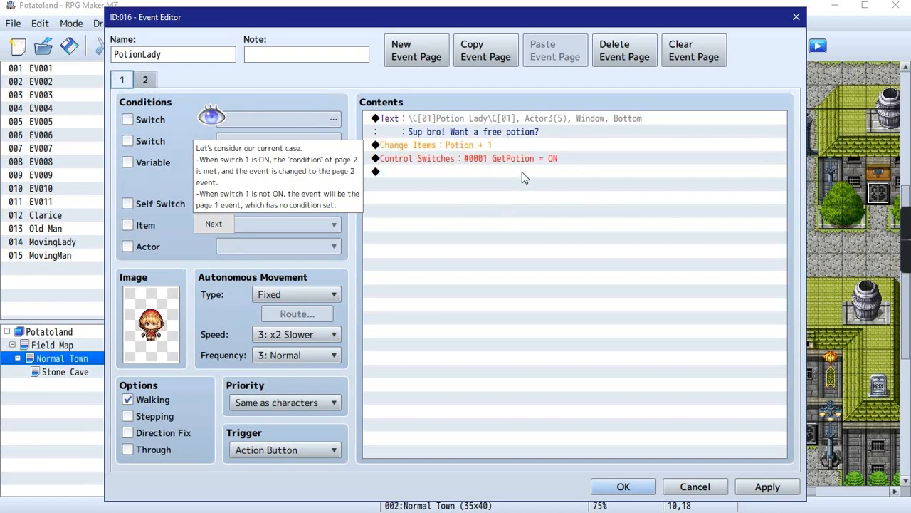
left_click(146, 81)
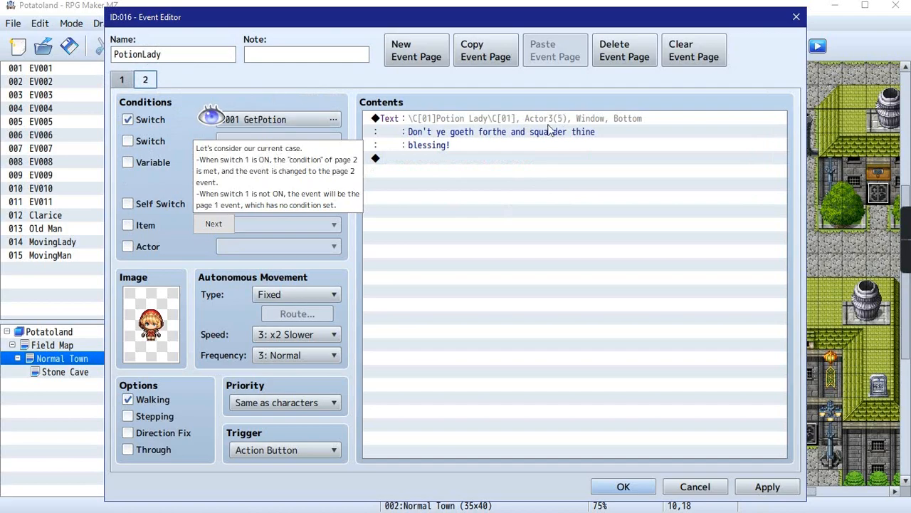
left_click(126, 81)
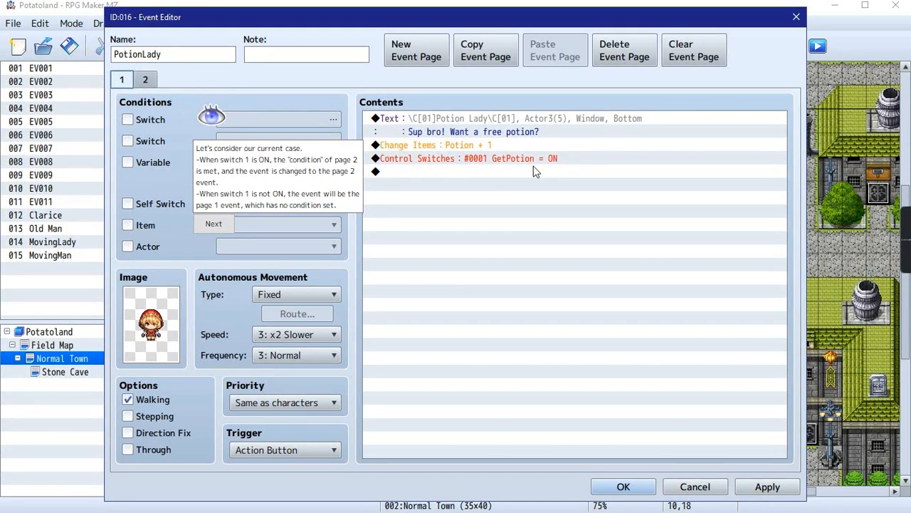
left_click(145, 80)
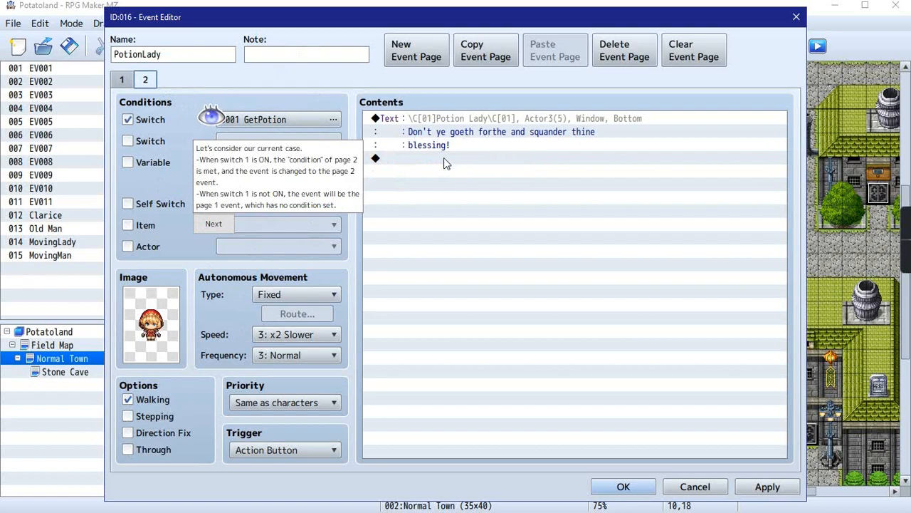
left_click(122, 80)
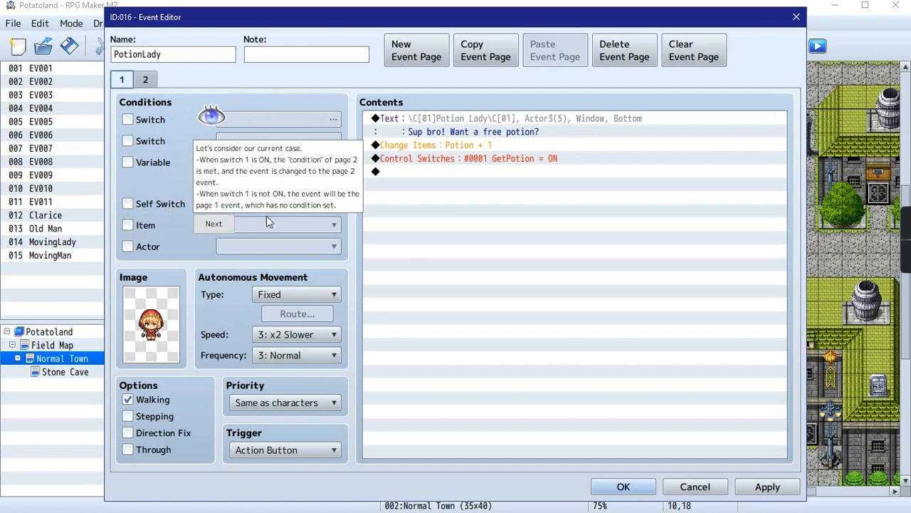
left_click(145, 80)
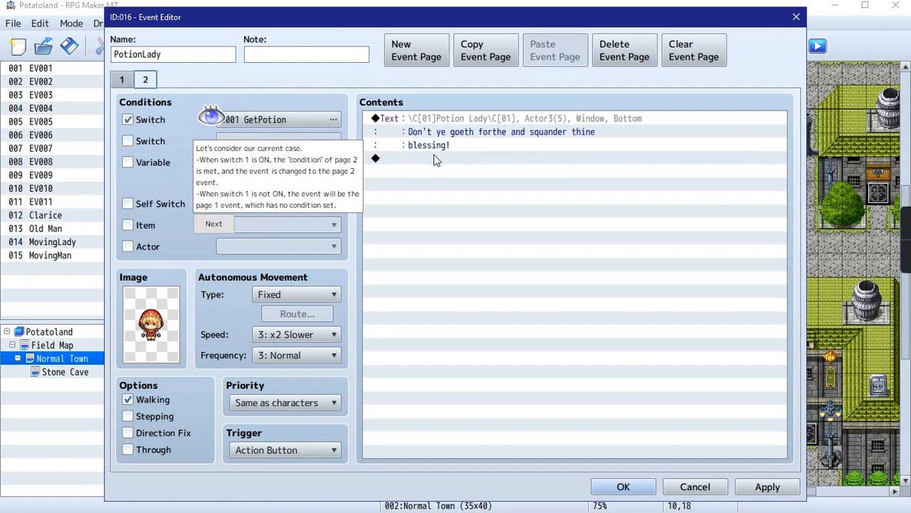
left_click(121, 79)
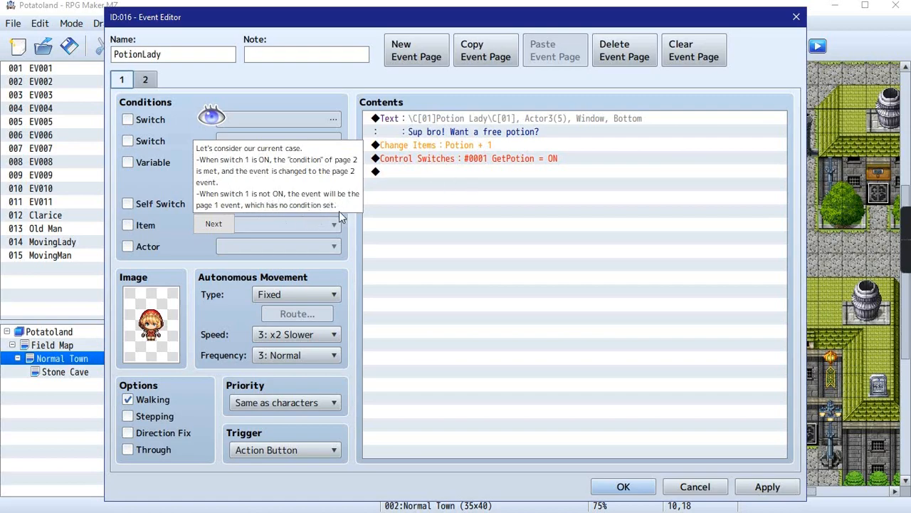
- Finish the explanation of event page conditions, then replay it once through to its end
left_click(216, 224)
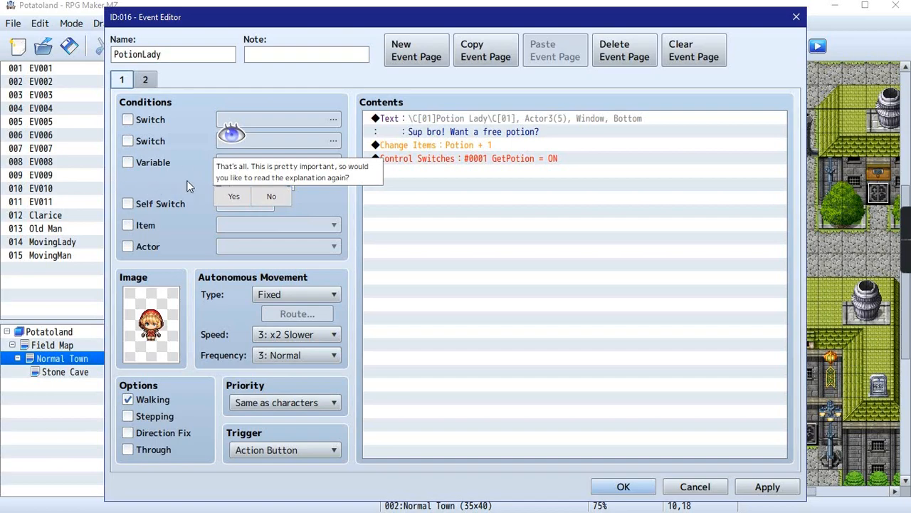
left_click(234, 198)
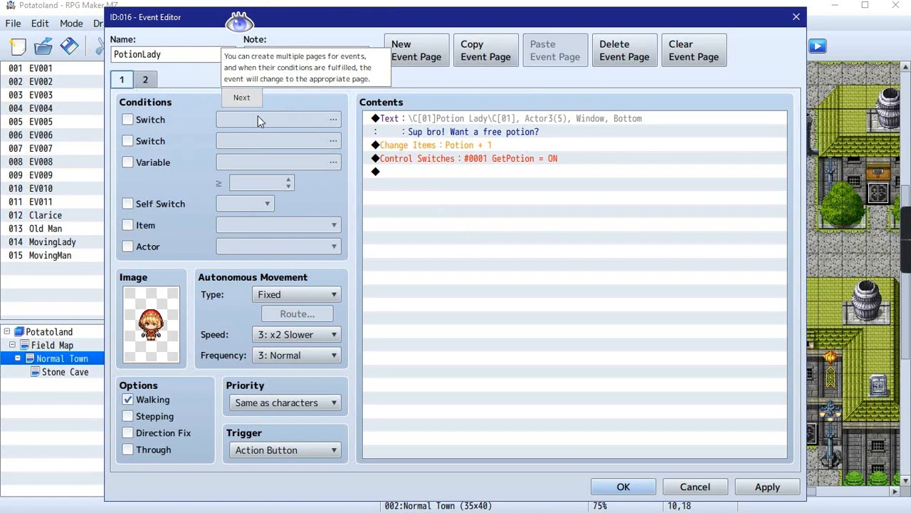
left_click(242, 97)
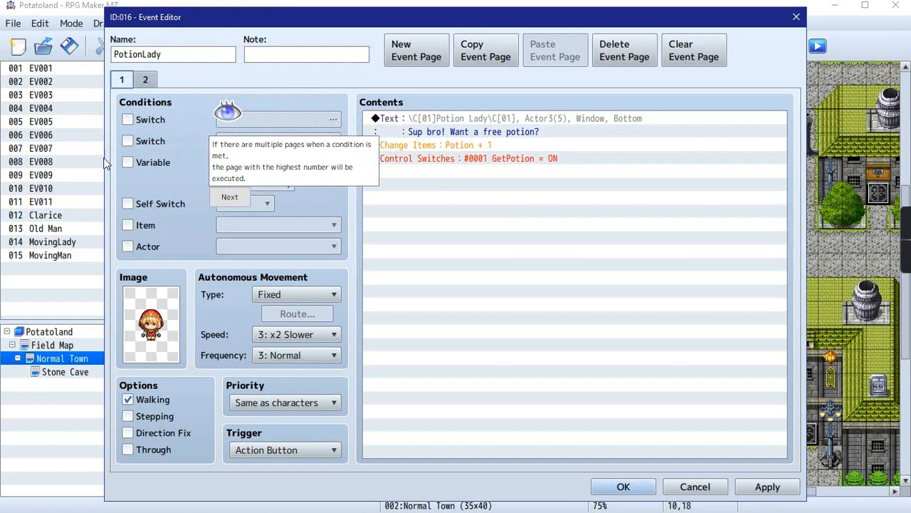
left_click(231, 195)
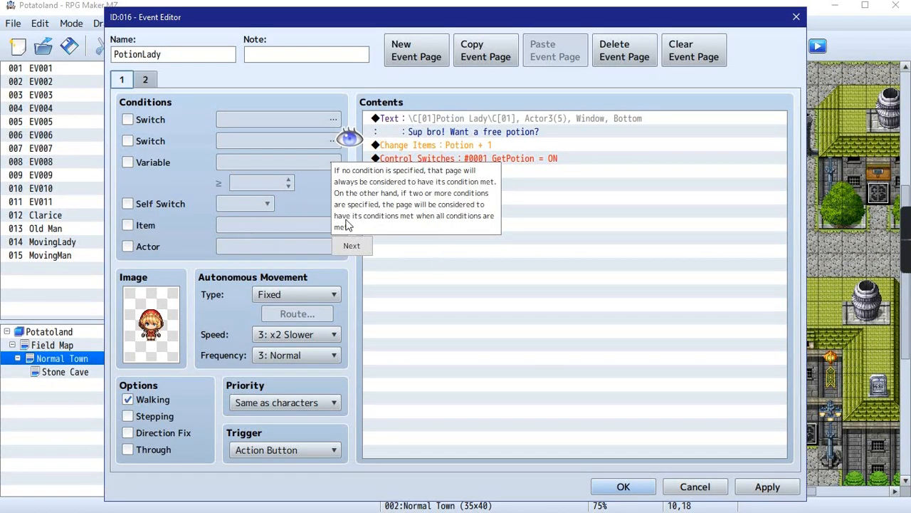
left_click(352, 248)
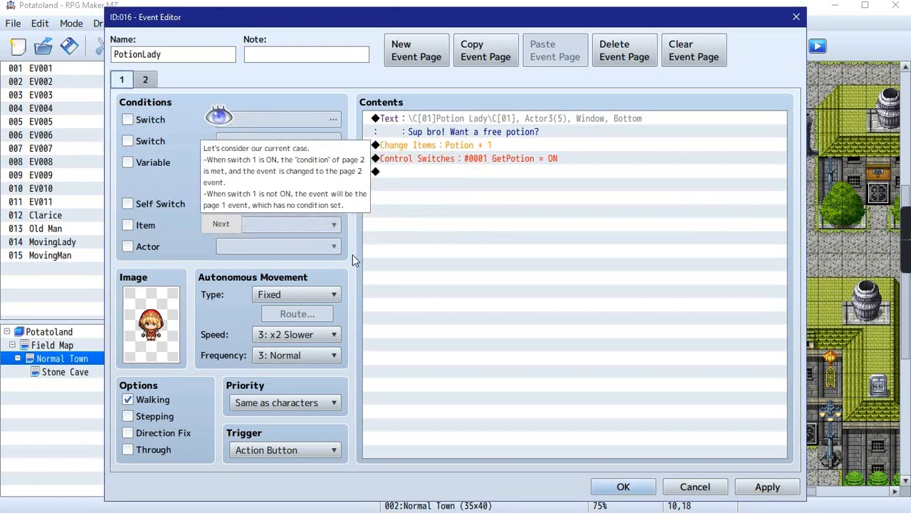
left_click(218, 231)
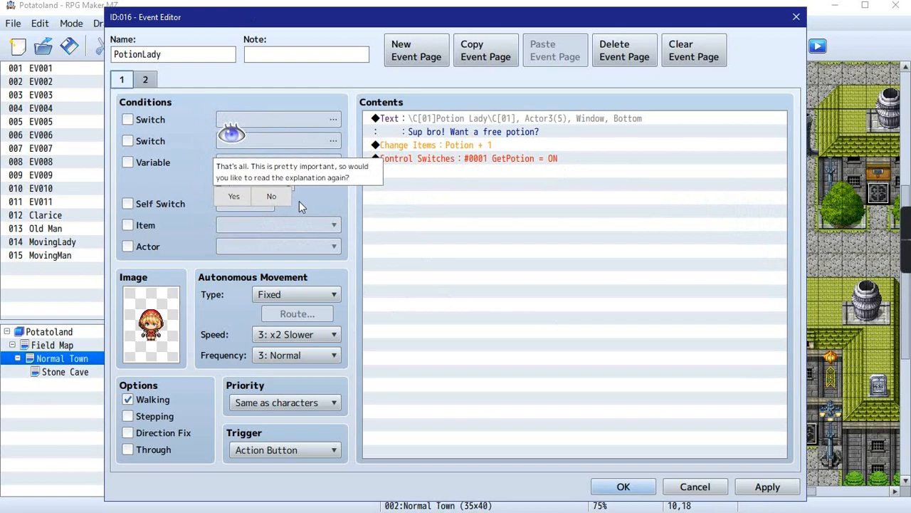
- Skip the repeated explanation, save the PotionLady event, and create a new event at tile (11,18) in Normal Town
left_click(284, 204)
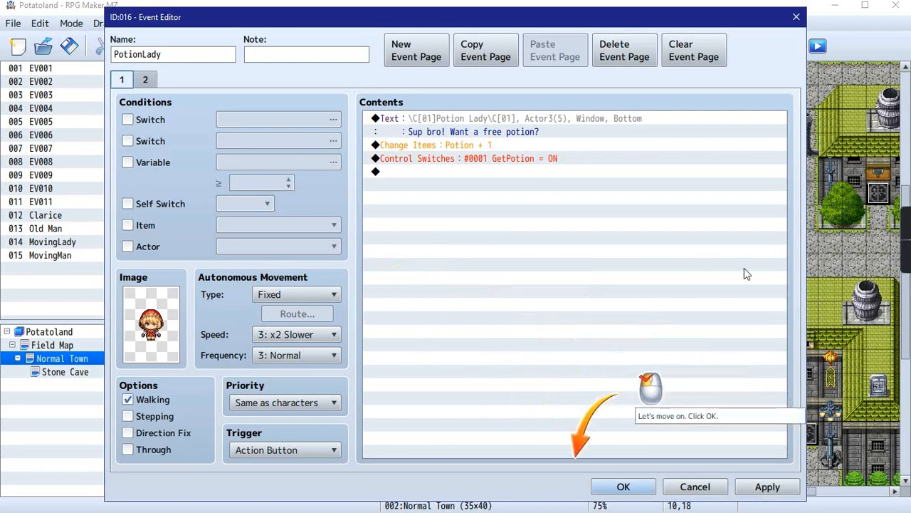
left_click(623, 487)
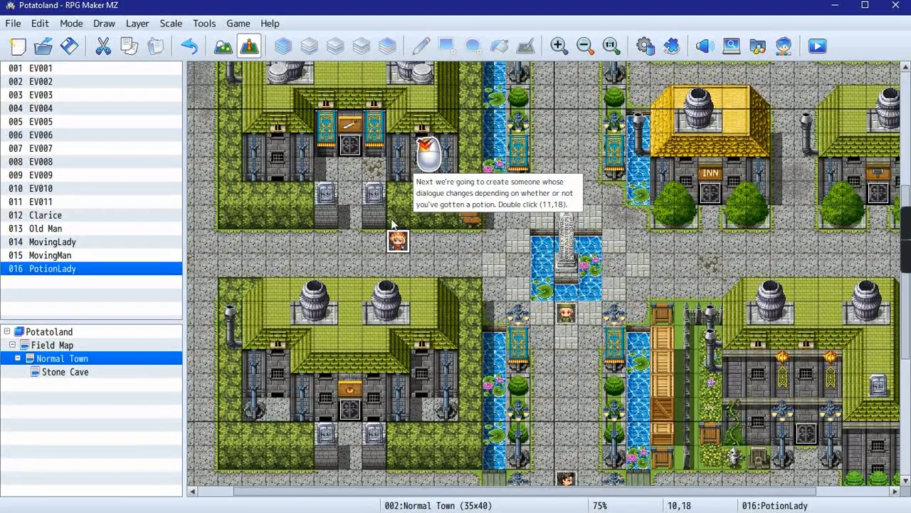
left_click(425, 244)
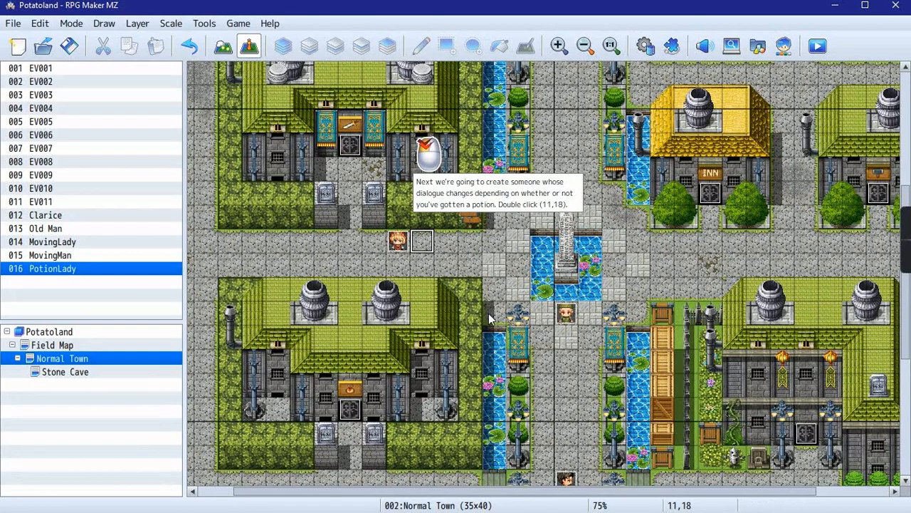
right_click(423, 243)
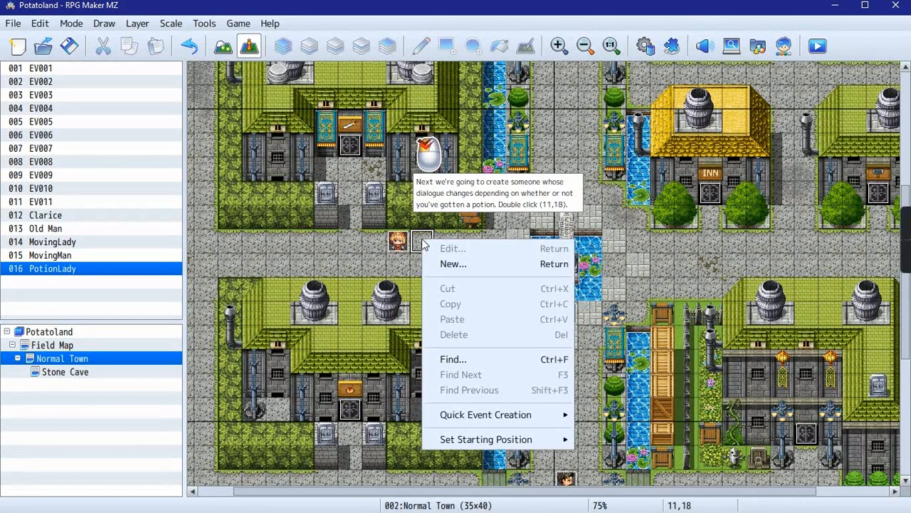
key("Return")
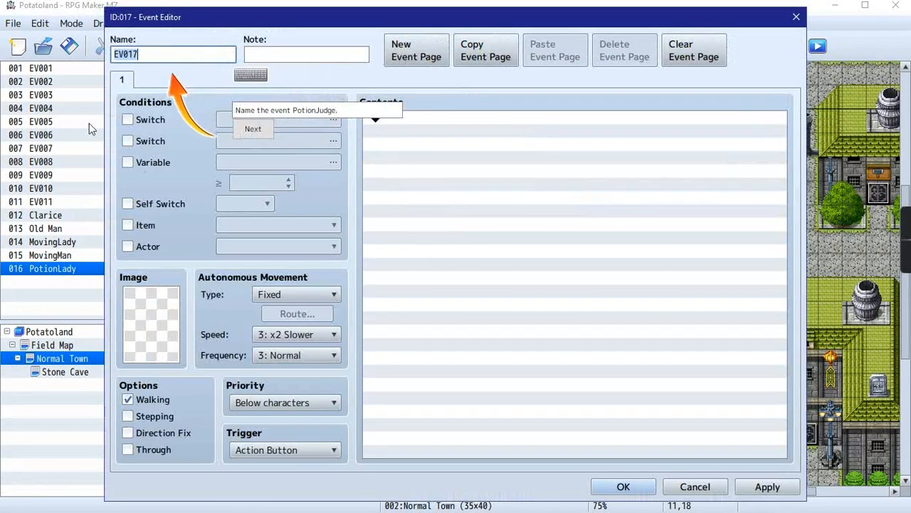
- Name the new event PotionJudge and advance the tutorial
type("Poi")
key("BackSpace")
key("BackSpace")
key("BackSpace")
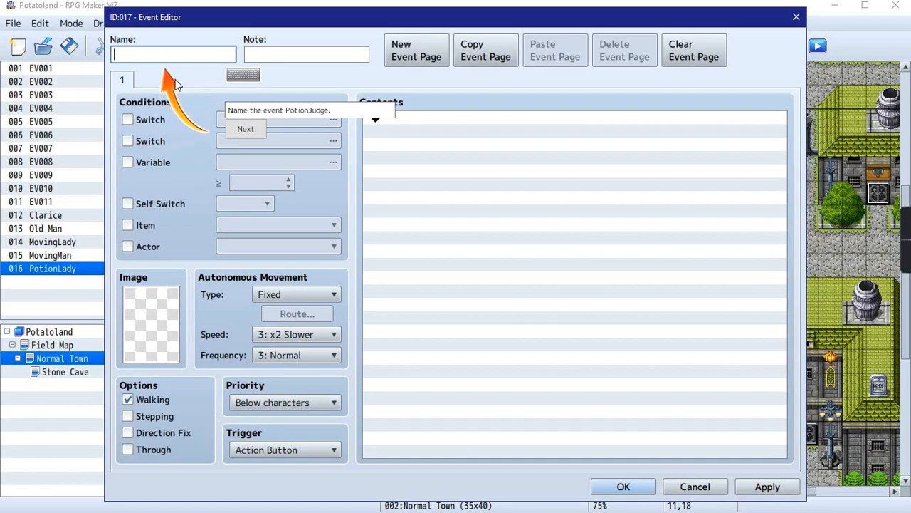
type("Potion Ju")
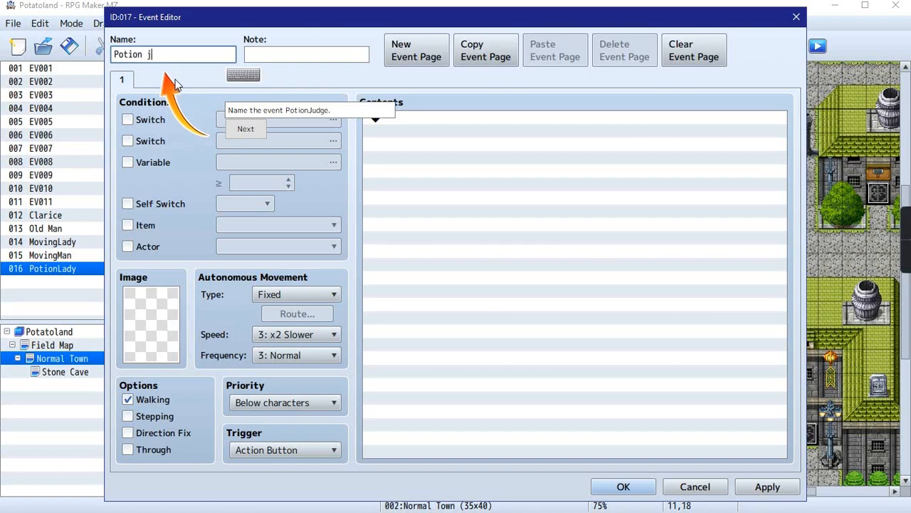
key("BackSpace")
key("BackSpace")
key("BackSpace")
type("Judge")
left_click(240, 129)
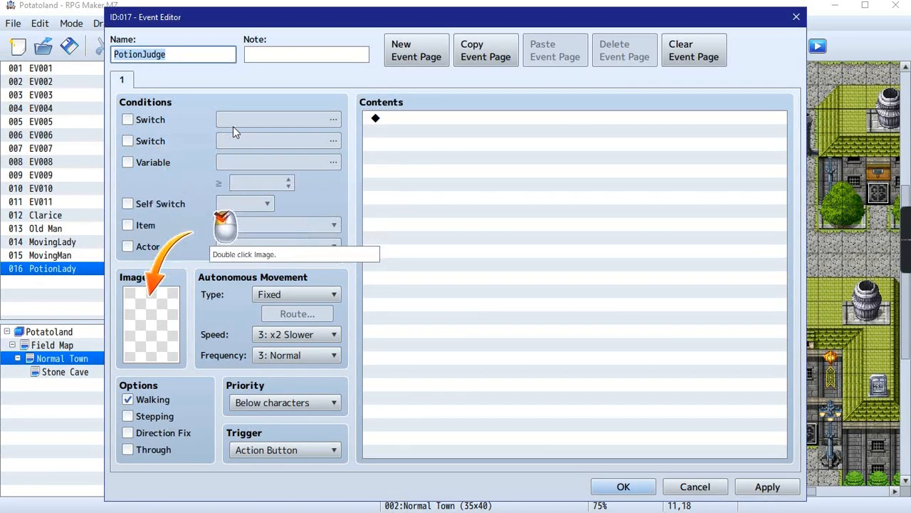
- Set the event image to the downward-facing hooded man from the Actor3 sheet
double_click(173, 319)
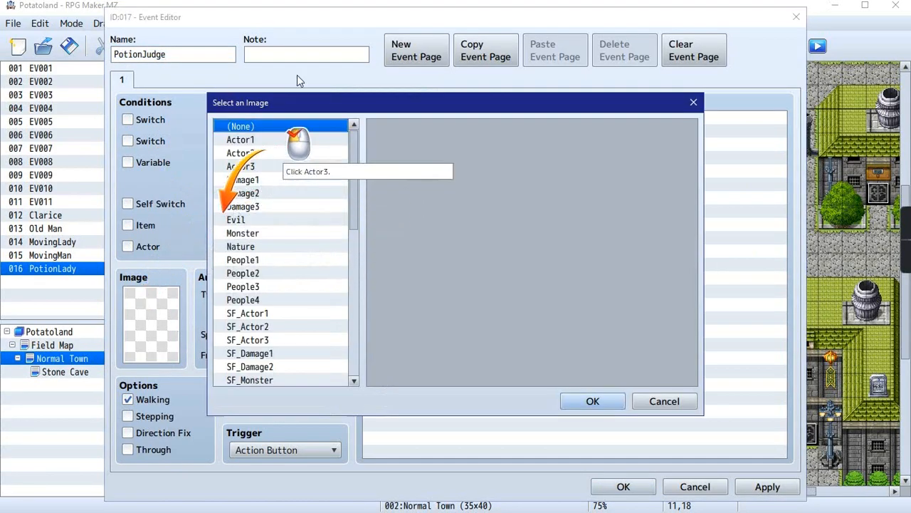
left_click(260, 206)
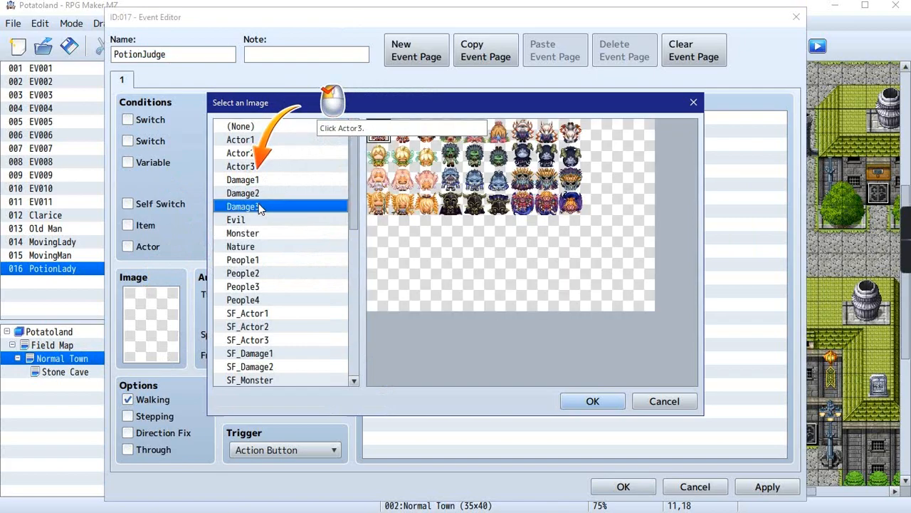
left_click(270, 168)
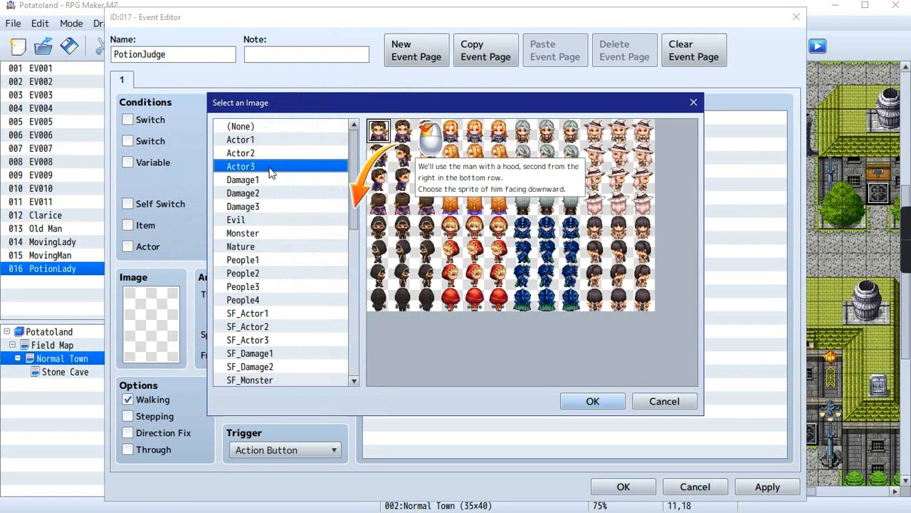
left_click(412, 235)
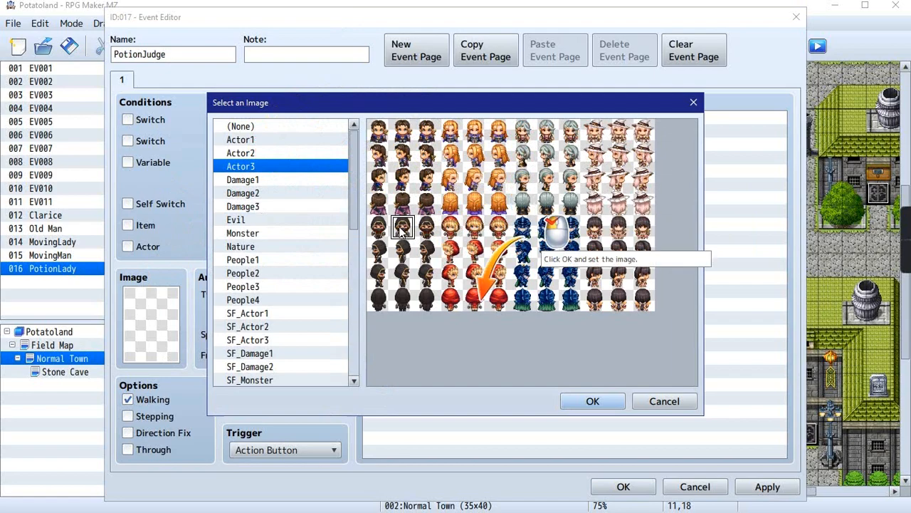
left_click(578, 399)
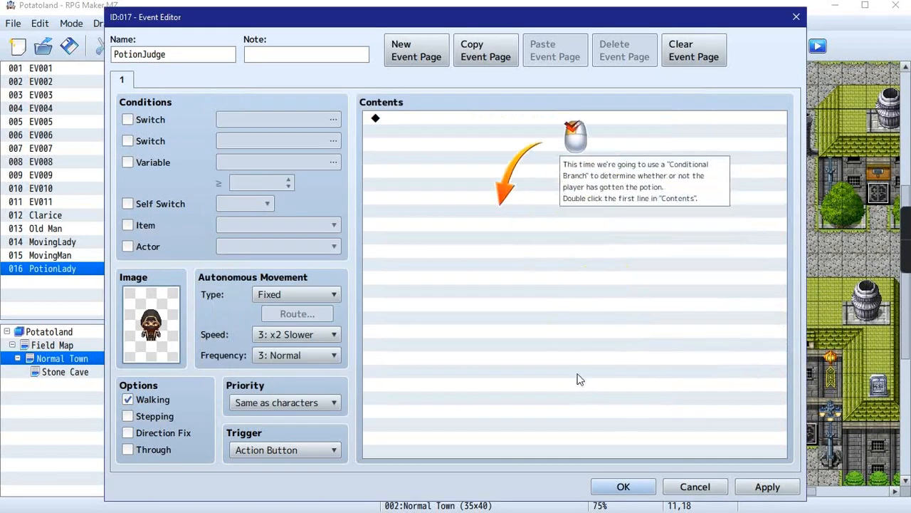
- Add a Conditional Branch that checks whether switch 0001 GetPotion is ON, with an Else branch created
left_click(451, 119)
double_click(427, 119)
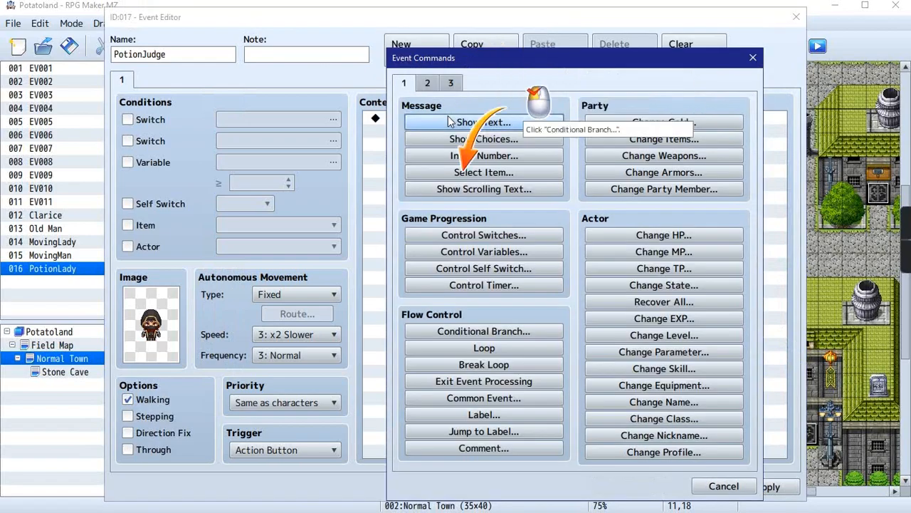
left_click(480, 334)
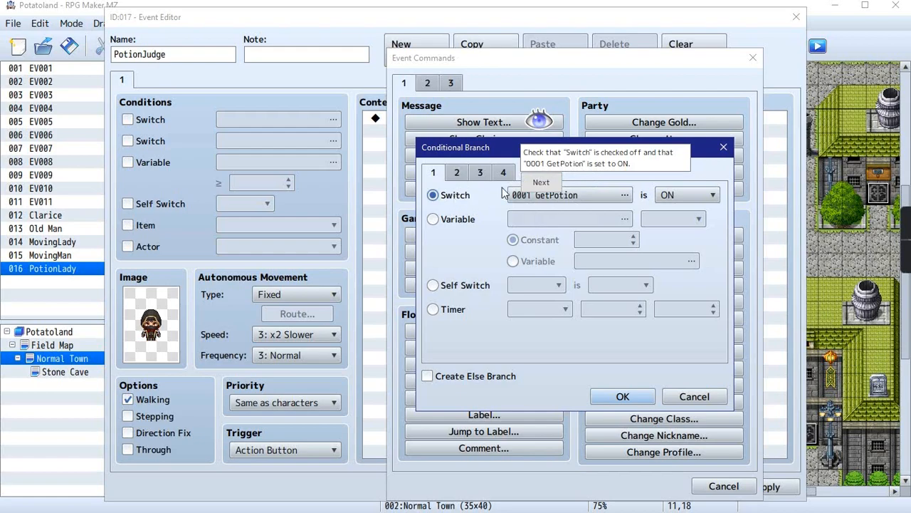
left_click(541, 184)
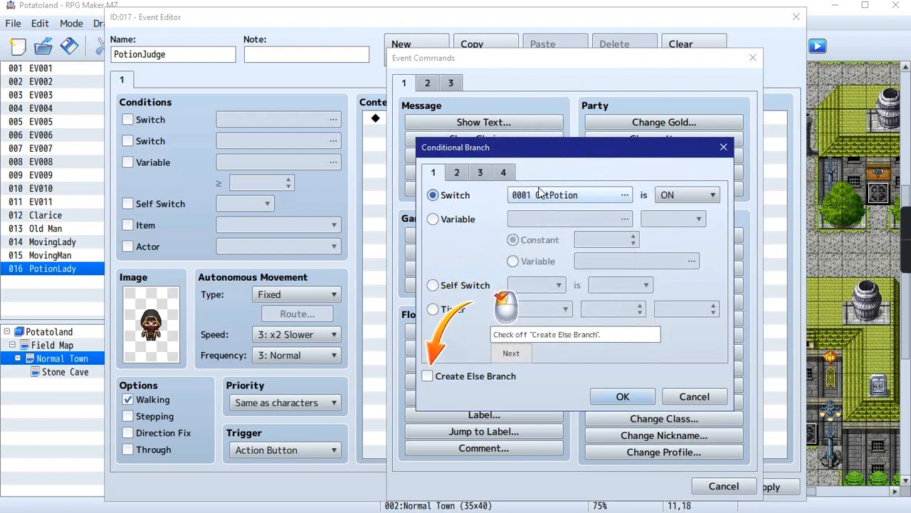
left_click(428, 376)
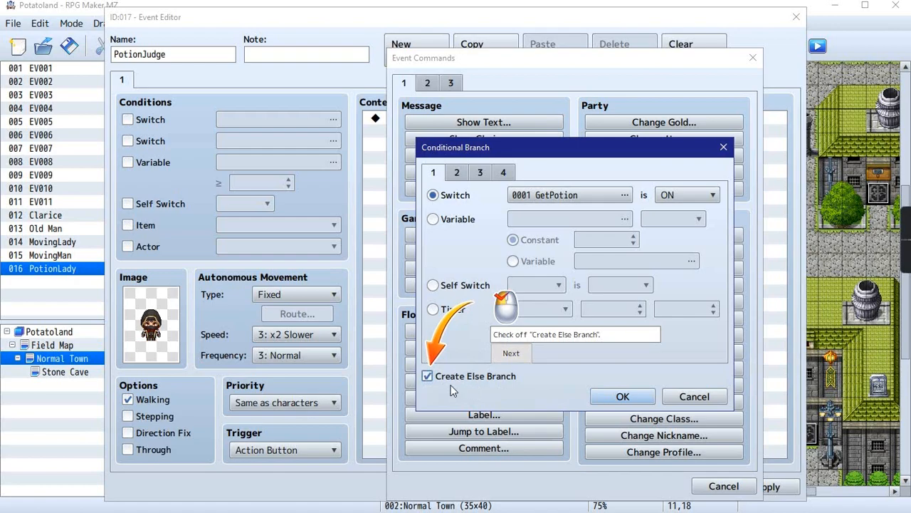
left_click(503, 354)
left_click(617, 403)
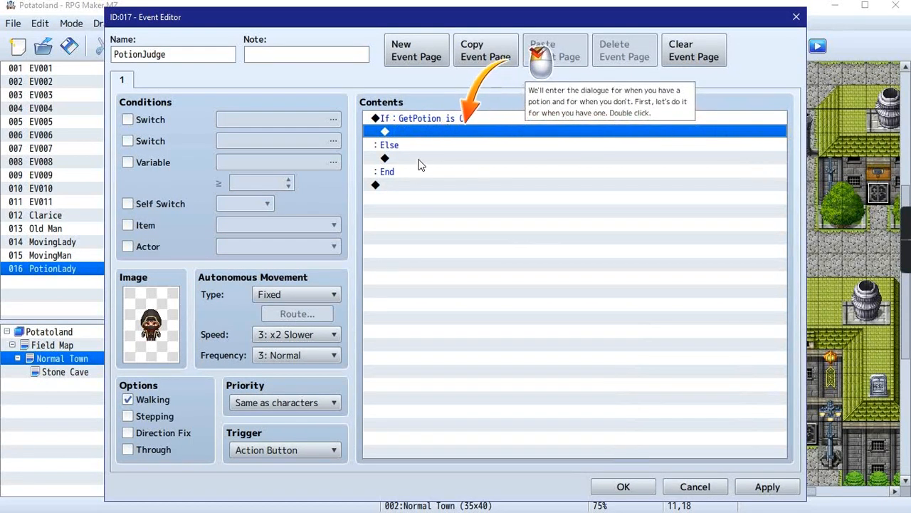
- Start a Show Text command inside the If branch with the hooded man's Actor3 face and the name \C[03]Potion Judge\C[03]
double_click(453, 134)
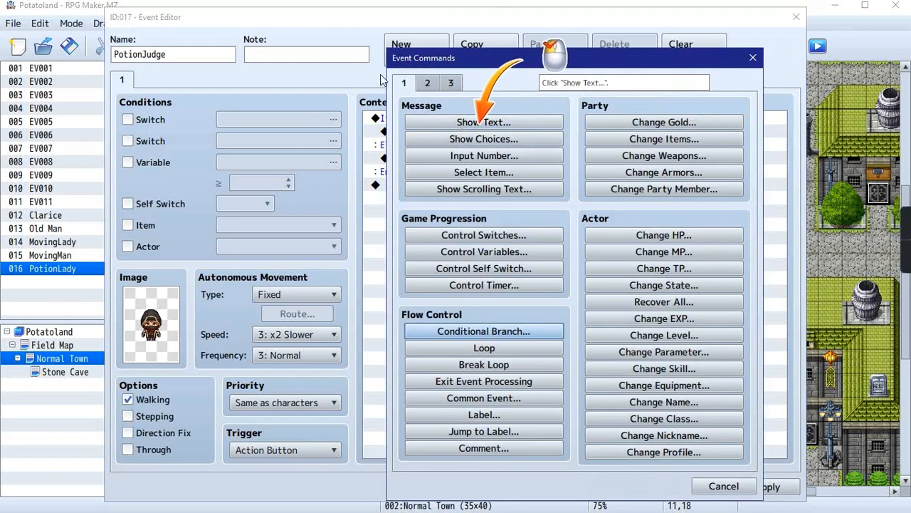
left_click(484, 123)
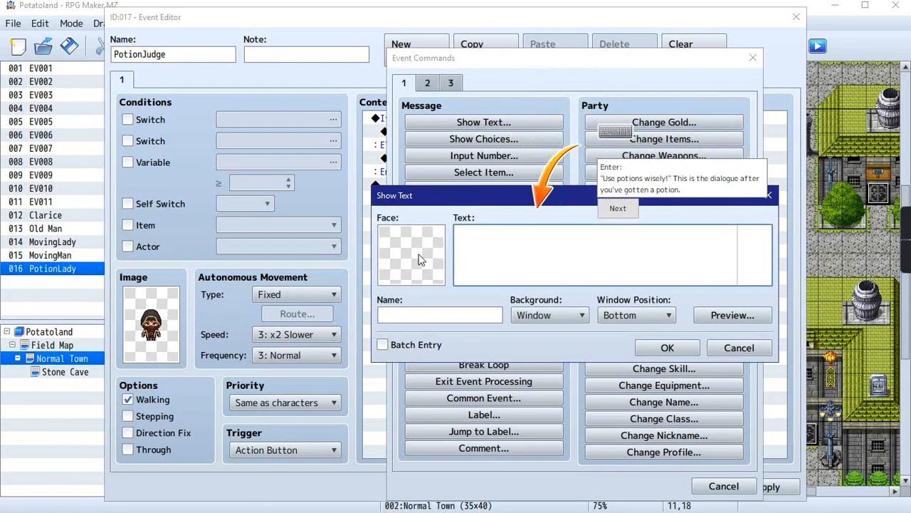
double_click(416, 255)
double_click(378, 177)
double_click(419, 235)
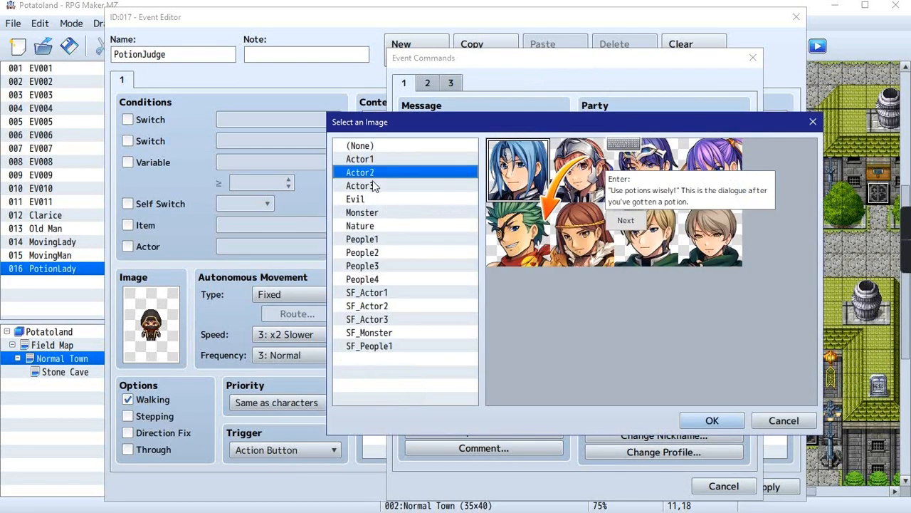
left_click(360, 186)
double_click(541, 228)
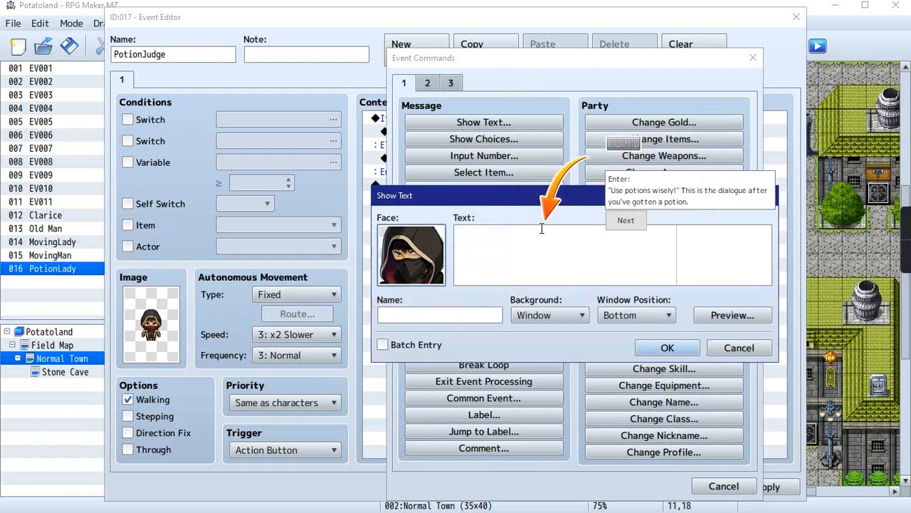
left_click(431, 316)
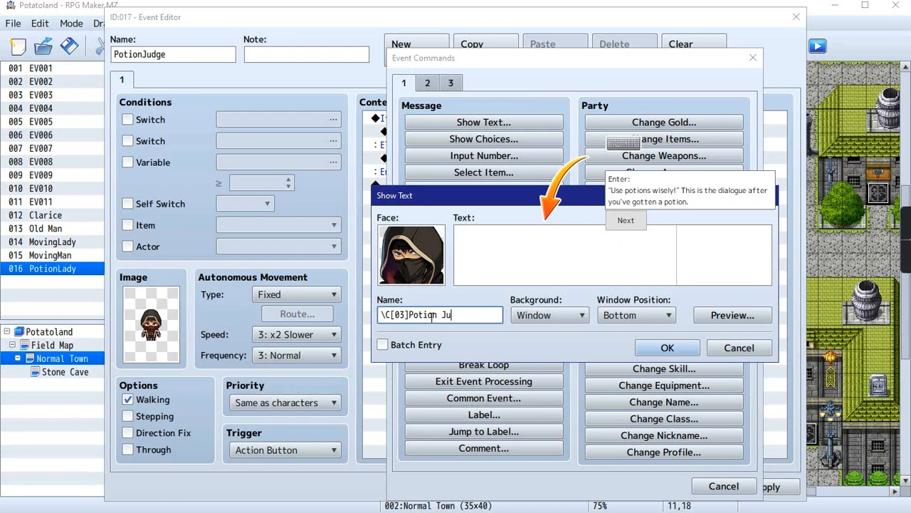
type("[03")
- Enter the message "Thine potions be of great value! Squander them not!" with "not!" on the second line, and add it to the If branch
left_click(472, 272)
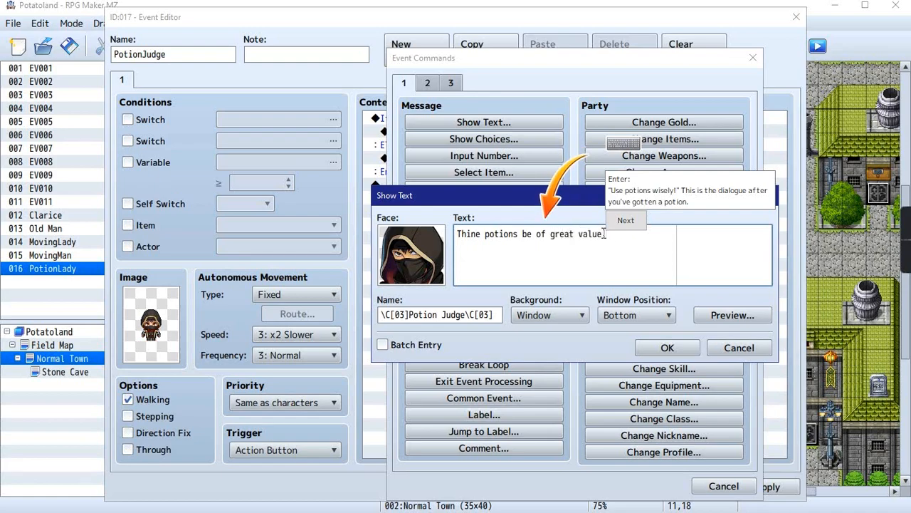
type("Swuander them")
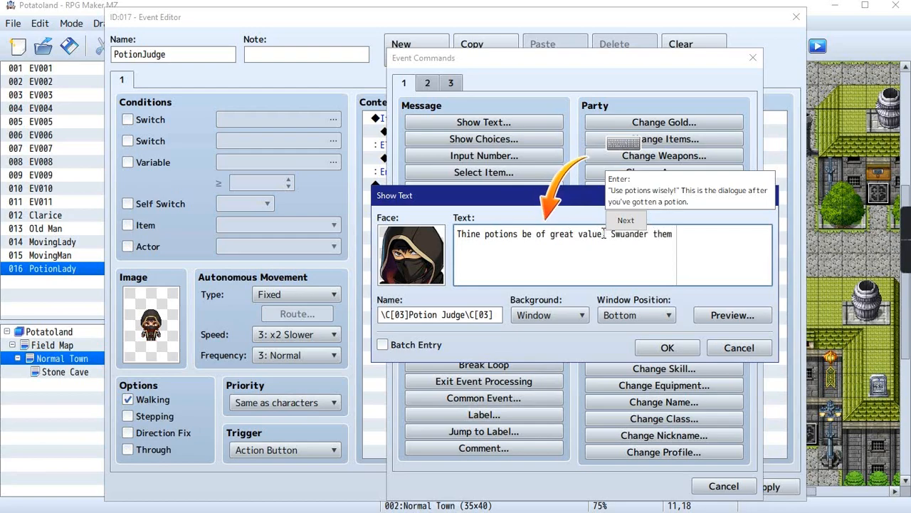
key("Return")
type("not!")
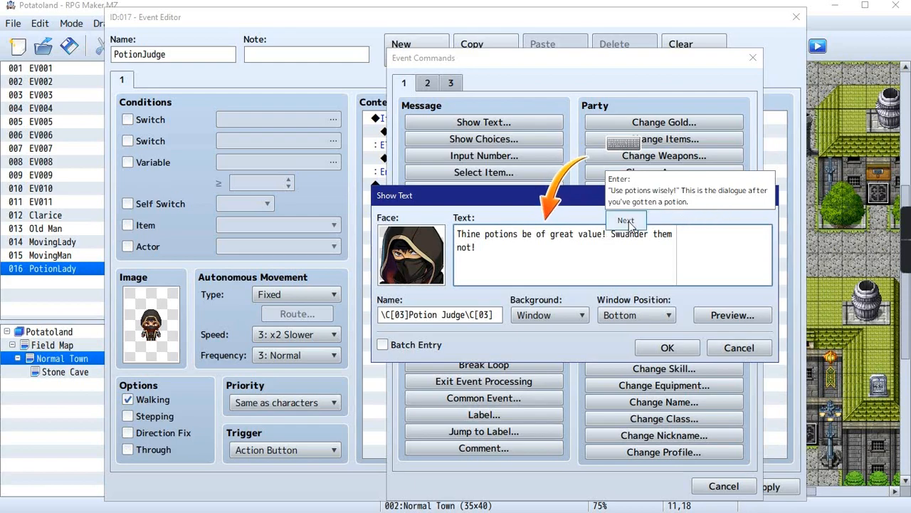
left_click(628, 221)
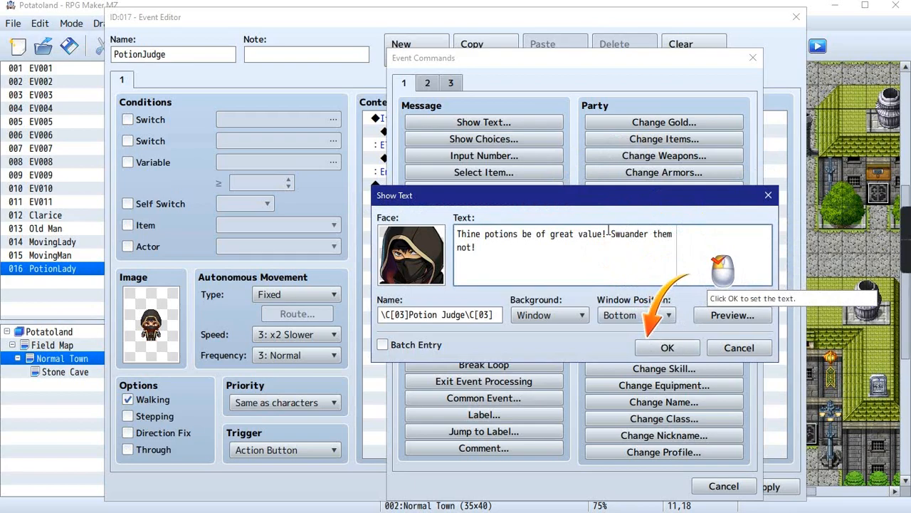
key("BackSpace")
type("q")
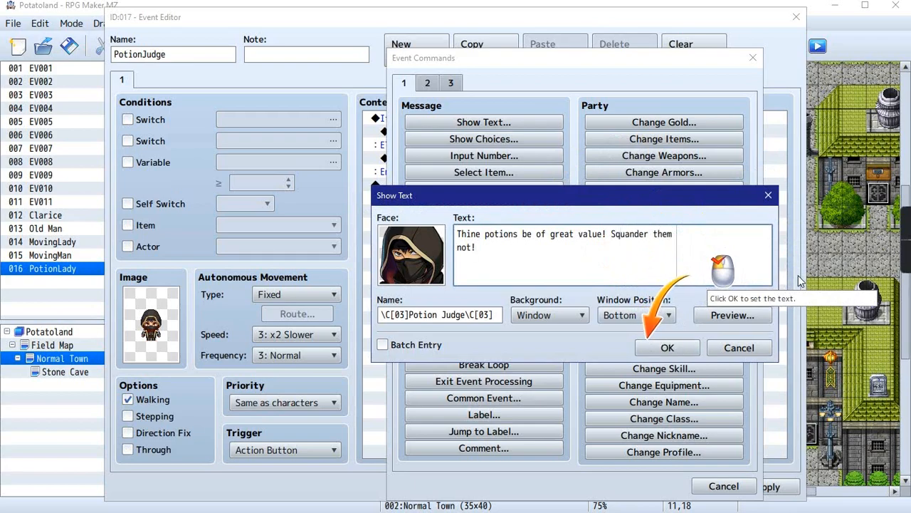
left_click(667, 347)
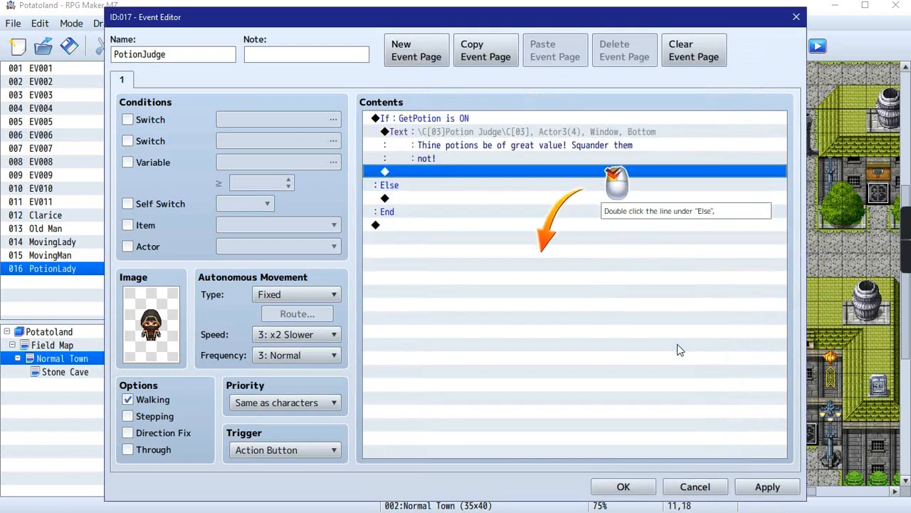
- Start a Show Text command inside the Else branch with the hooded man's Actor3 face and the name \C[03]Potion Judge\C[03]
left_click(450, 186)
left_click(473, 199)
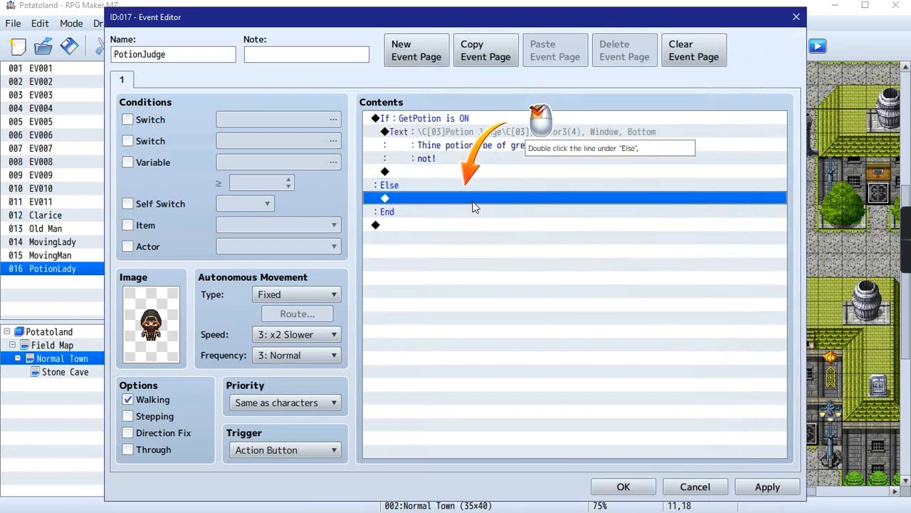
double_click(475, 200)
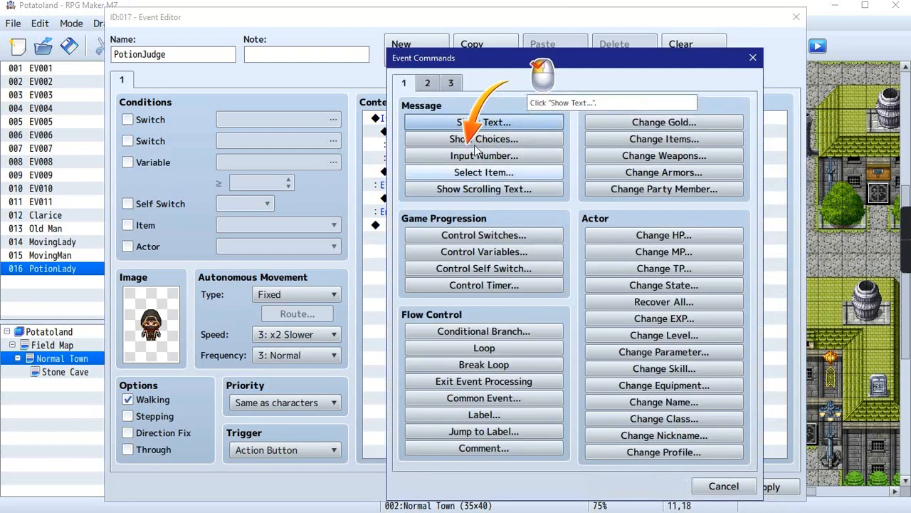
left_click(437, 119)
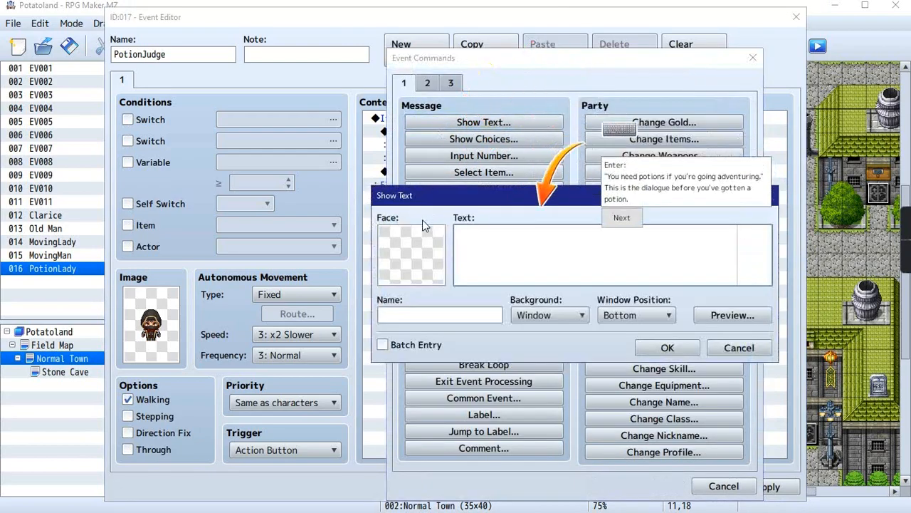
double_click(420, 250)
left_click(389, 174)
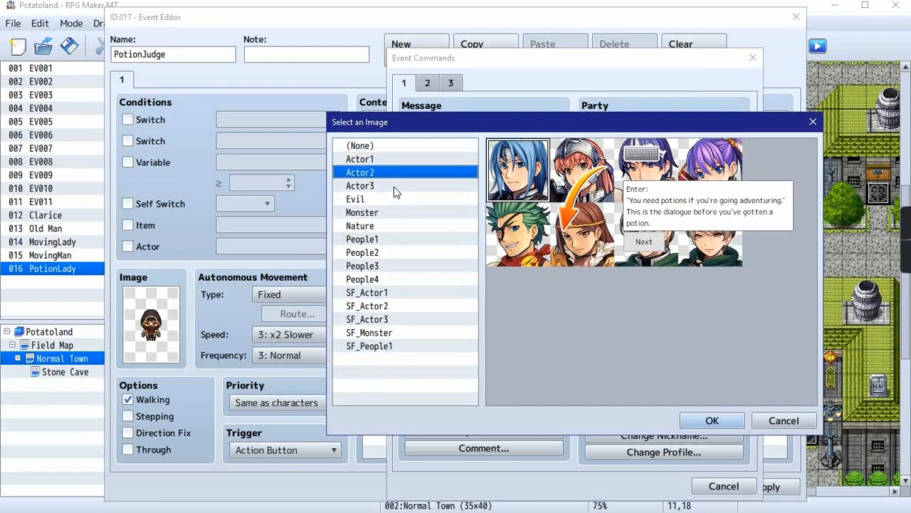
left_click(392, 186)
double_click(522, 225)
left_click(430, 315)
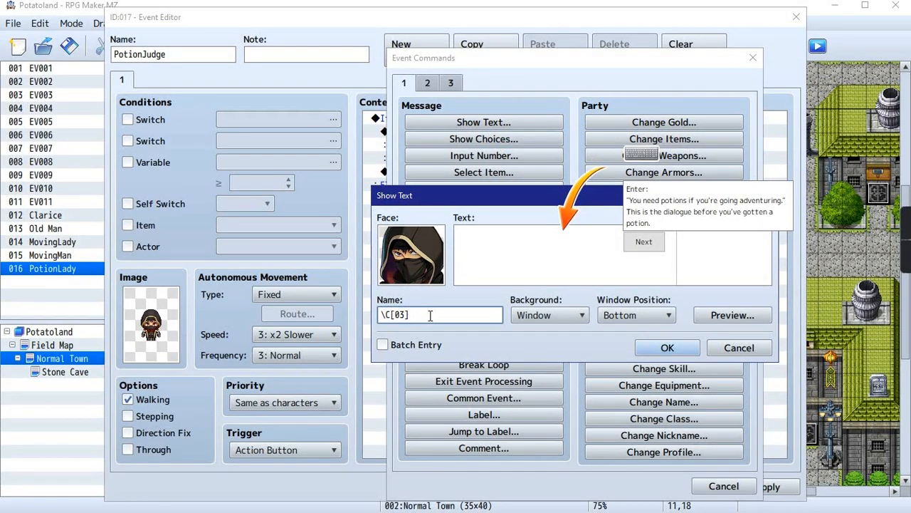
type("tion Judge\\C[03")
- Enter the message "Great adventurers require greater potions." and add it to the Else branch
left_click(506, 246)
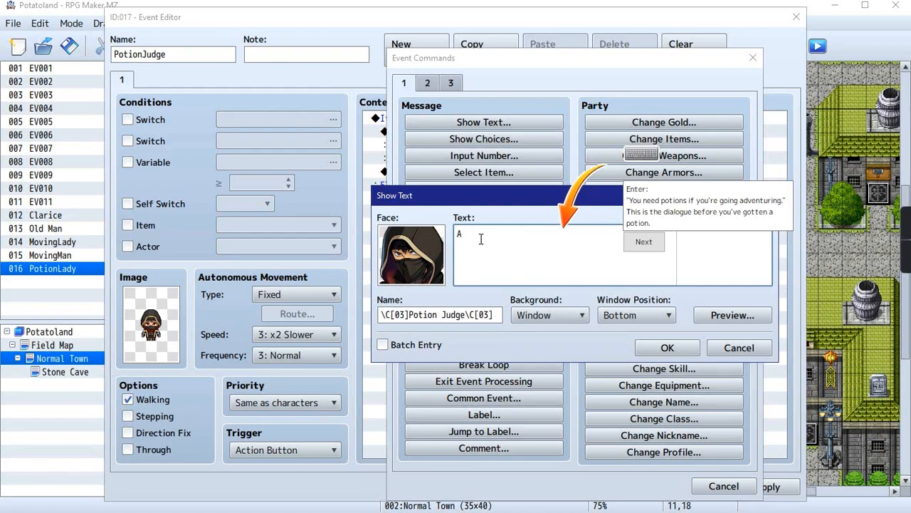
type("reat ad")
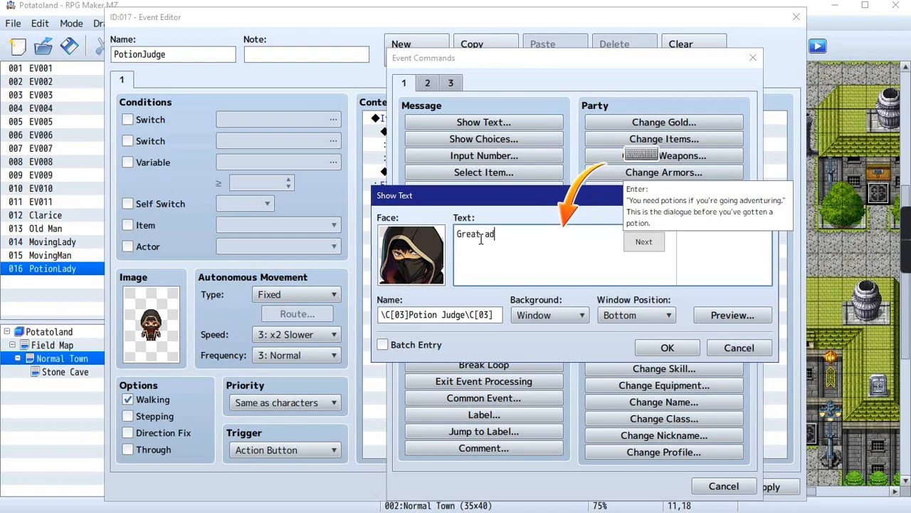
type("venturere")
key("BackSpace")
type("s require ")
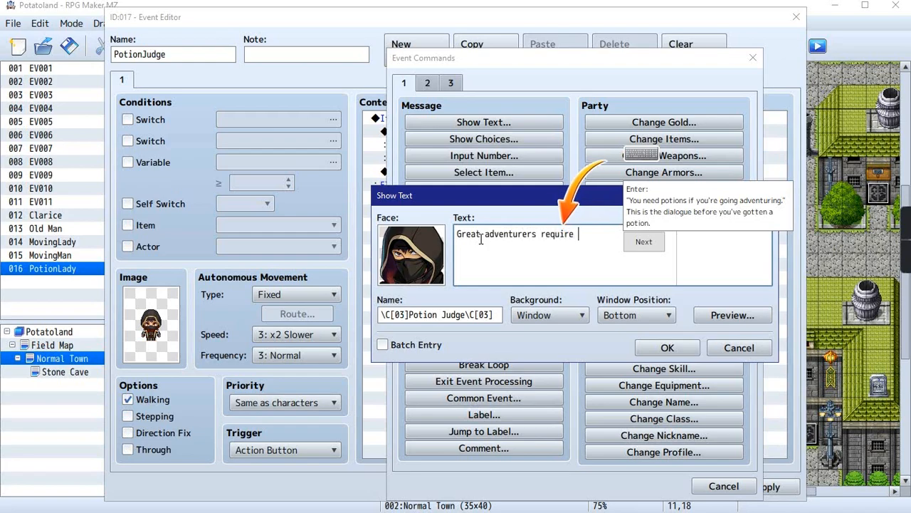
type("greater po")
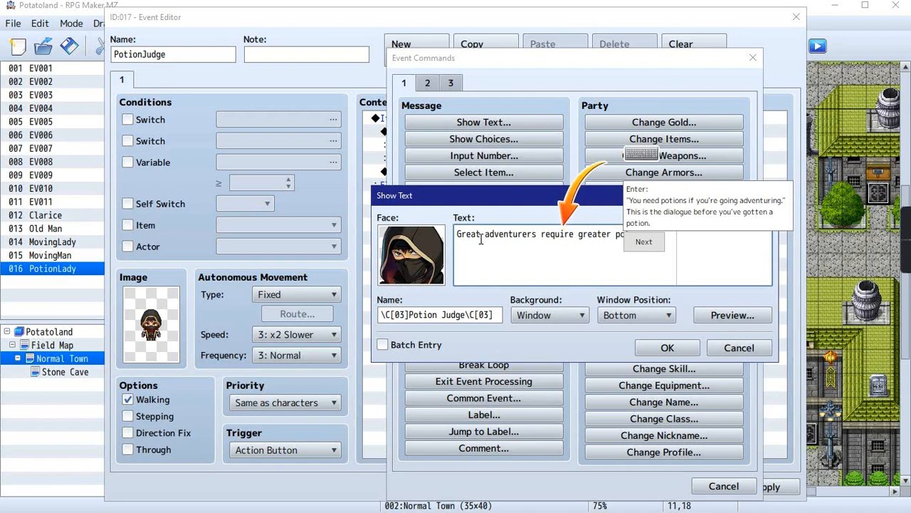
left_click(637, 247)
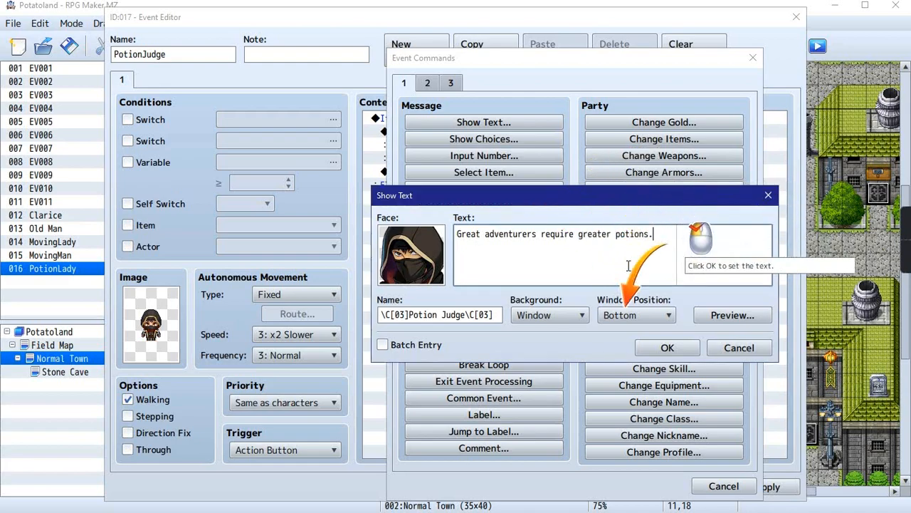
left_click(666, 348)
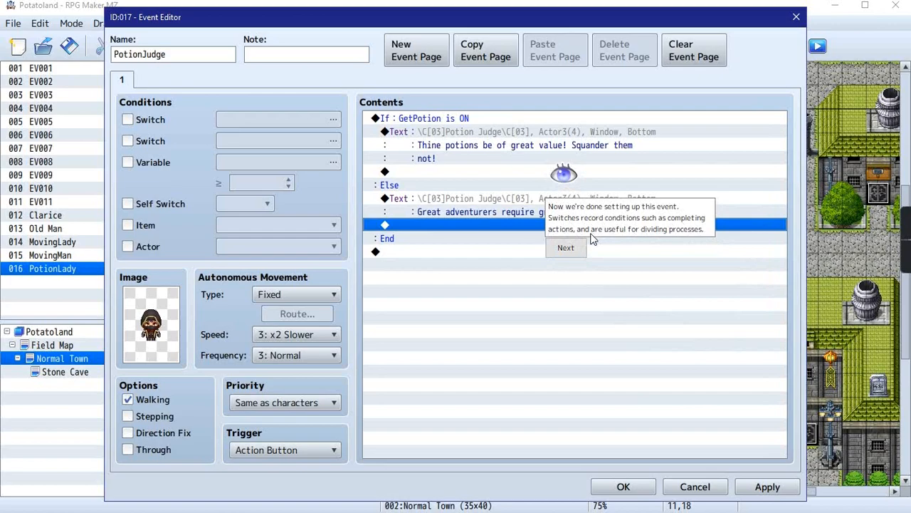
- Advance through the tutorial notes on switches and event pages, and save the finished PotionJudge event
left_click(567, 248)
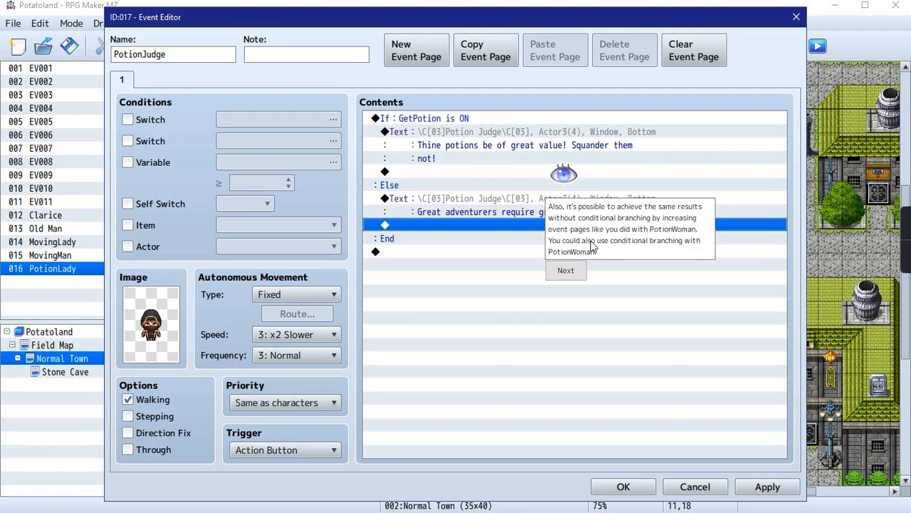
left_click(567, 272)
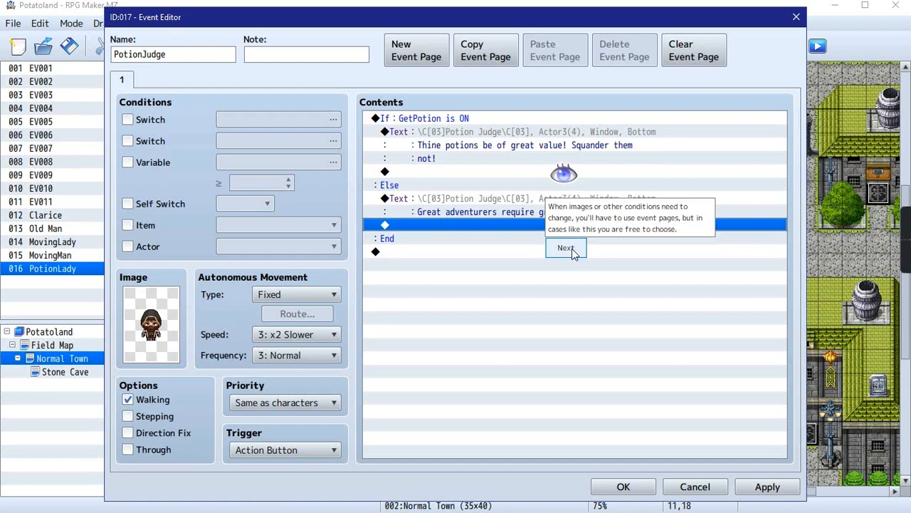
left_click(572, 248)
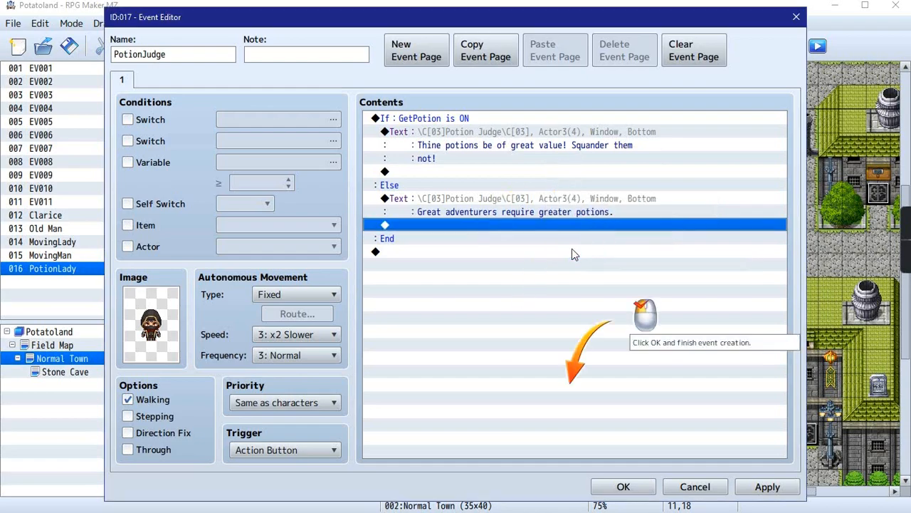
left_click(622, 488)
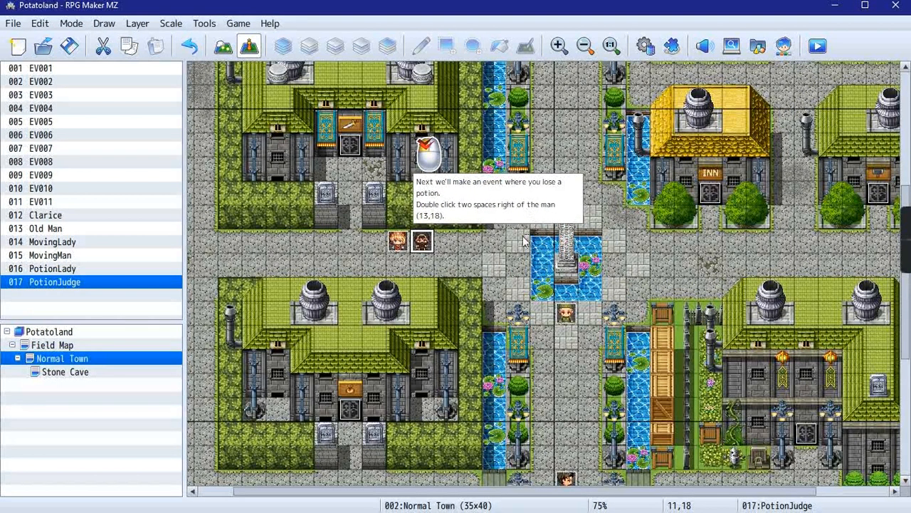
- Create a new event at tile 14,17 in Normal Town, beside the signpost, and name it BotionThief
left_click(454, 243)
left_click(467, 243)
left_click(511, 227)
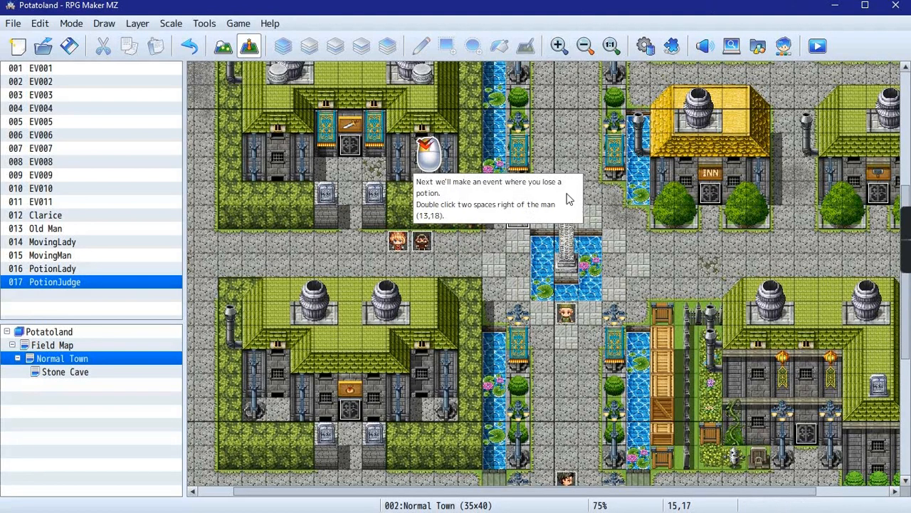
scroll(548, 243, "up", 2)
left_click(497, 261)
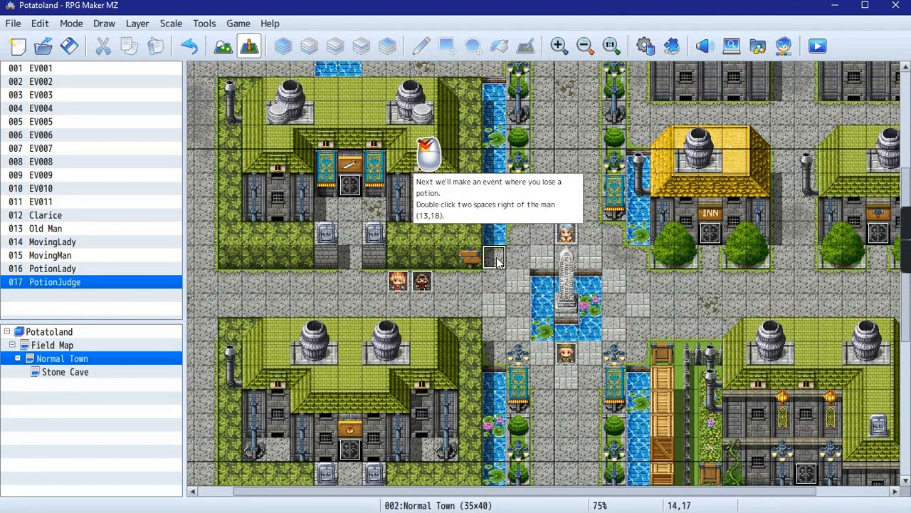
right_click(493, 259)
left_click(489, 261)
double_click(488, 260)
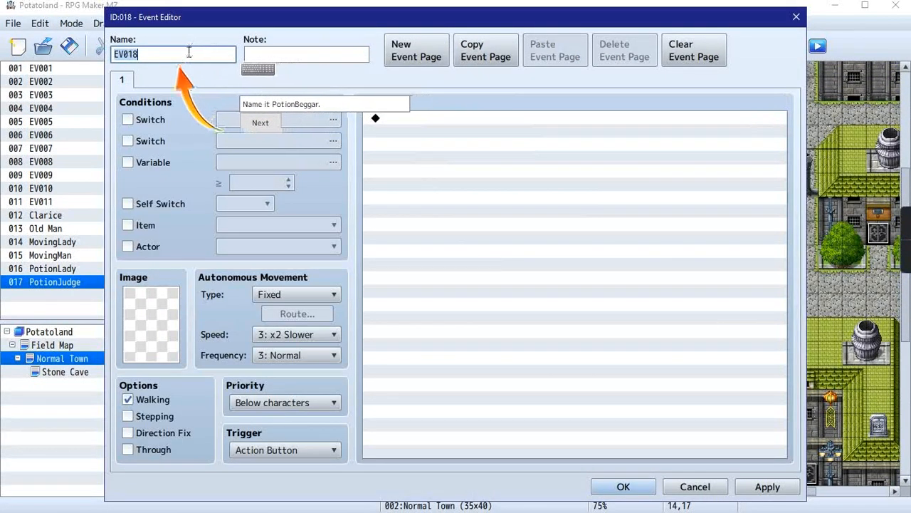
type("BotionThief")
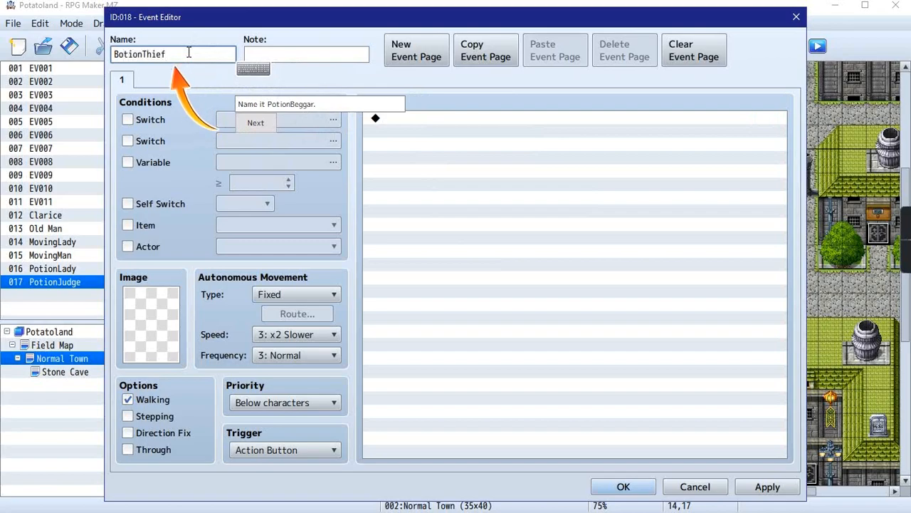
left_click(259, 126)
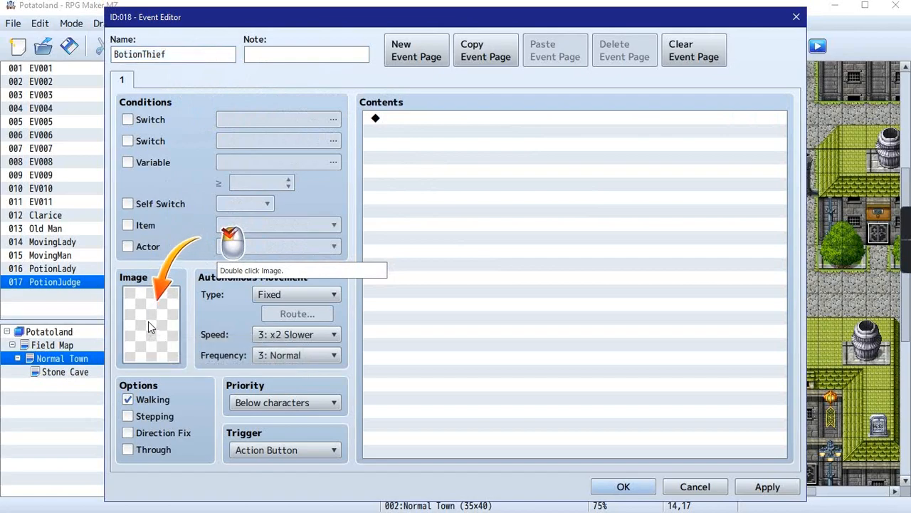
- Set the event image to the downward-facing red-haired kid, first in the top row of the People1 sheet
double_click(148, 322)
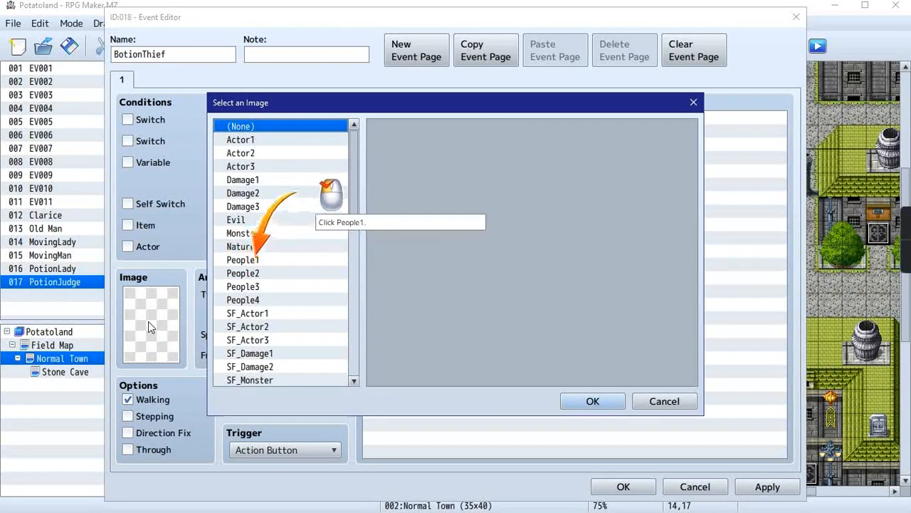
left_click(256, 278)
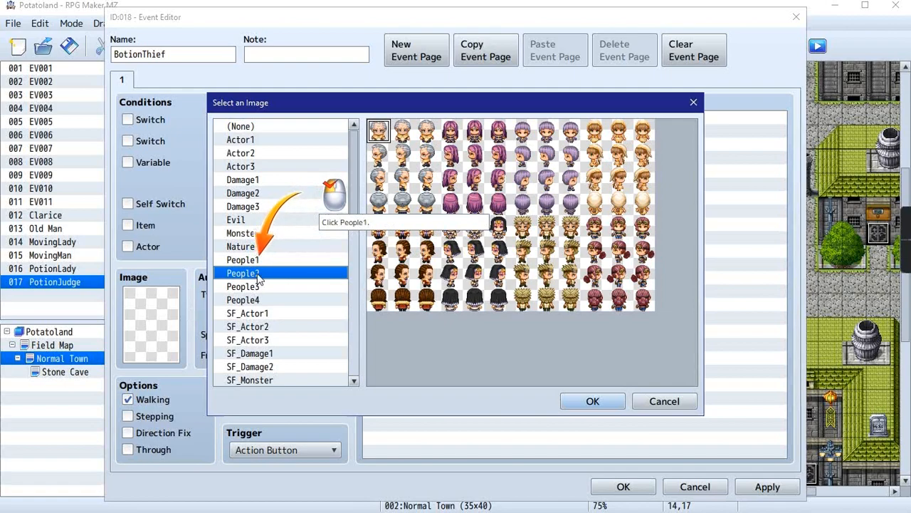
left_click(259, 263)
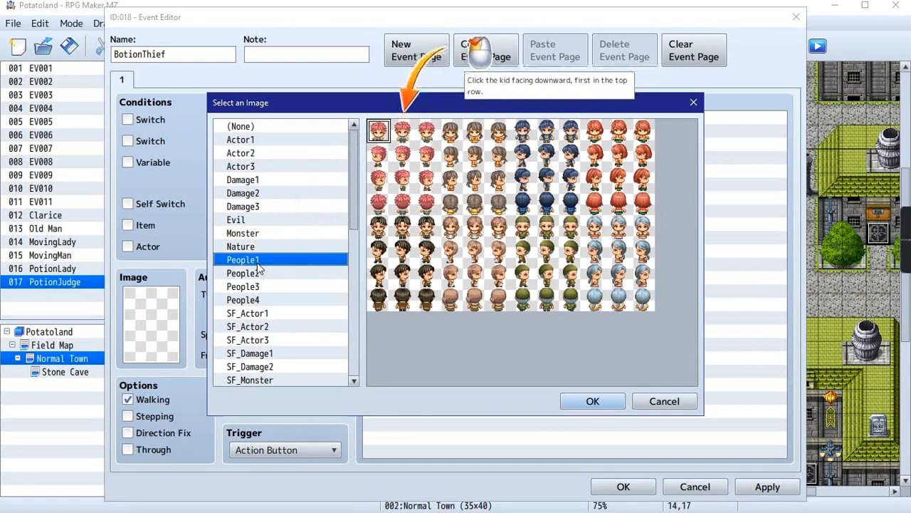
double_click(403, 130)
- Start a Show Text command on the first content line with the red-haired kid's People1 face and the name \C[04]Thief\C[04]
left_click(534, 119)
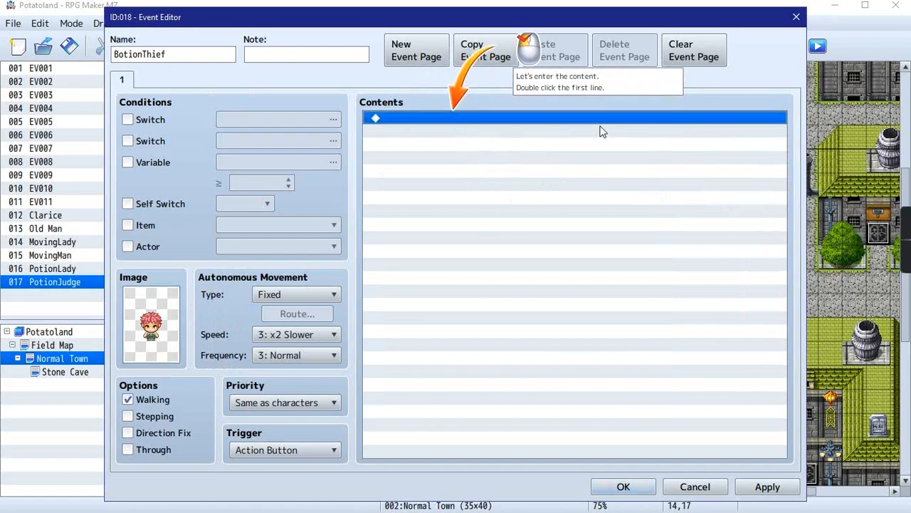
double_click(519, 119)
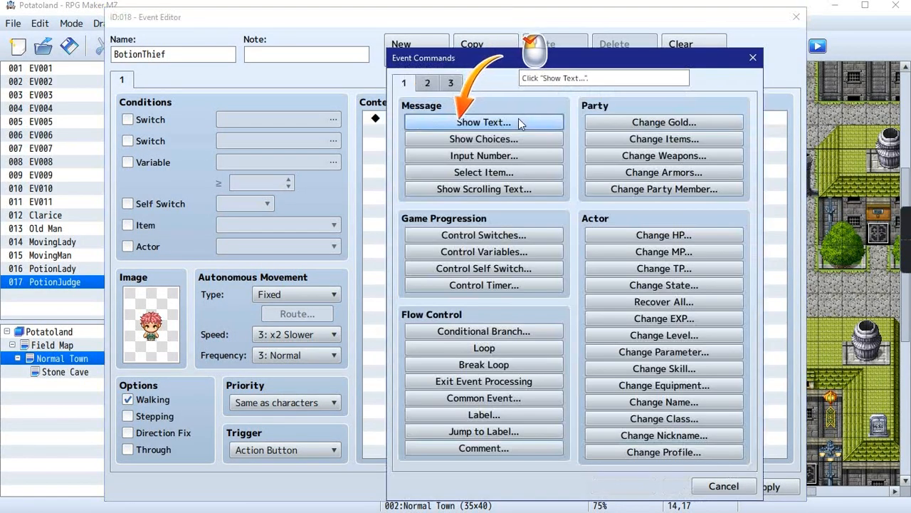
left_click(471, 124)
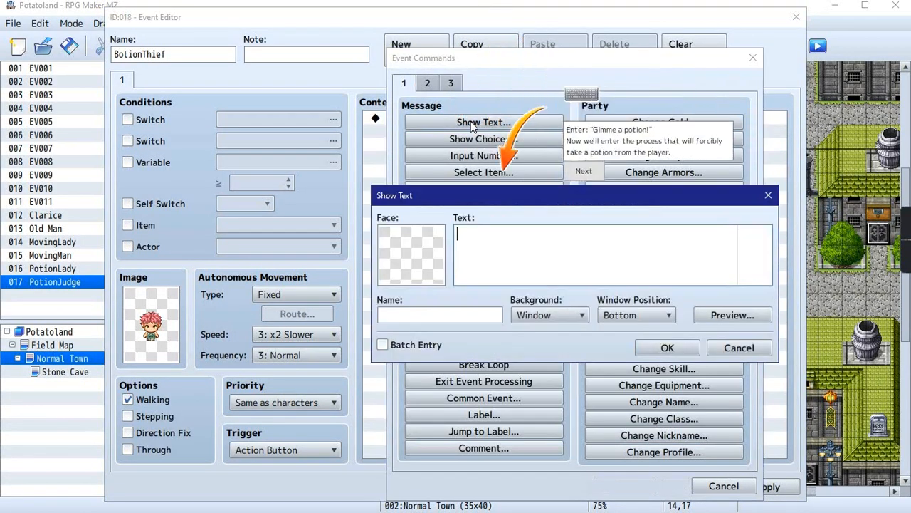
double_click(397, 254)
left_click(375, 241)
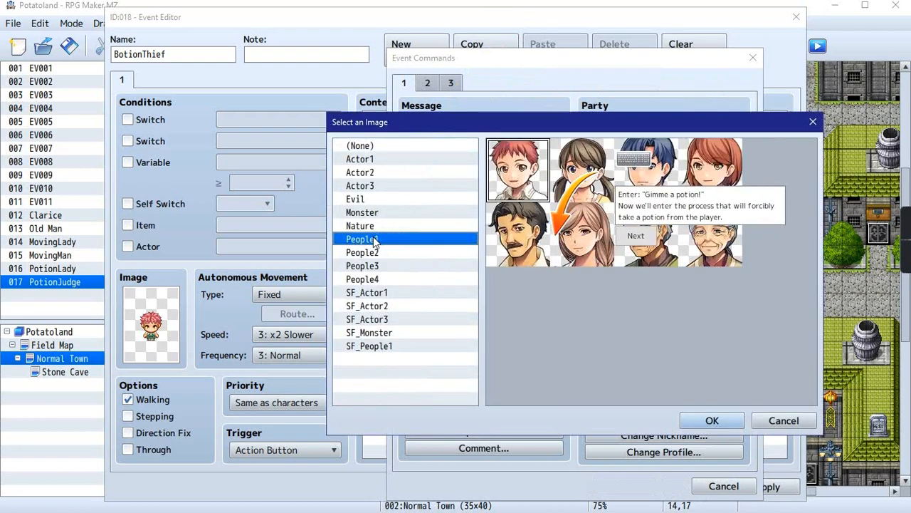
double_click(540, 169)
left_click(437, 314)
type("\\")
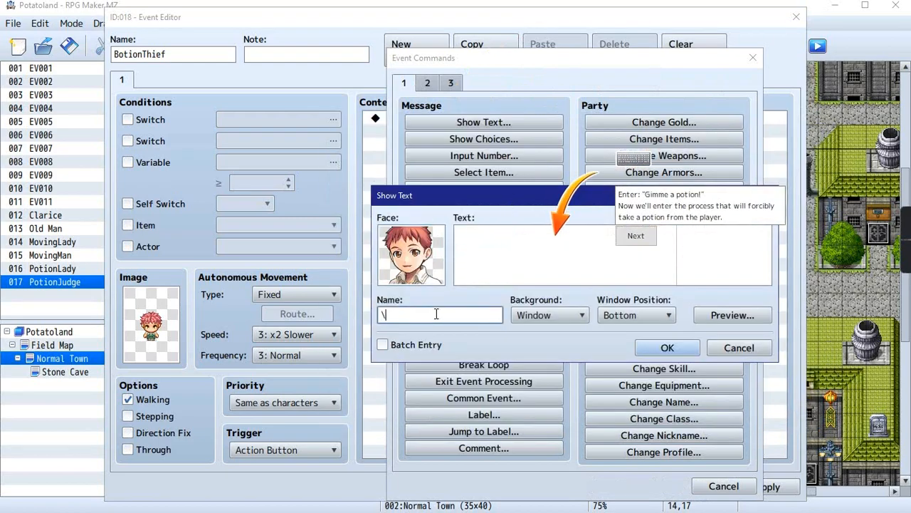
type("C[04]Thief\\C[04]")
- Enter the message "Gimme your potions!" and add it to the event contents
left_click(520, 242)
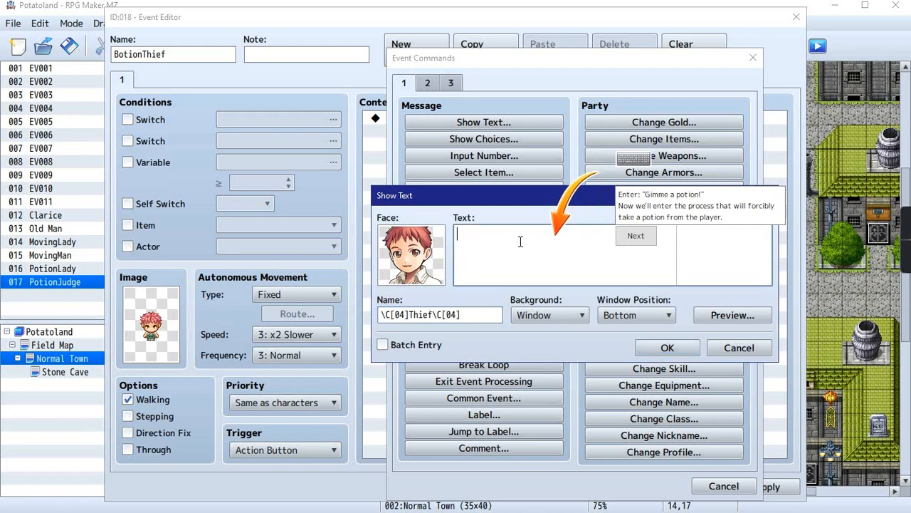
type("Gimme your")
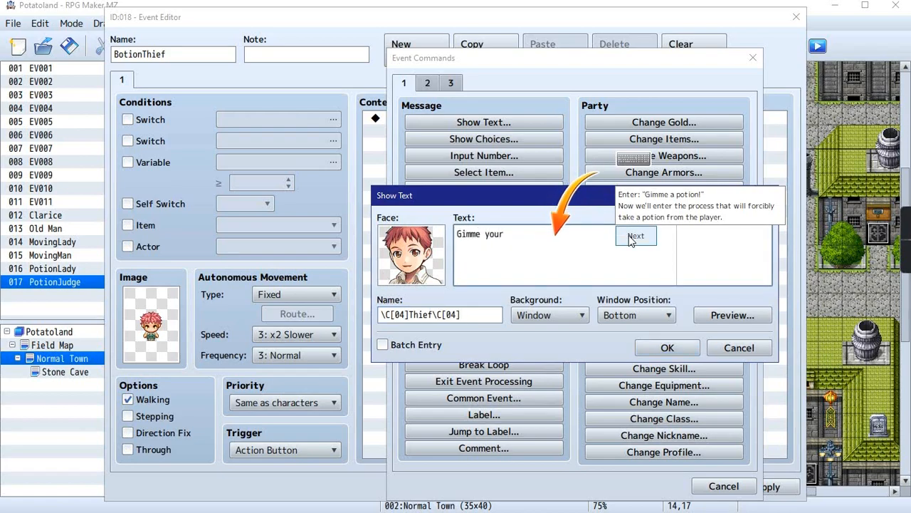
type(" potions!")
left_click(636, 237)
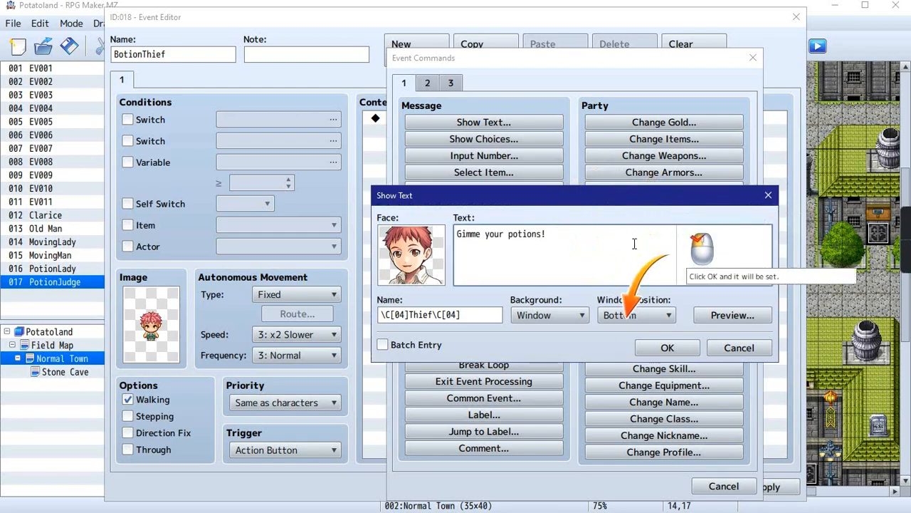
left_click(663, 350)
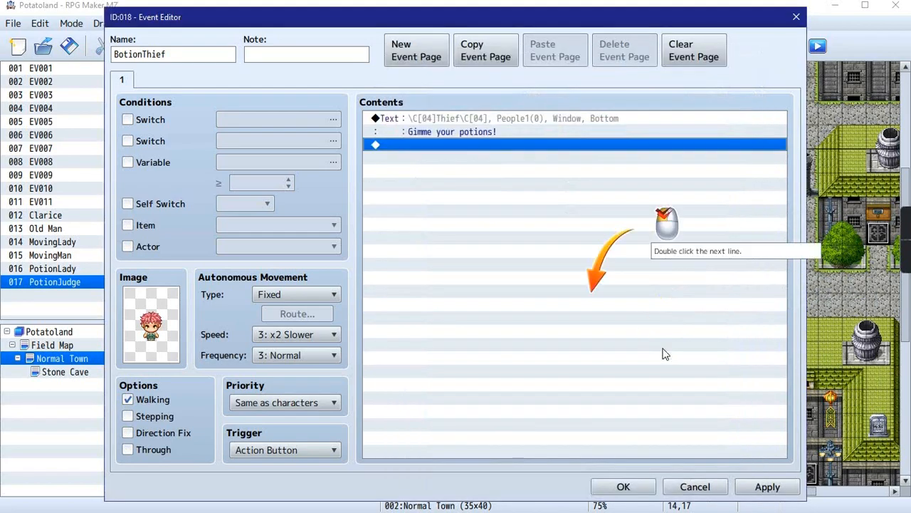
double_click(466, 145)
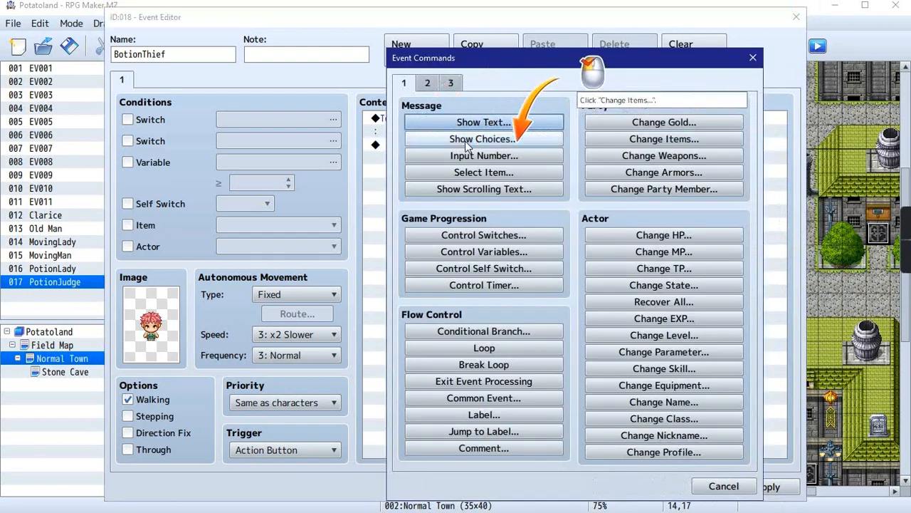
left_click(640, 140)
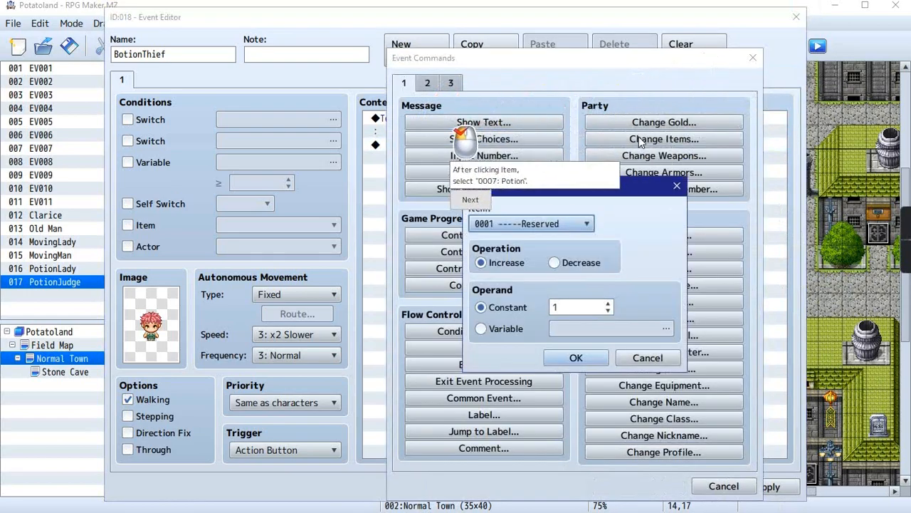
left_click(647, 358)
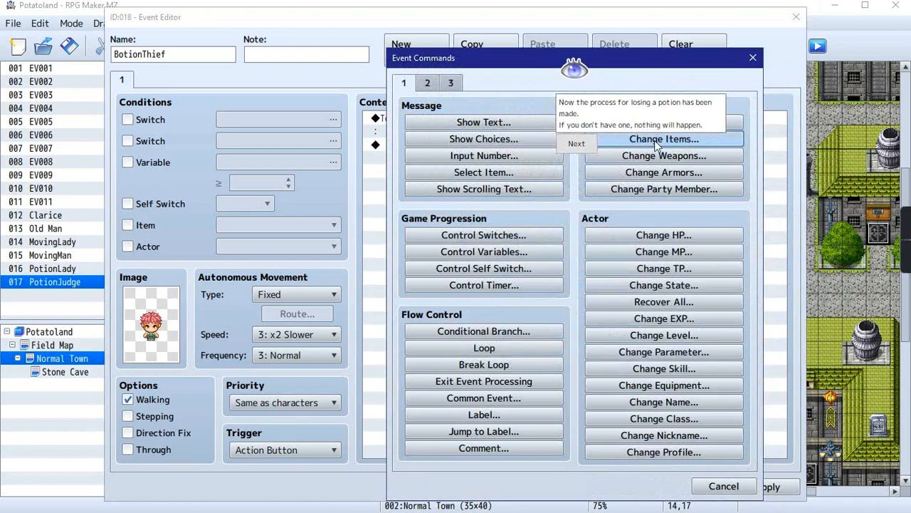
- Add a Change Items command that decreases Potion by a constant of 1 to the BotionThief event
left_click(657, 142)
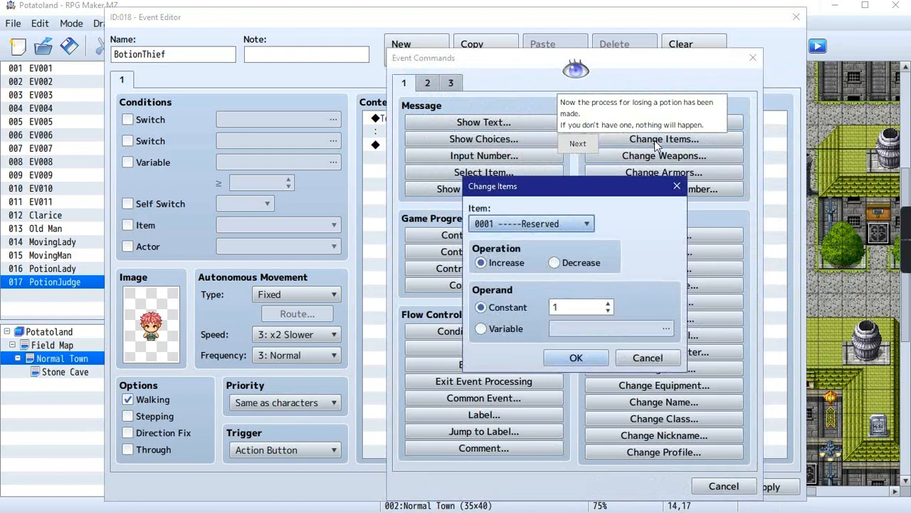
left_click(523, 225)
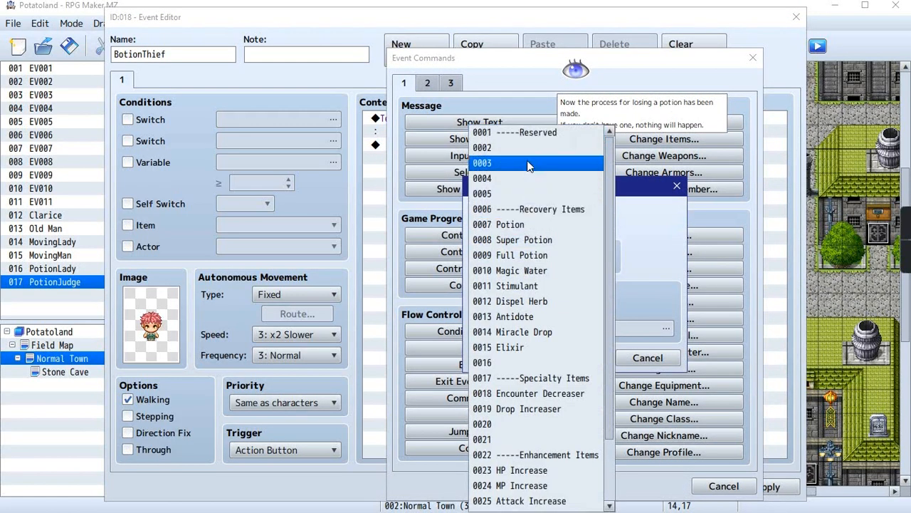
left_click(516, 225)
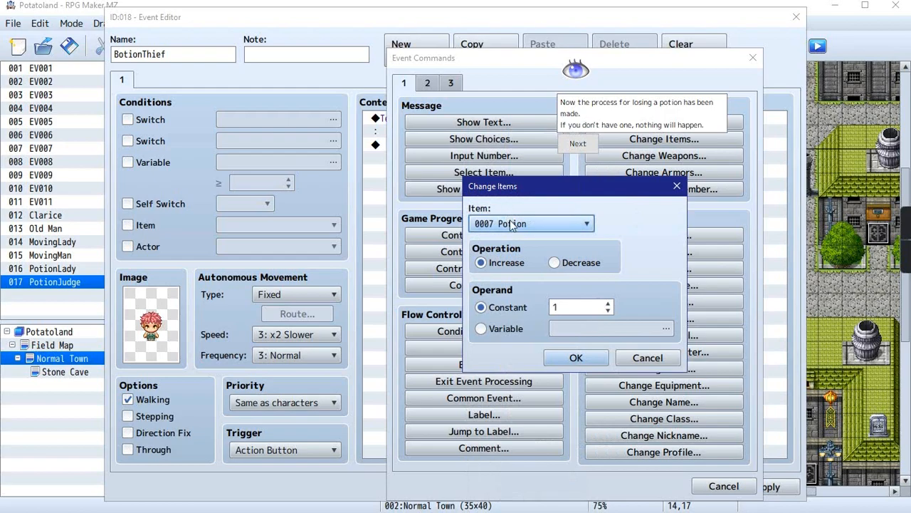
left_click(579, 268)
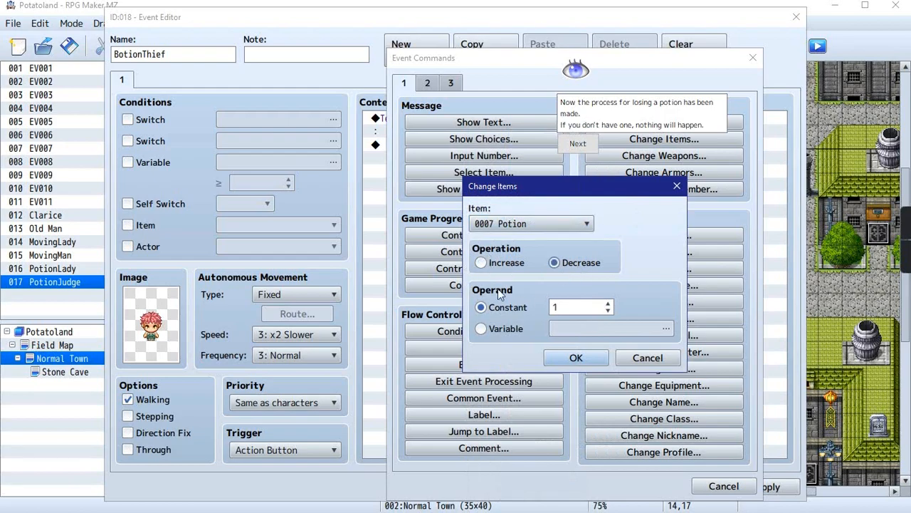
left_click(575, 357)
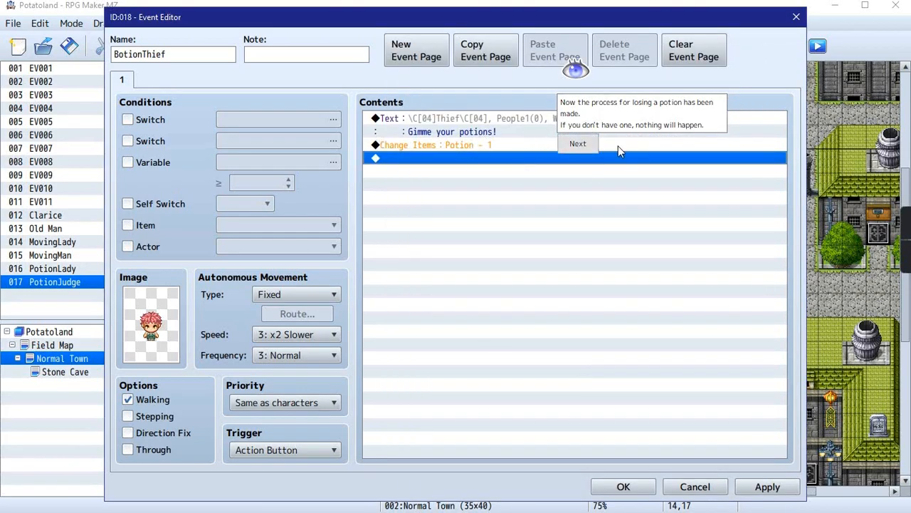
- Advance the tutorial, confirm the BotionThief event and save the project
left_click(578, 143)
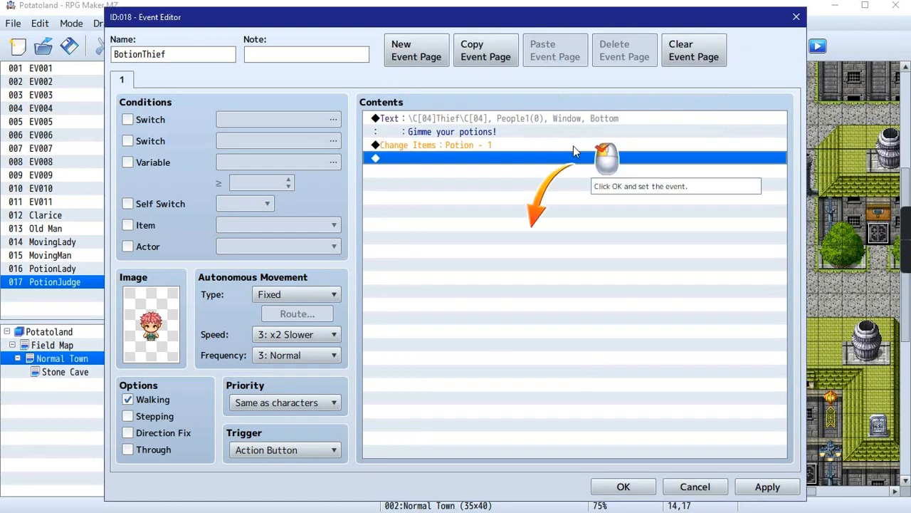
left_click(623, 486)
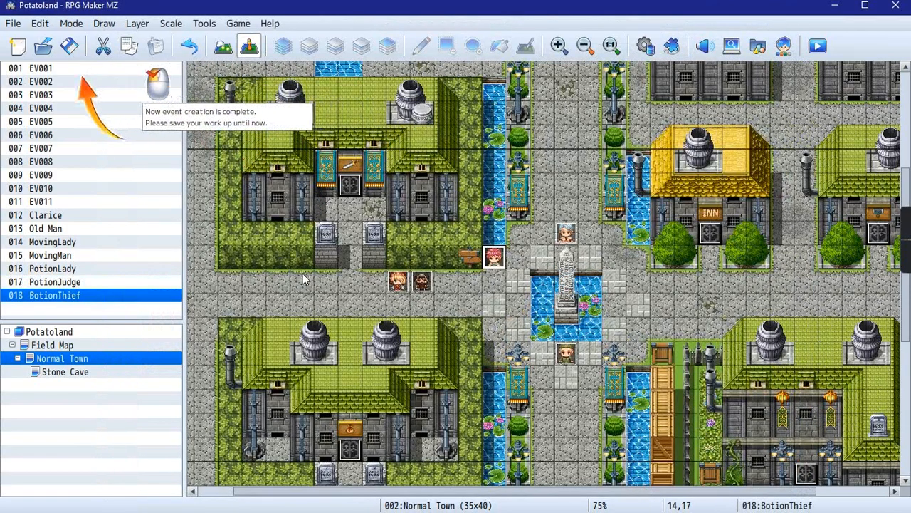
left_click(69, 45)
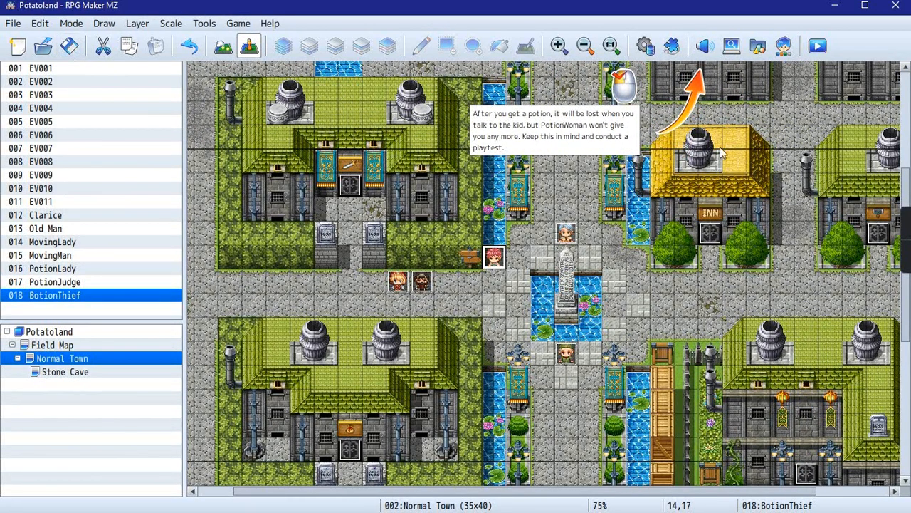
- Launch a playtest, start a new game, and talk to the Moving Lady on the main street
left_click(817, 47)
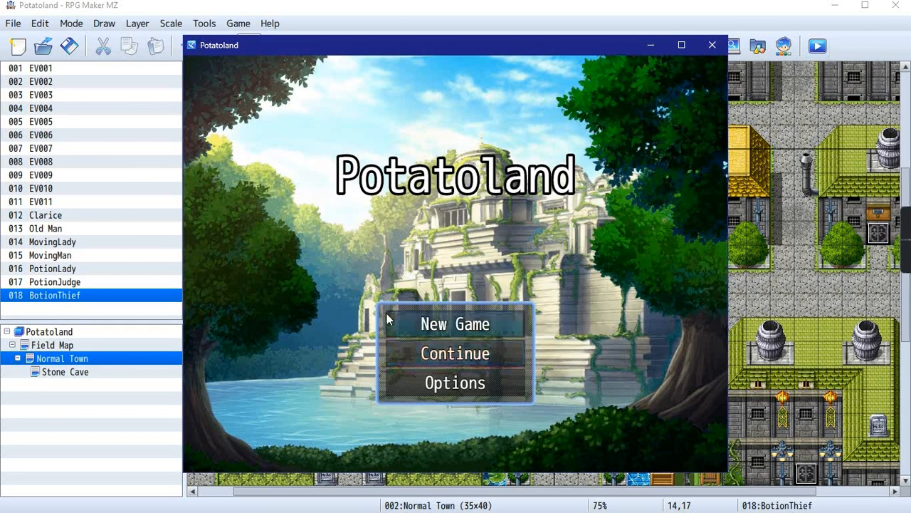
left_click(425, 329)
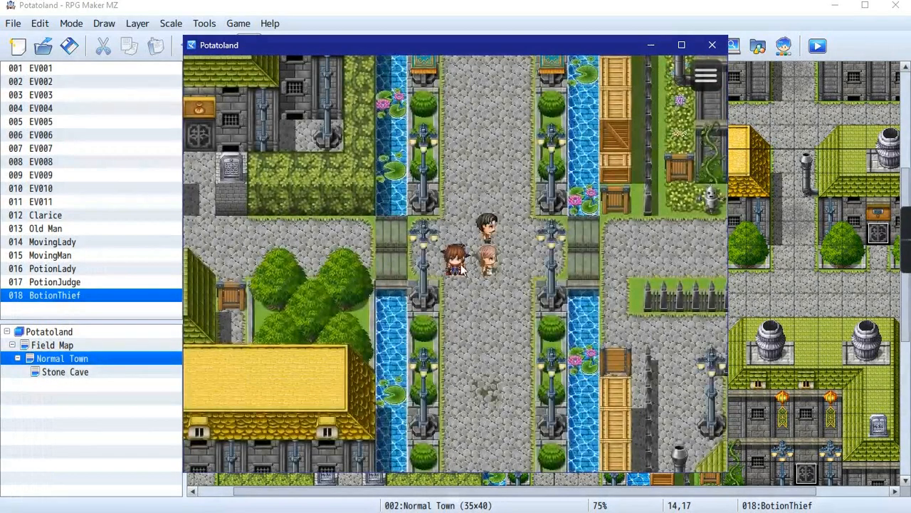
left_click(465, 293)
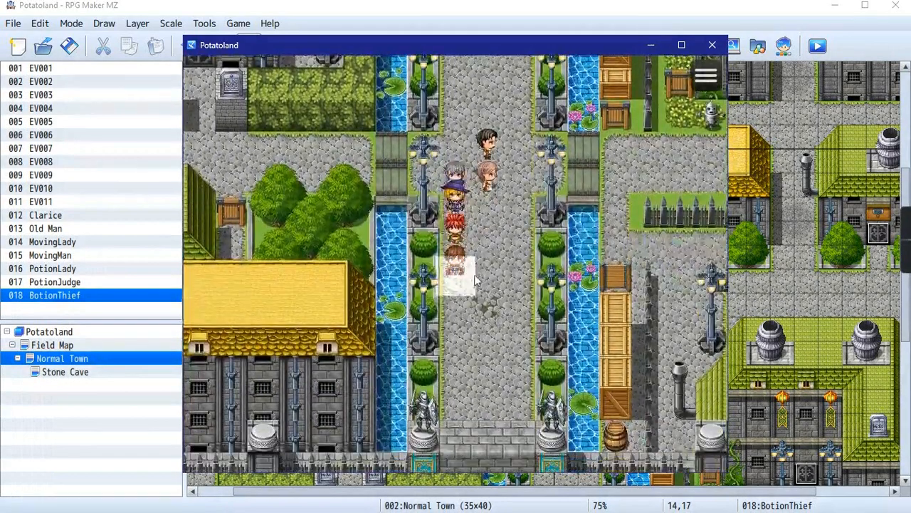
left_click(478, 225)
left_click(429, 224)
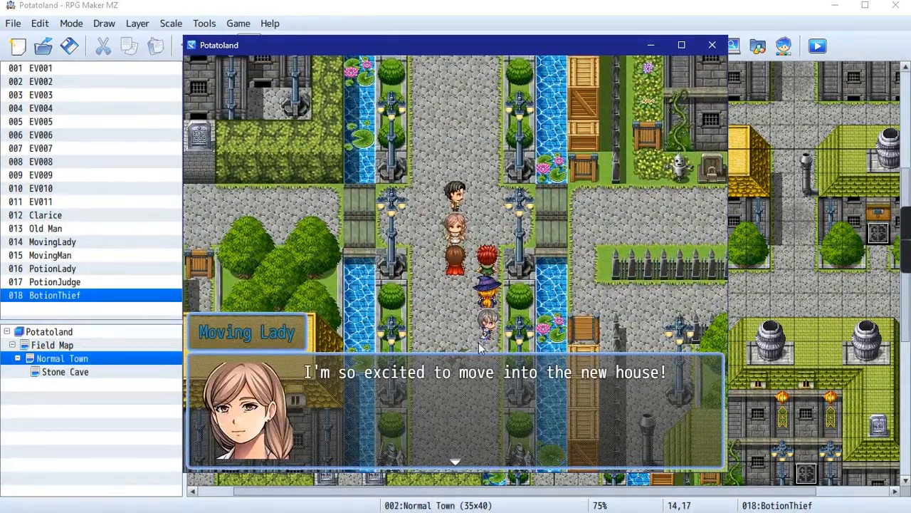
left_click(432, 223)
- Follow the Moving Man toward the bridge and talk to him to test his dialogue
left_click(450, 201)
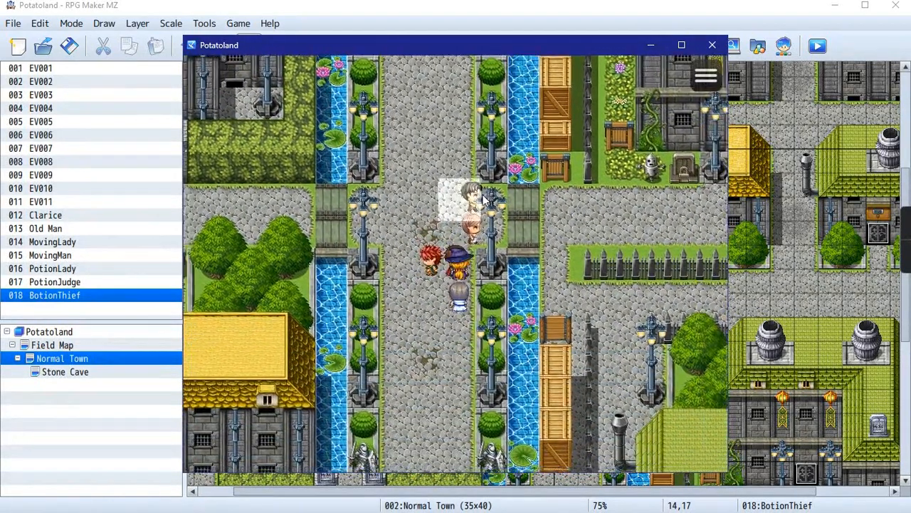
left_click(498, 262)
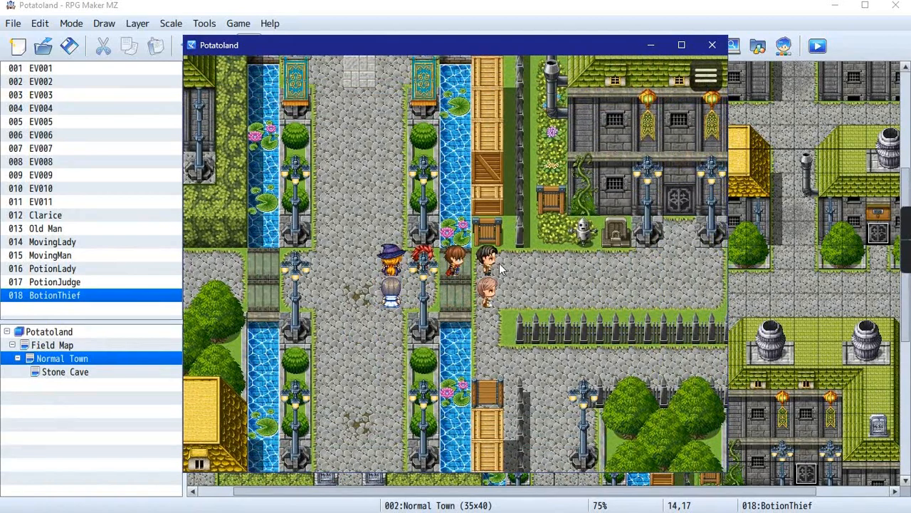
left_click(496, 267)
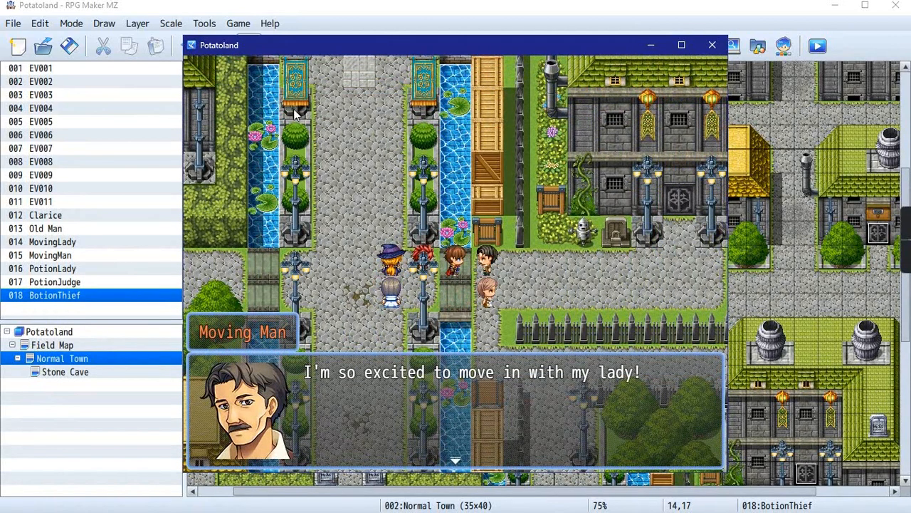
left_click(356, 92)
- Walk the party north to the red-haired Thief beside the signpost and talk to him before collecting a potion
left_click(368, 85)
left_click(428, 197)
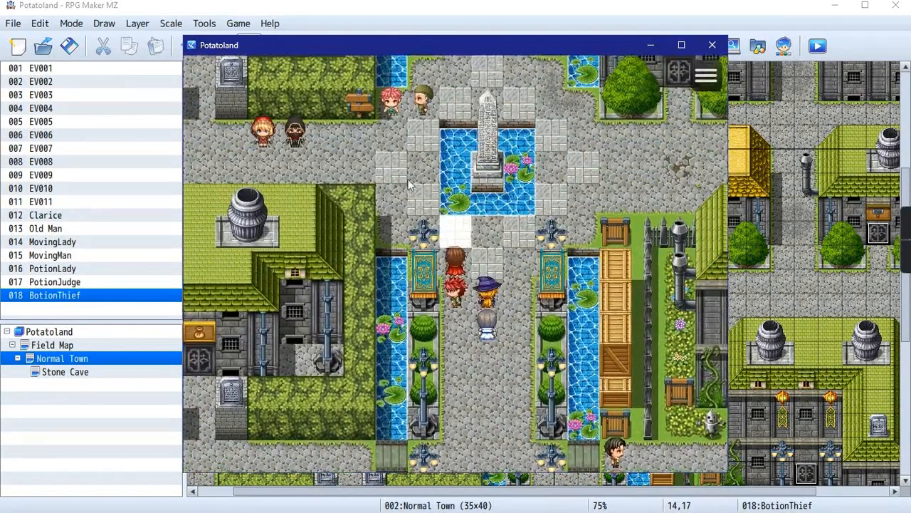
left_click(430, 207)
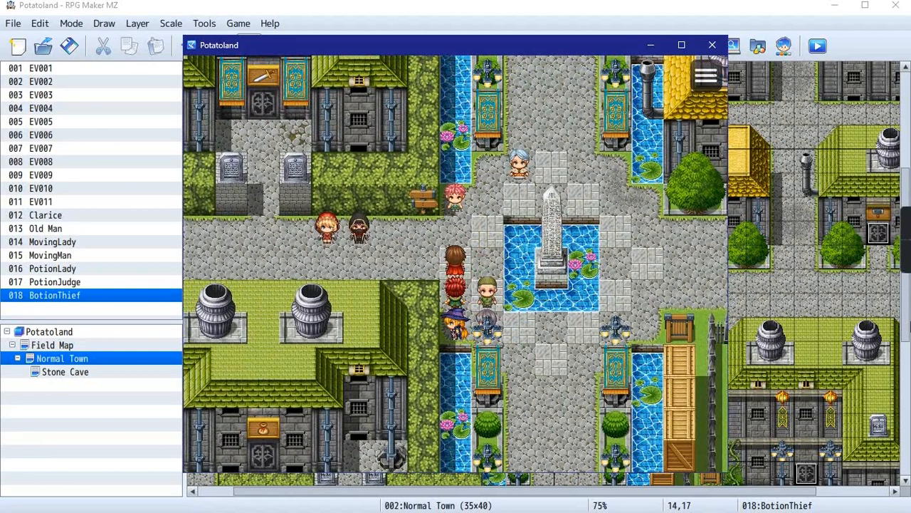
key("Right")
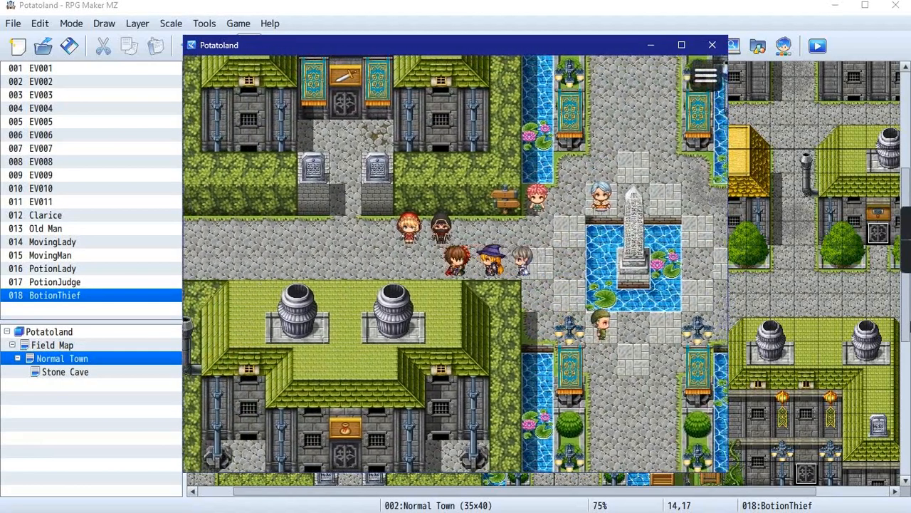
key("Up")
key("Return")
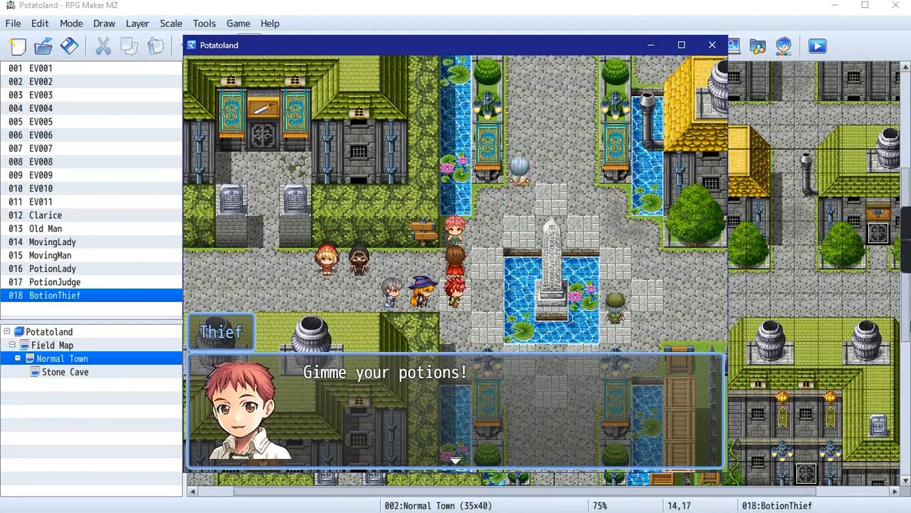
- Talk to the Potion Judge, and accept the free potion from the Potion Lady
key("Return")
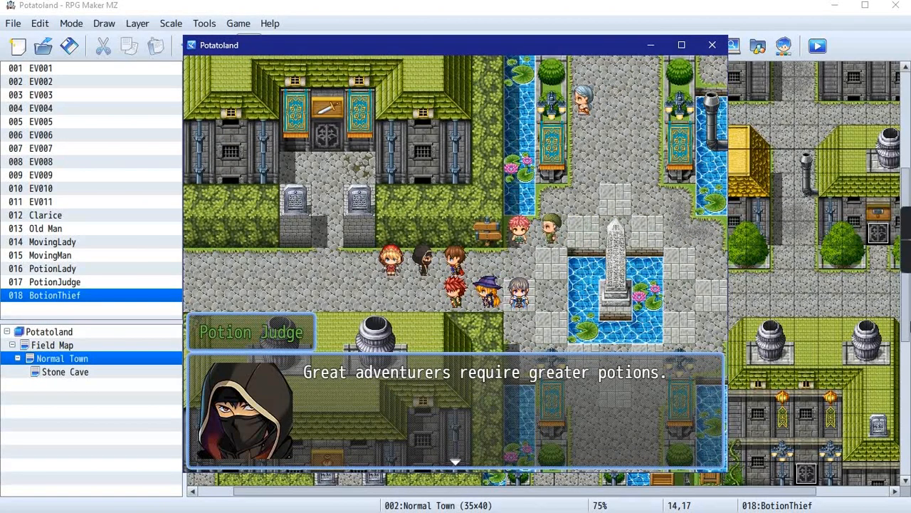
key("Return")
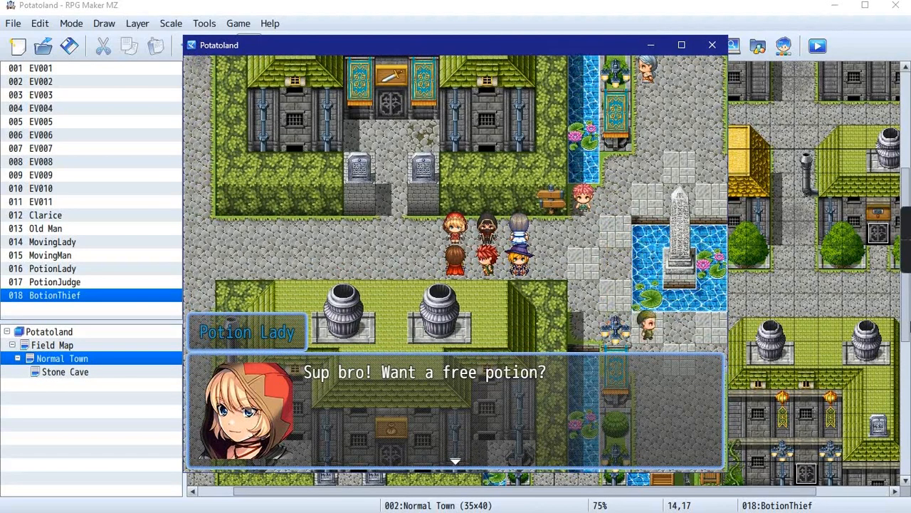
key("Return")
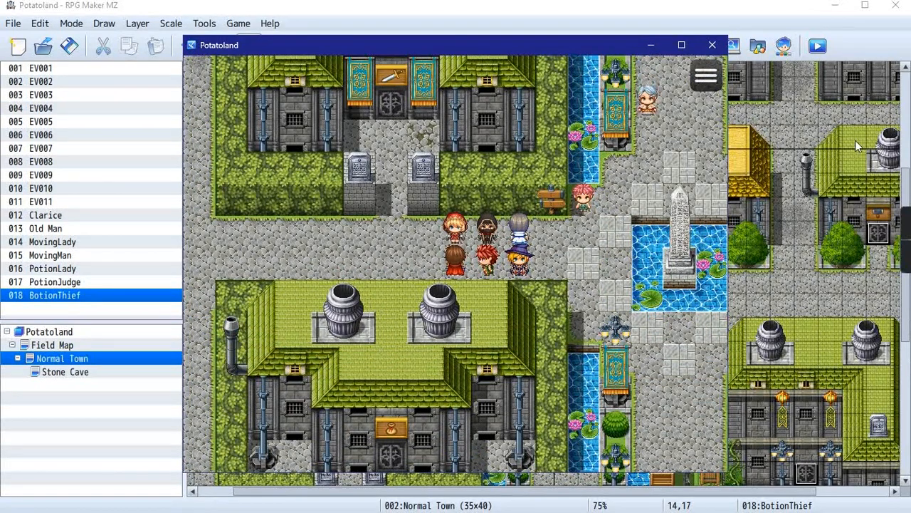
- Check the party's item inventory for the potion, and return to the map without using it
key("Escape")
key("Down")
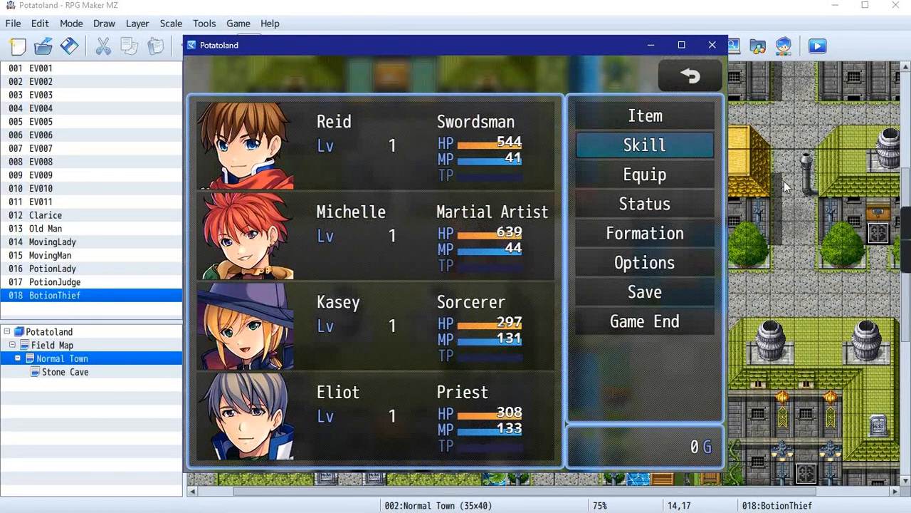
key("Down")
key("Down")
key("Up")
key("Up")
key("Up")
key("Return")
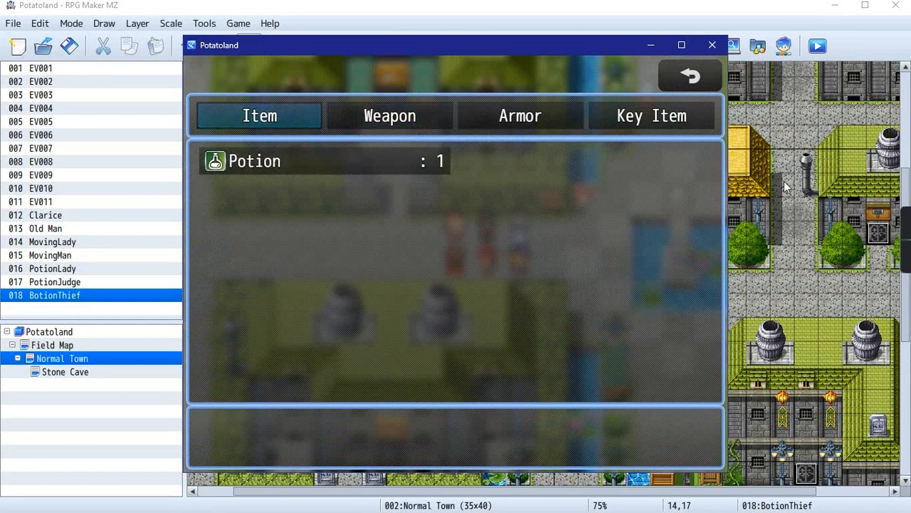
key("Return")
key("Return")
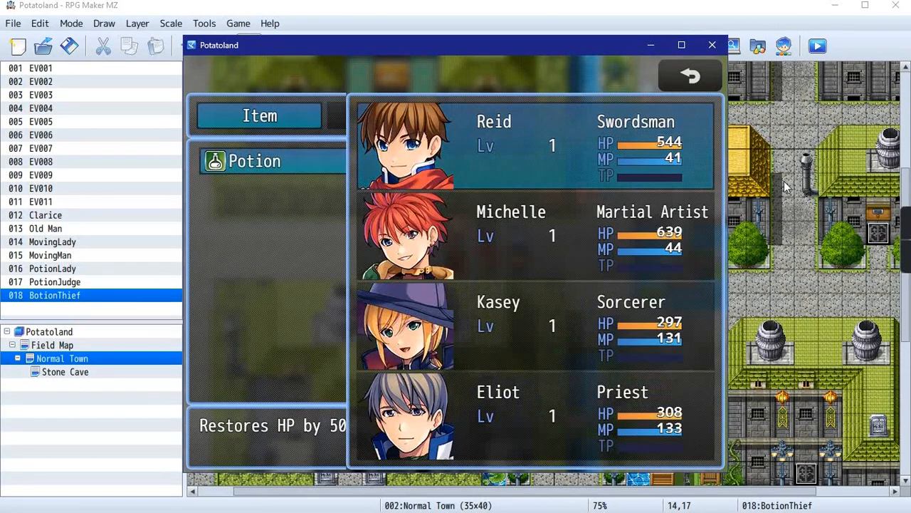
key("Escape")
key("Escape")
key("Escape")
key("Escape")
- Return to the Thief beside the signpost and talk to him while carrying the potion
key("Right")
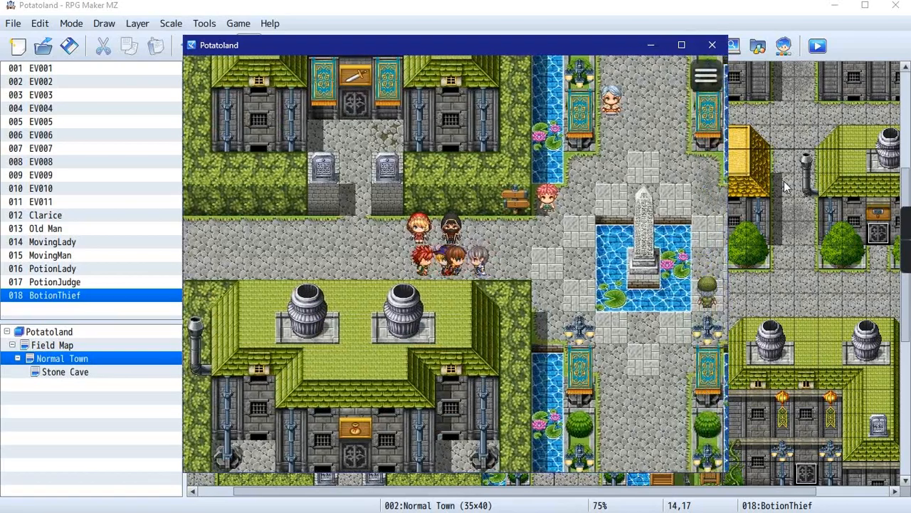
key("Up")
key("Return")
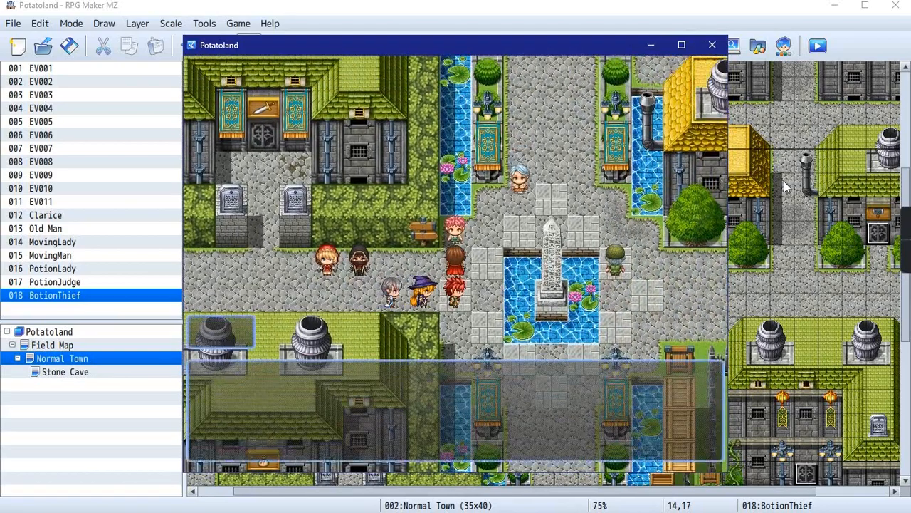
key("Return")
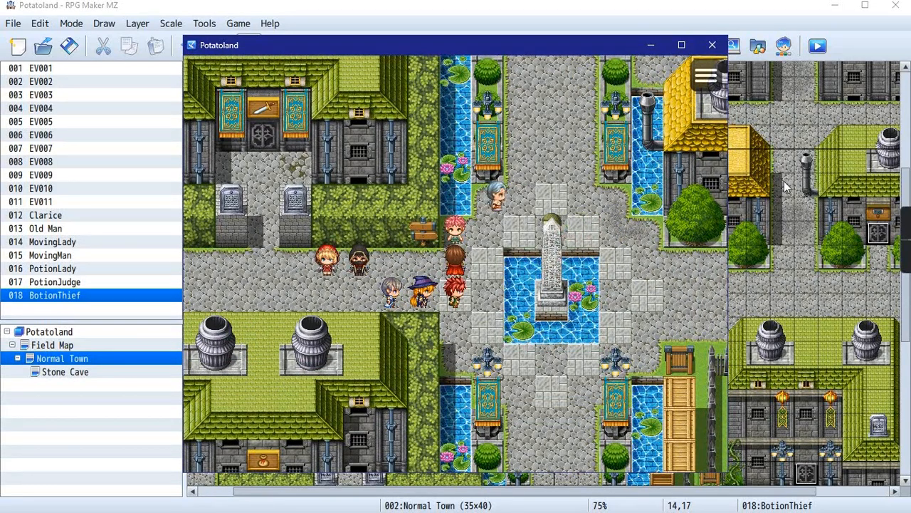
- Recheck the party's item inventory to verify whether the Thief took the potion
key("Escape")
key("Return")
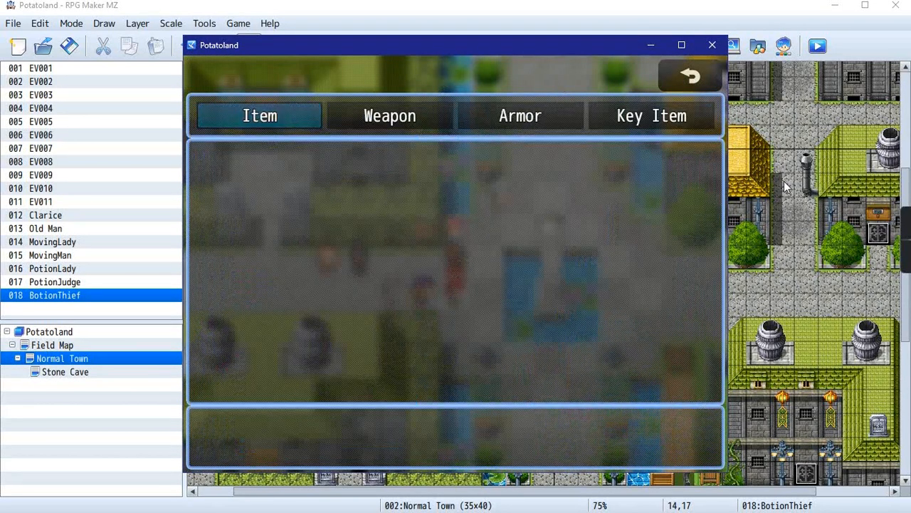
key("Return")
key("Escape")
key("Escape")
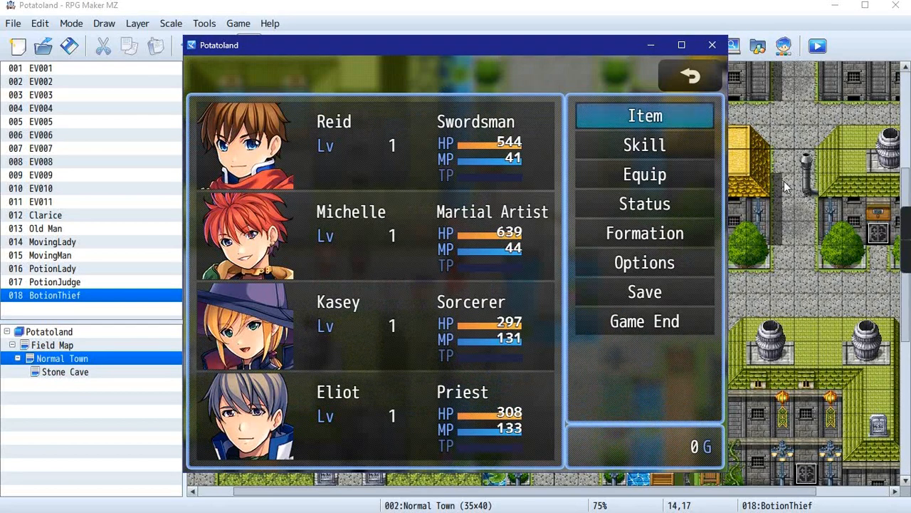
key("Escape")
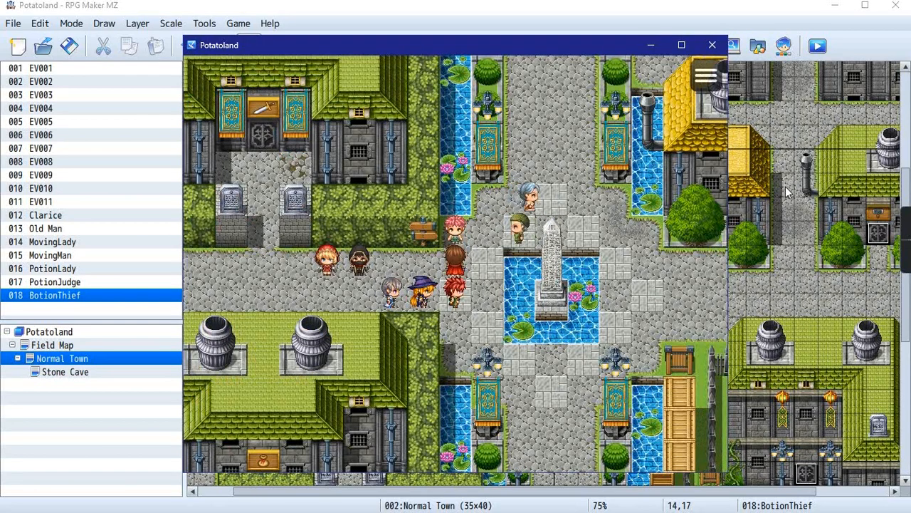
- Walk over to the Old man near the obelisk fountain and talk to him
key("Right")
key("Up")
key("Return")
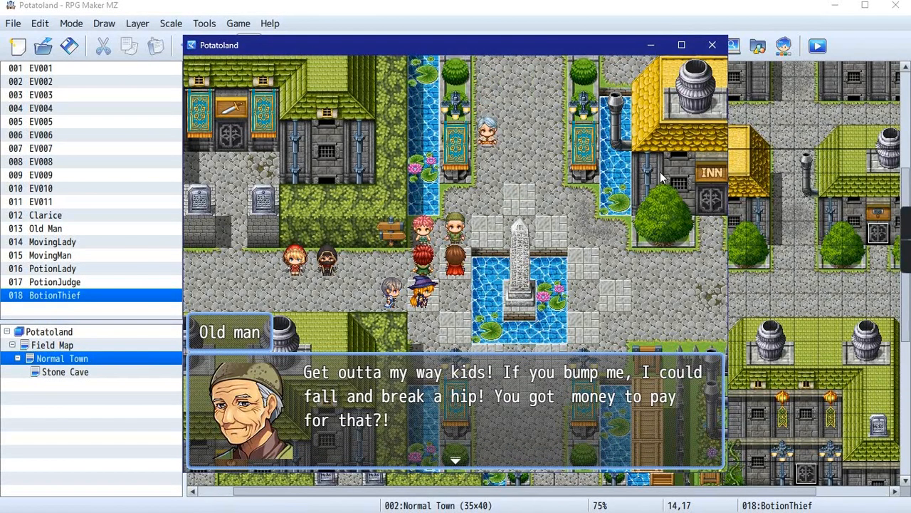
- Close the playtest, decline testing other conditions, and advance the tutorial to its end
left_click(711, 46)
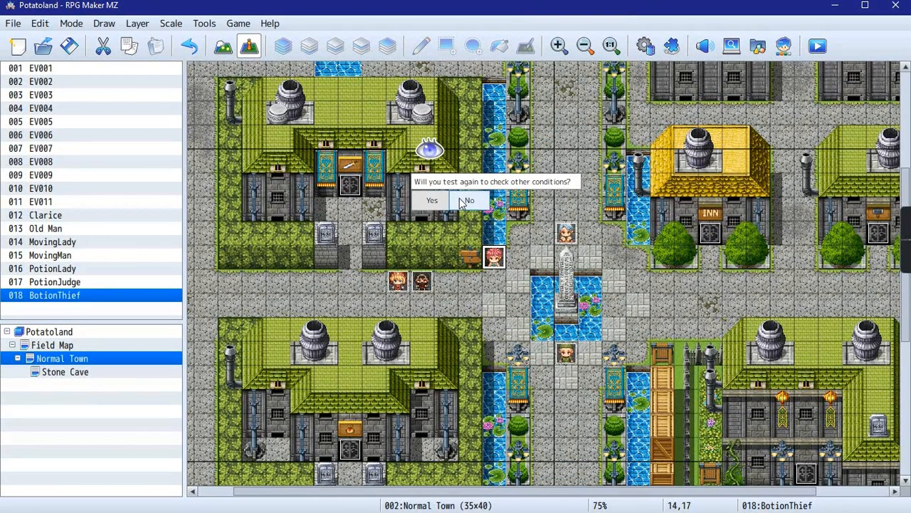
left_click(463, 202)
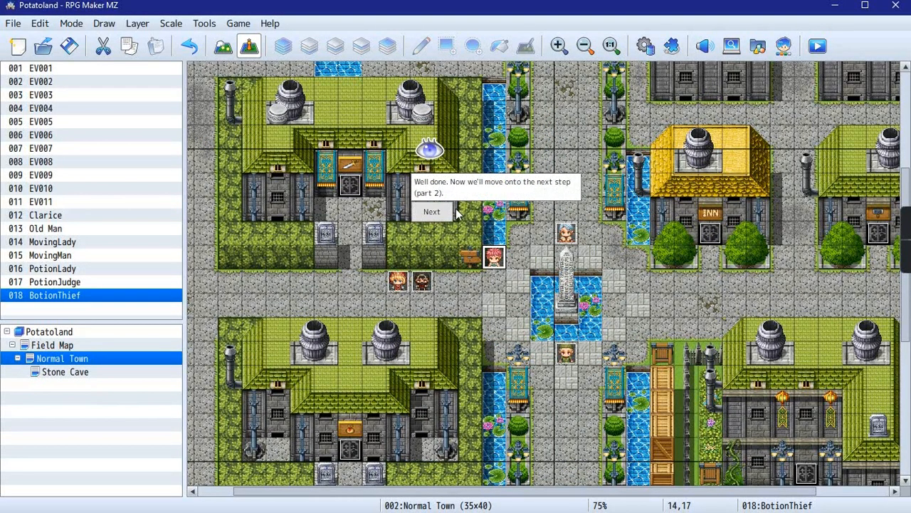
left_click(445, 213)
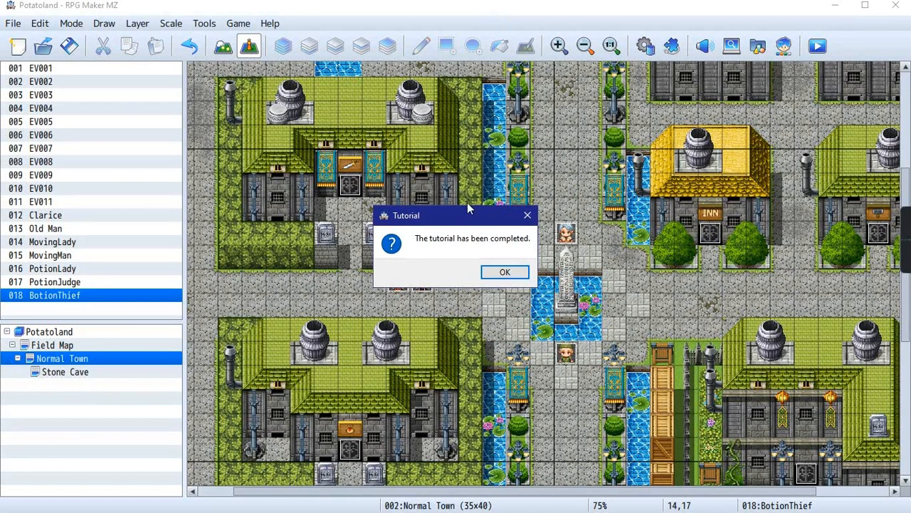
- Dismiss the tutorial completion notice and start the tutorial Step 6: Switches and Conditional Branching Part 2
left_click(505, 275)
scroll(510, 274, "up", 1)
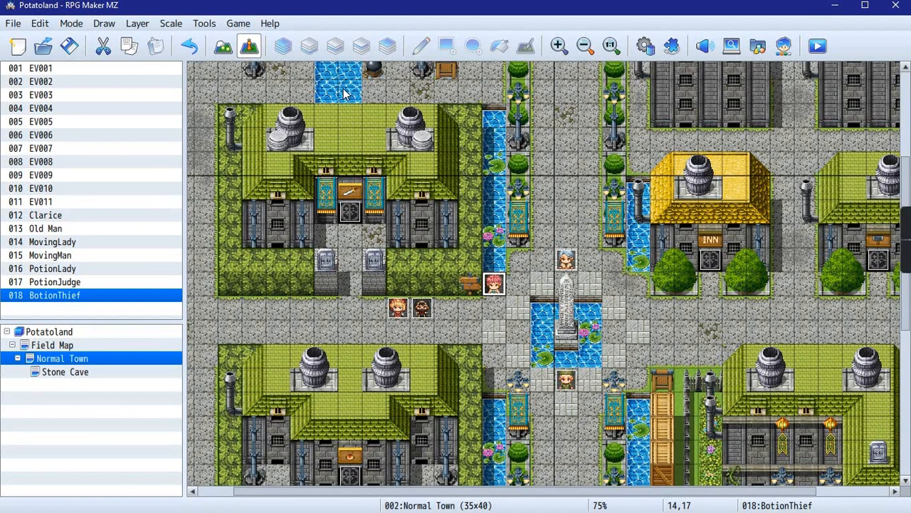
left_click(277, 24)
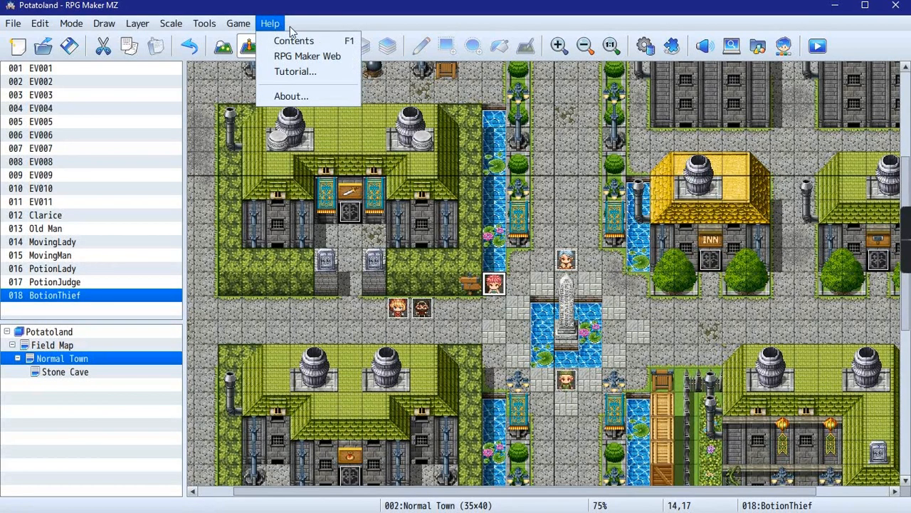
left_click(299, 71)
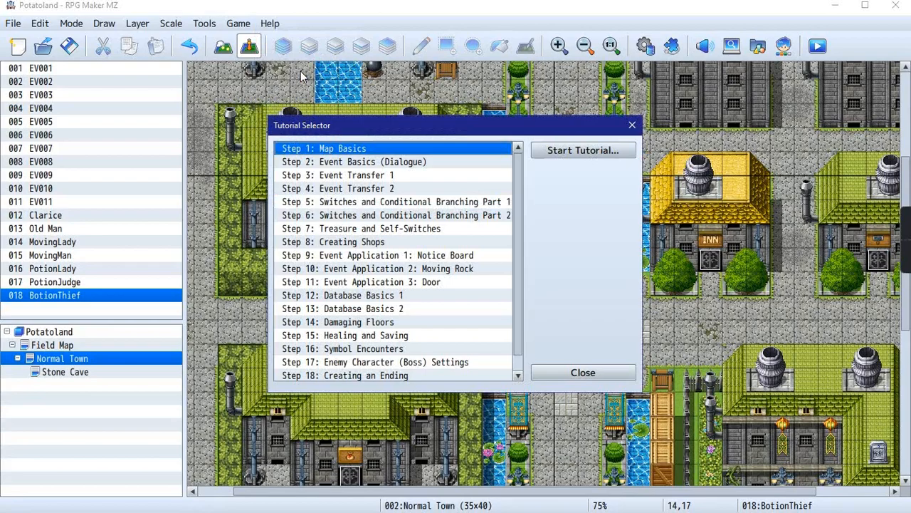
left_click(324, 217)
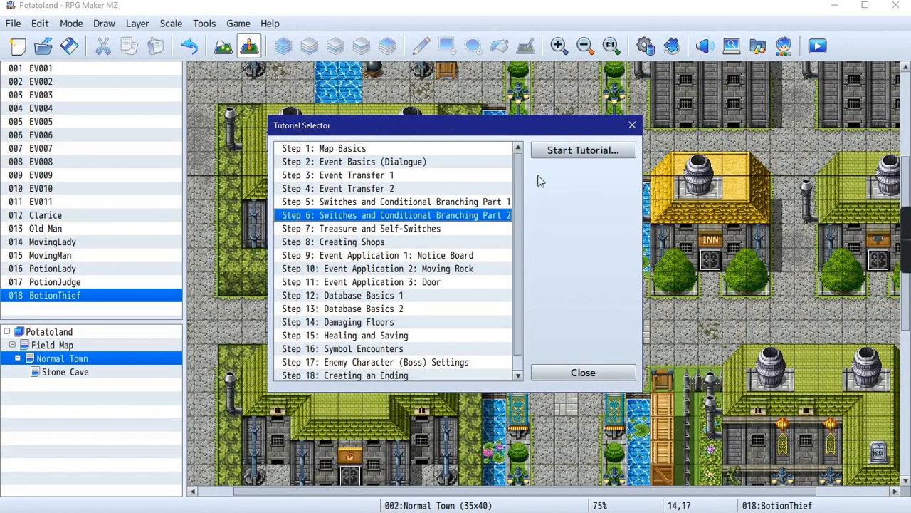
left_click(562, 156)
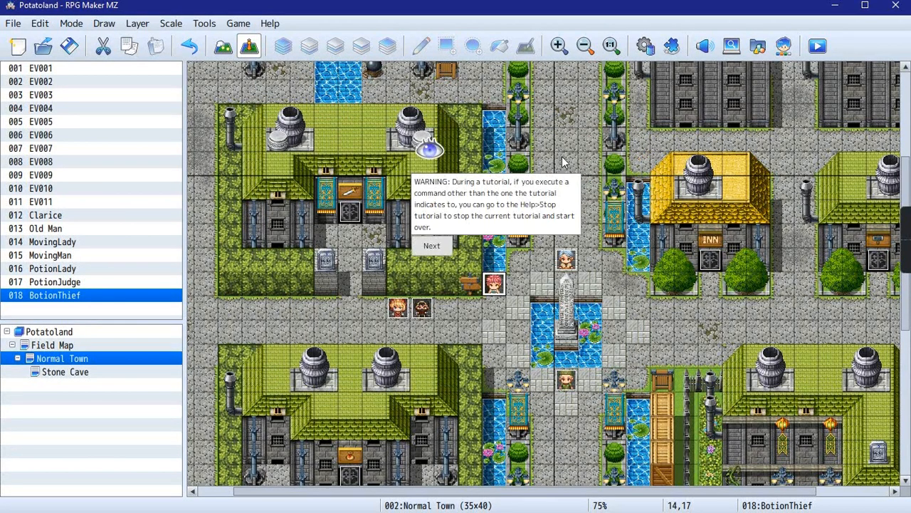
- Load the Step 5 project for the tutorial and advance through the introduction to its first editing instruction
left_click(434, 245)
left_click(369, 148)
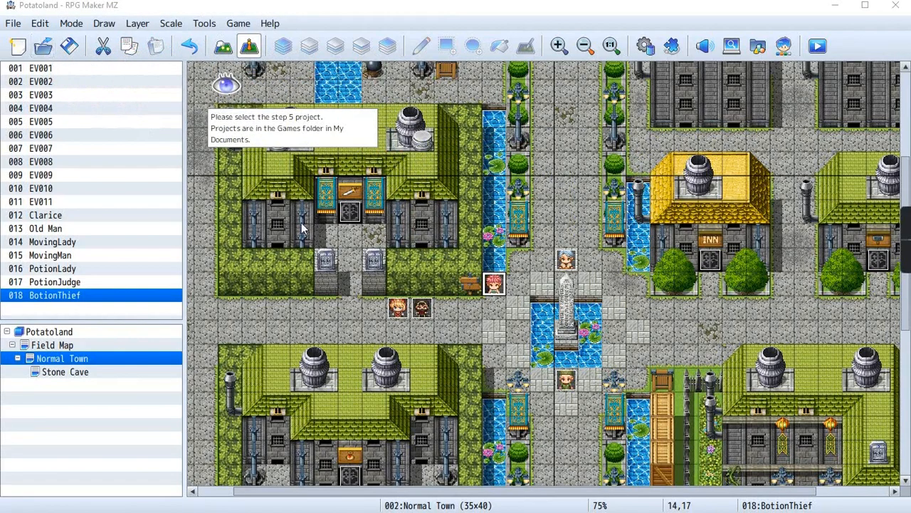
left_click(409, 307)
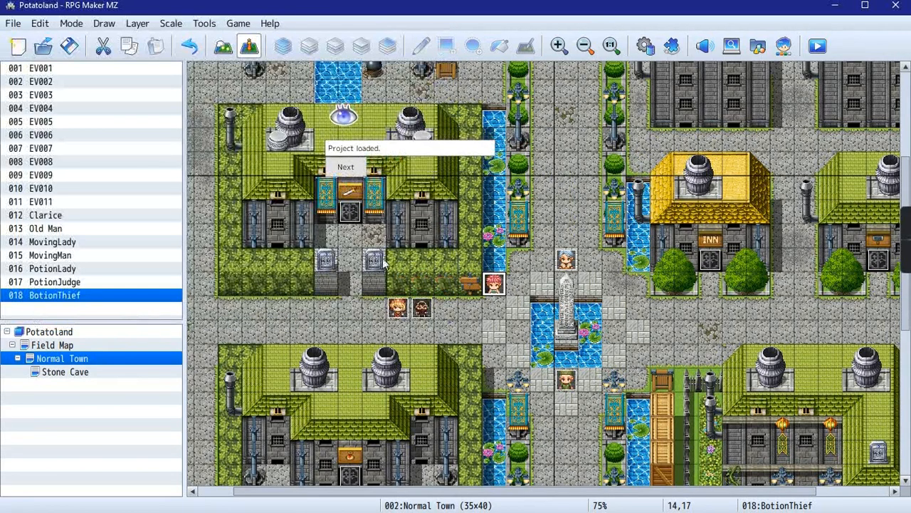
left_click(349, 173)
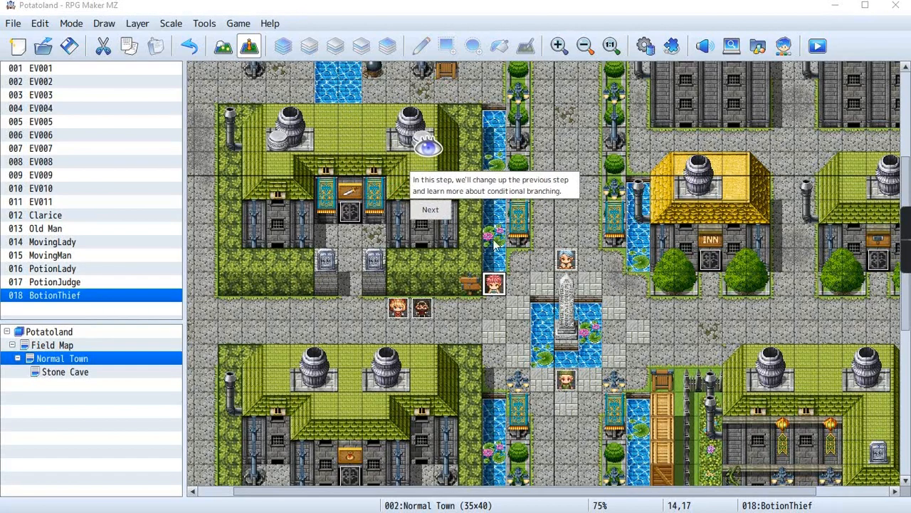
left_click(441, 214)
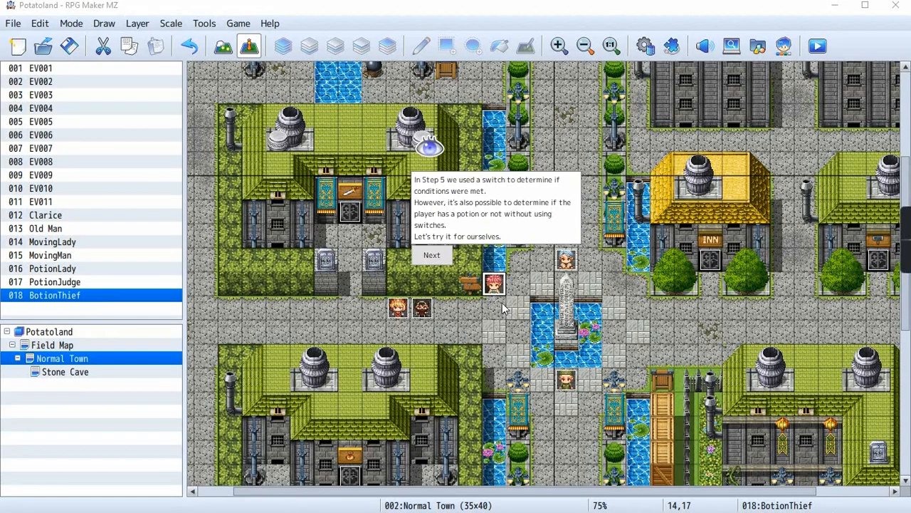
left_click(444, 258)
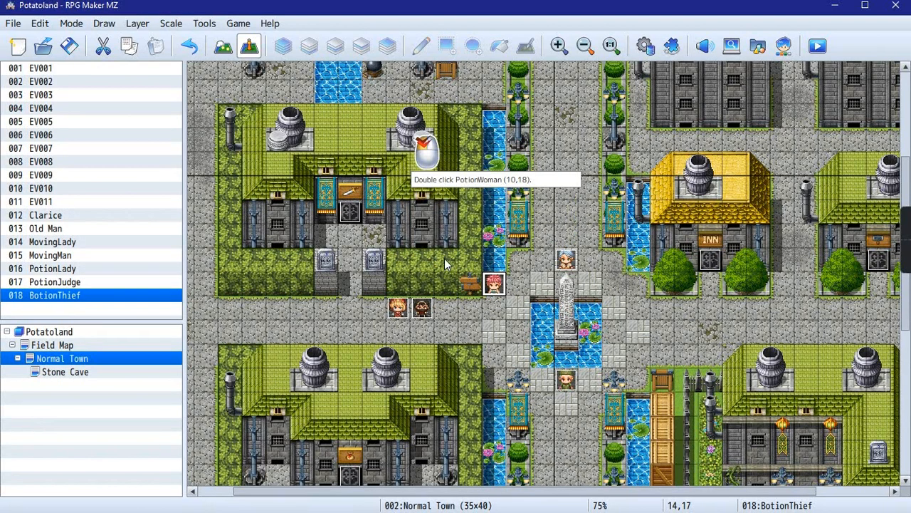
- On page 2 of the PotionLady event, replace the switch condition with the item 0007 Potion and compare both pages
double_click(398, 308)
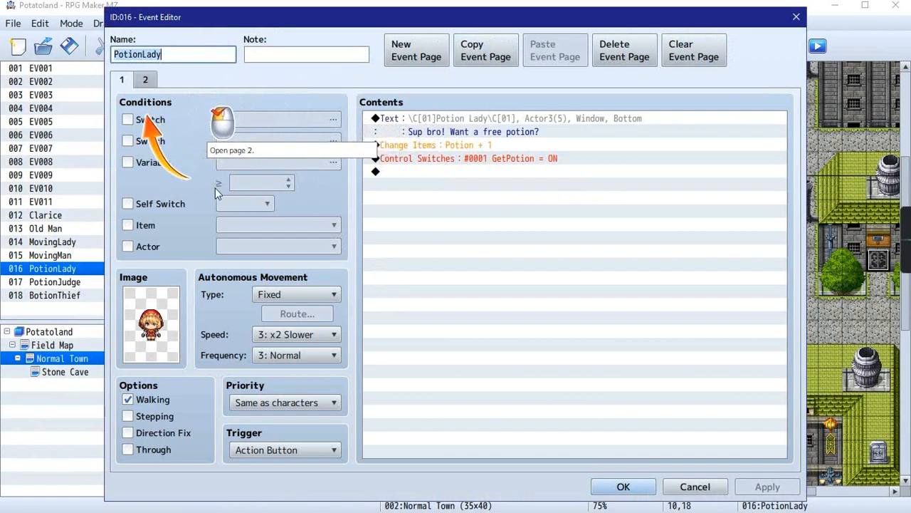
left_click(146, 82)
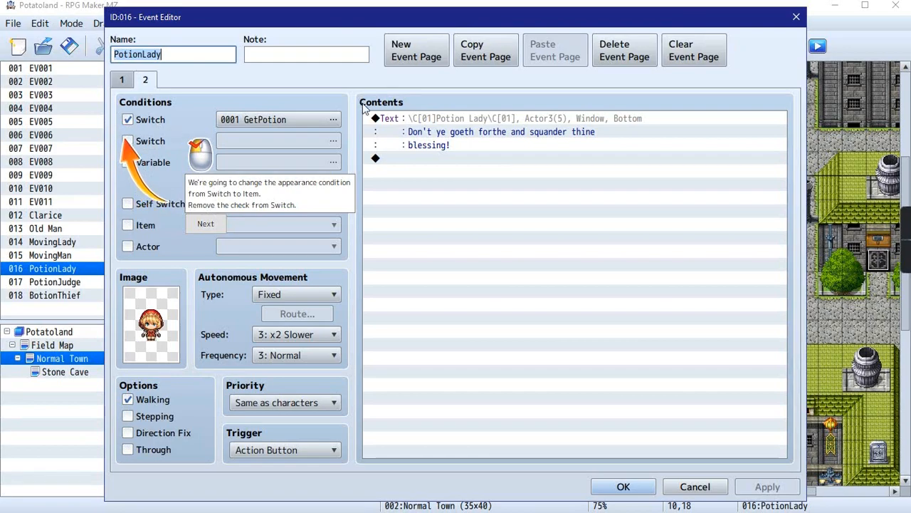
left_click(127, 120)
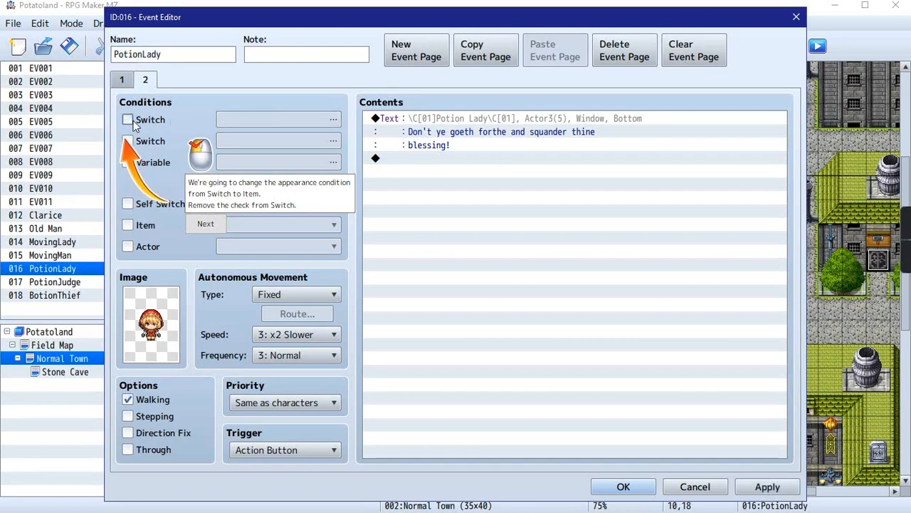
left_click(204, 223)
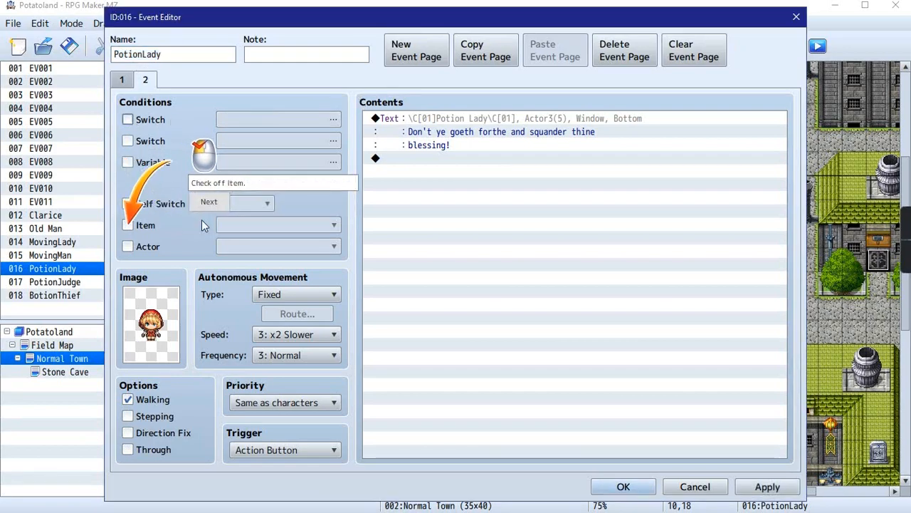
left_click(128, 225)
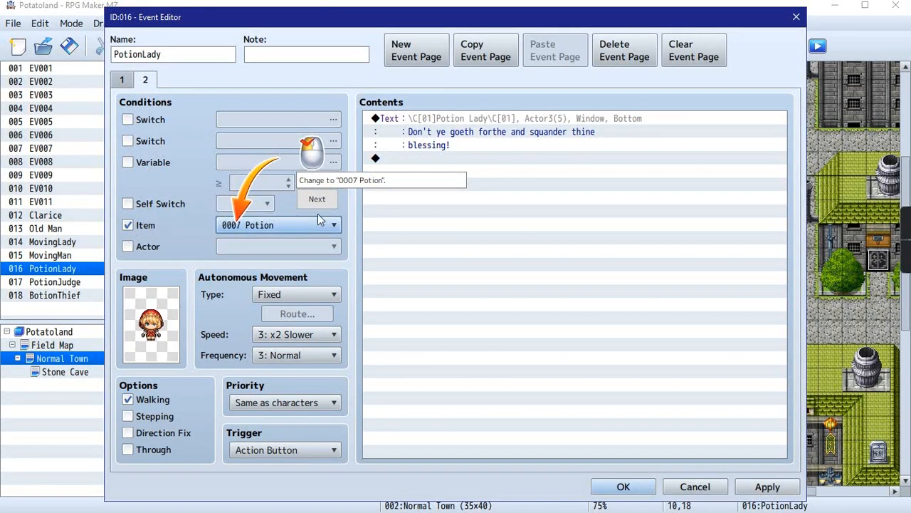
left_click(317, 198)
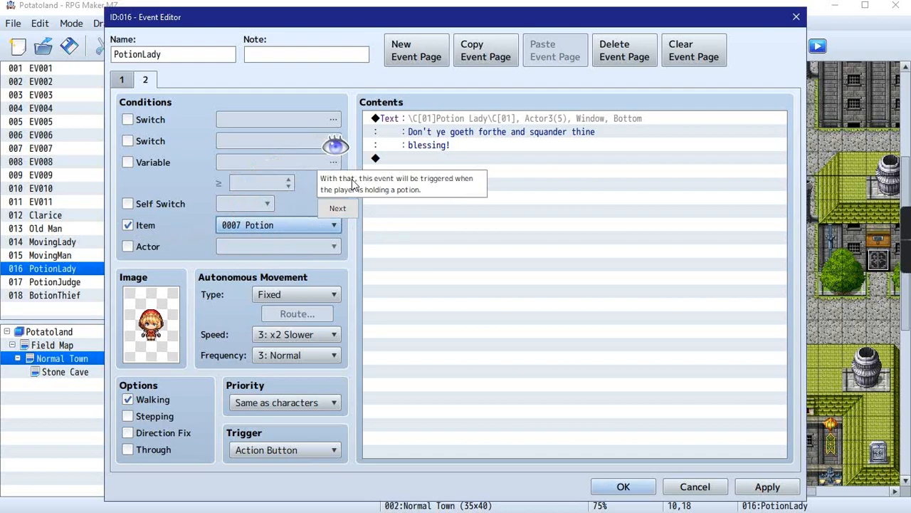
left_click(120, 84)
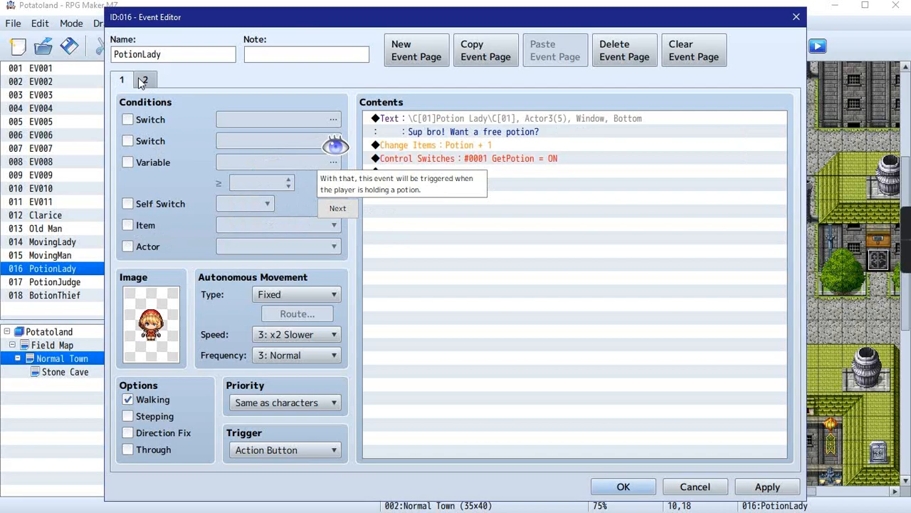
left_click(144, 82)
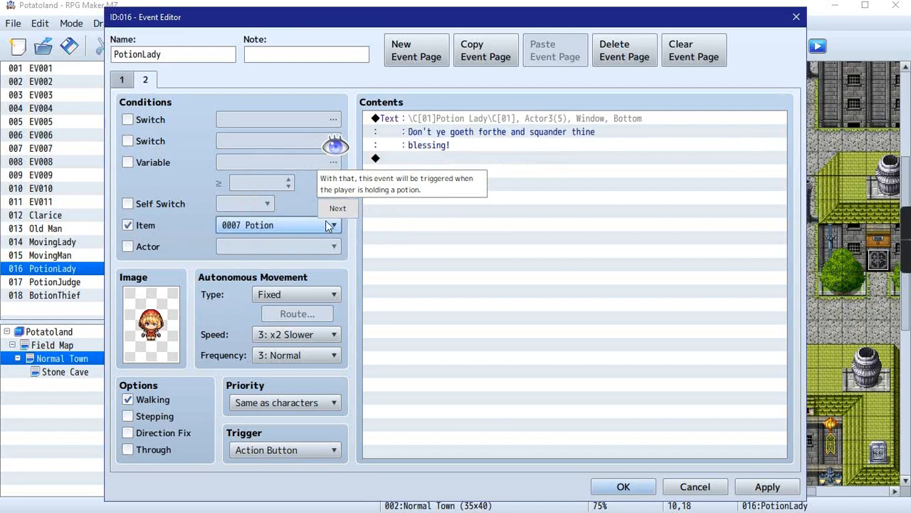
left_click(118, 87)
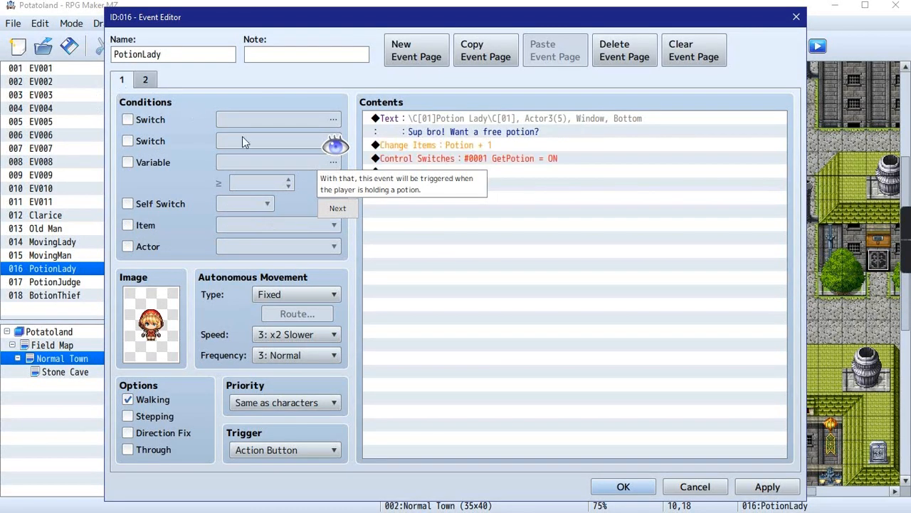
left_click(145, 79)
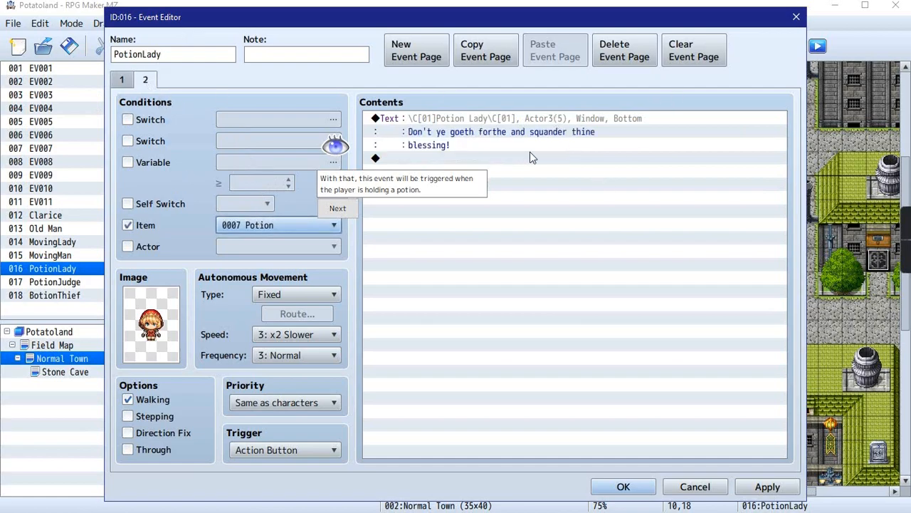
left_click(352, 210)
- Delete the Control Switches command from page 1 of the PotionLady event and save the event
left_click(121, 80)
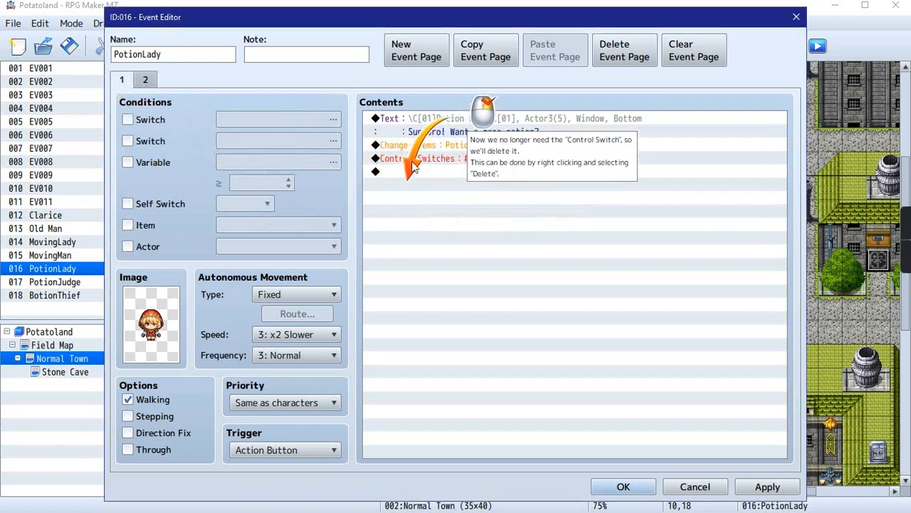
left_click(434, 158)
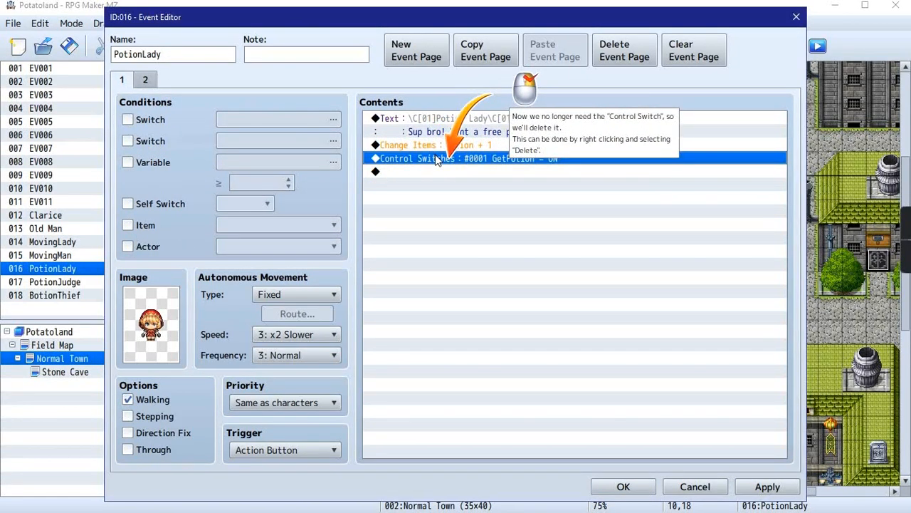
right_click(437, 150)
right_click(408, 173)
right_click(410, 157)
right_click(409, 158)
left_click(476, 254)
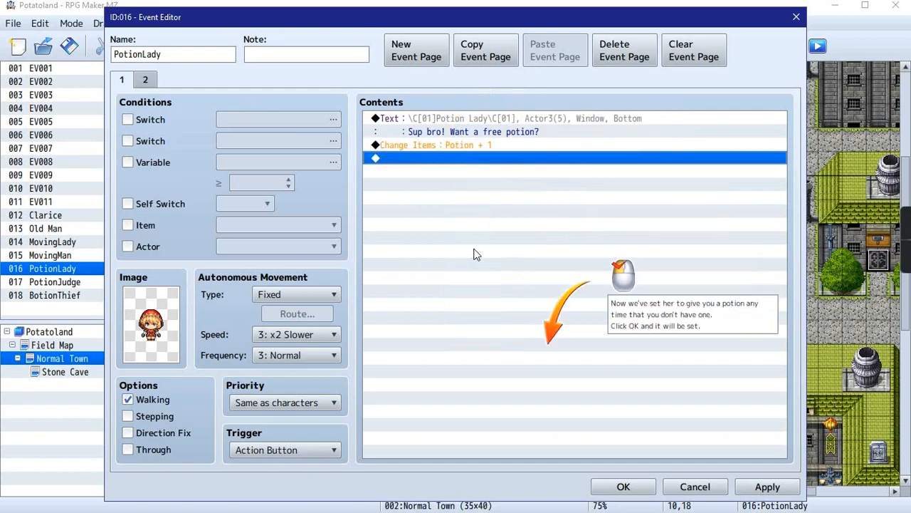
left_click(624, 486)
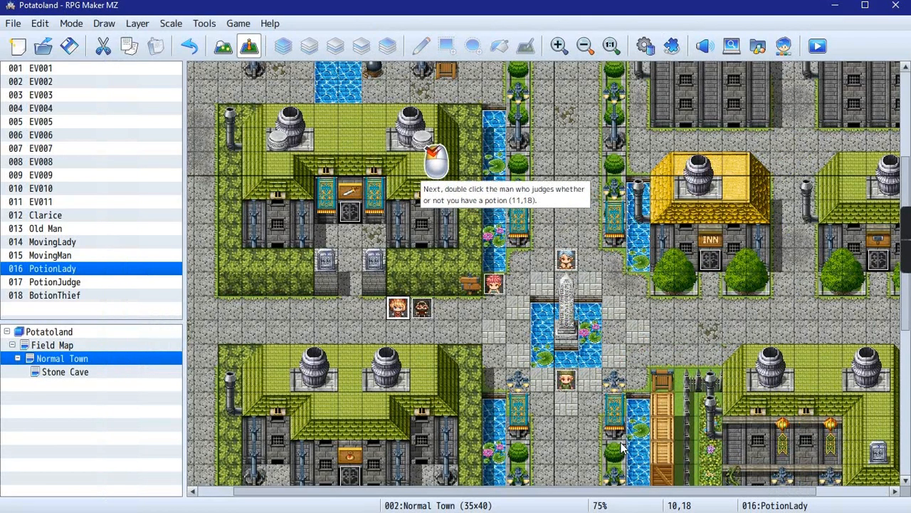
- Edit the PotionJudge event's conditional branch so it checks whether the party has the item 0007 Potion
left_click(422, 308)
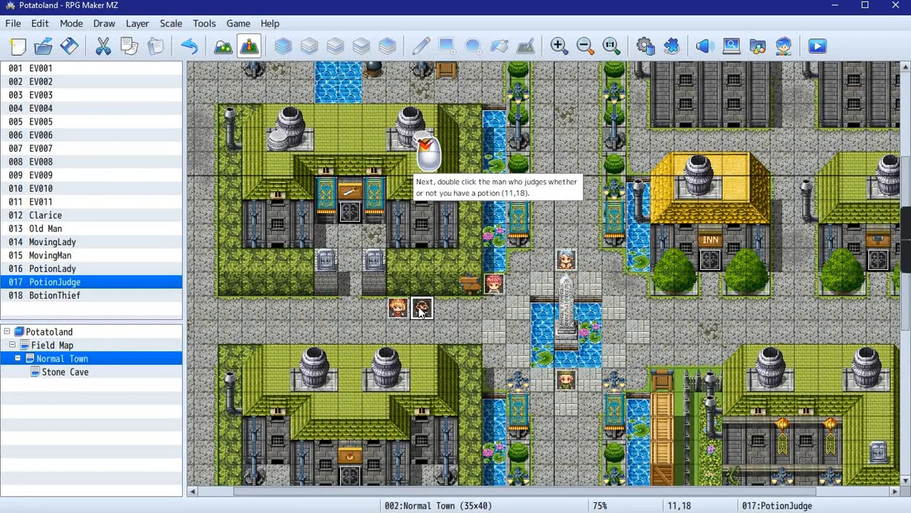
double_click(420, 314)
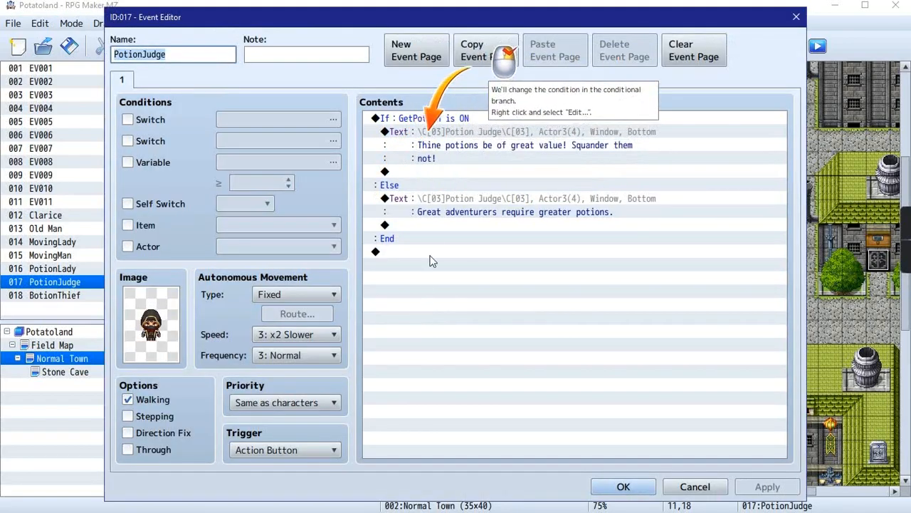
right_click(463, 114)
left_click(440, 120)
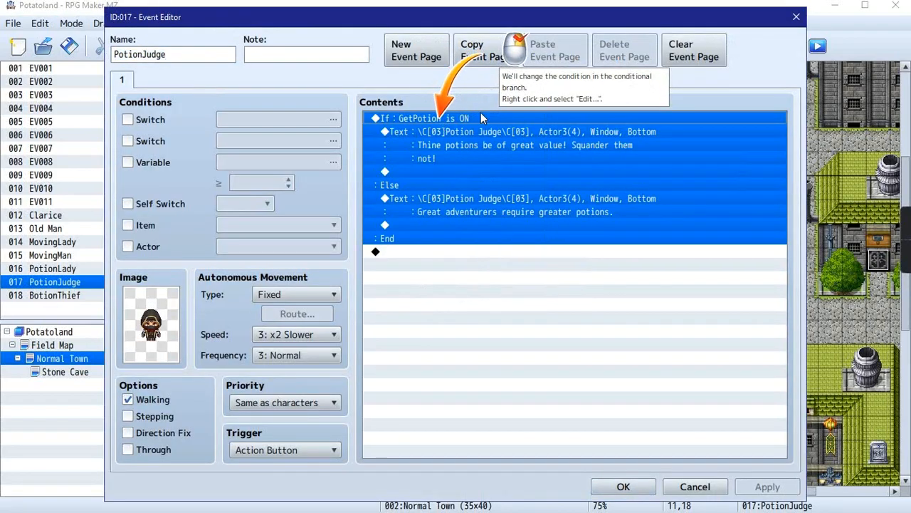
right_click(486, 119)
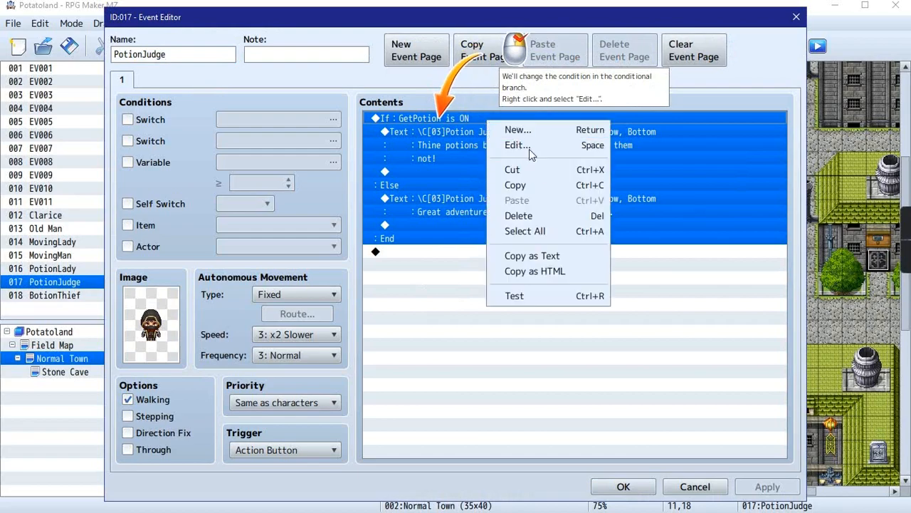
left_click(529, 146)
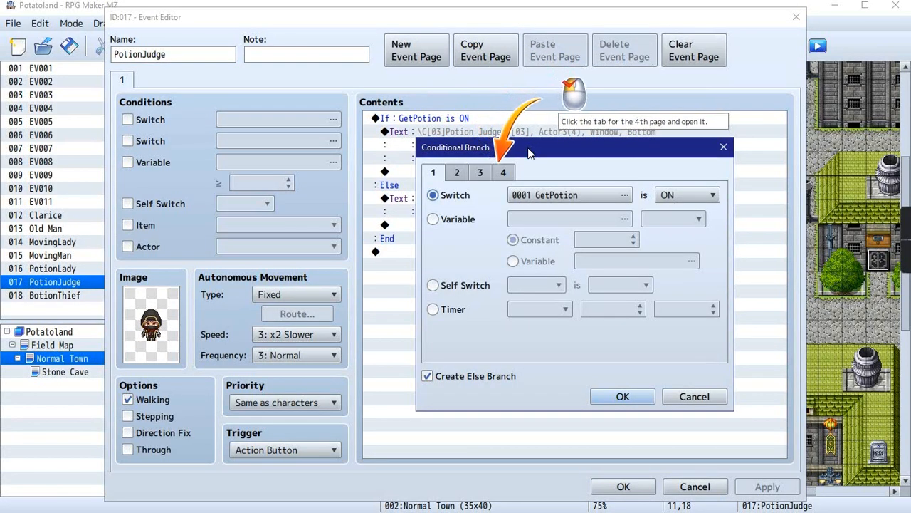
left_click(503, 172)
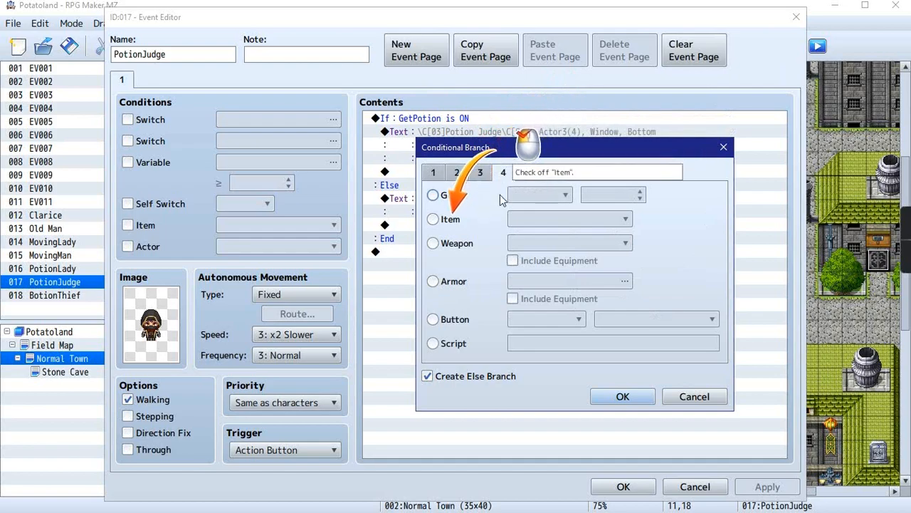
left_click(433, 219)
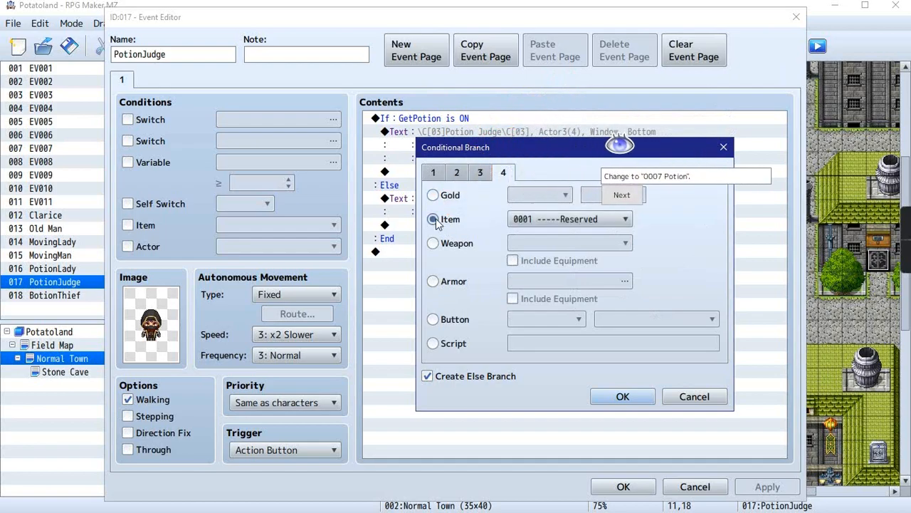
left_click(562, 219)
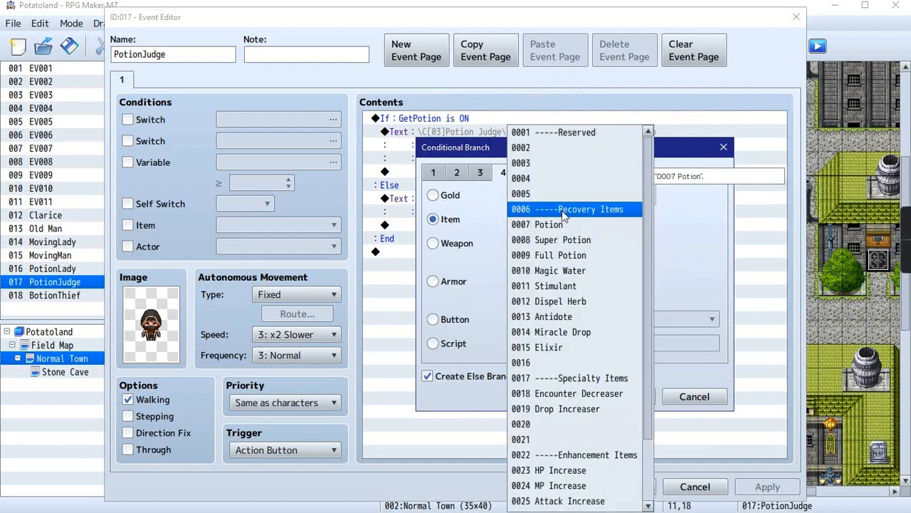
left_click(556, 224)
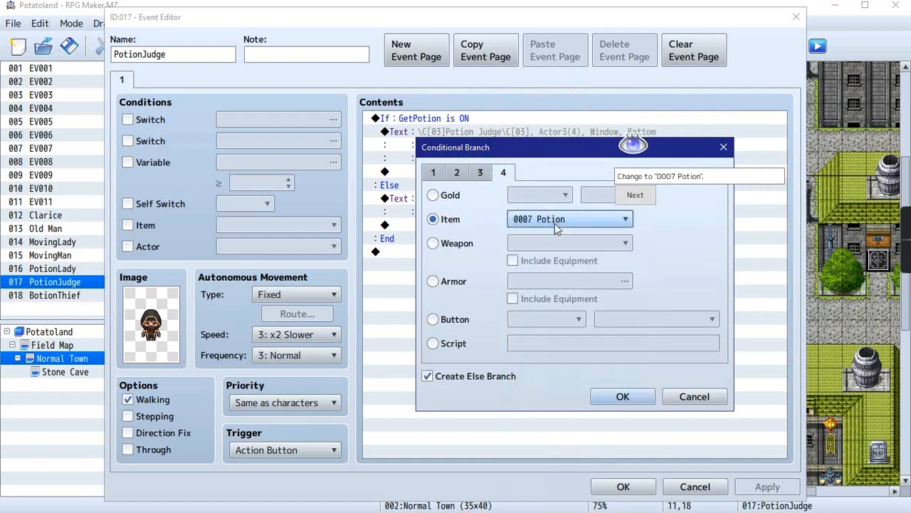
left_click(617, 398)
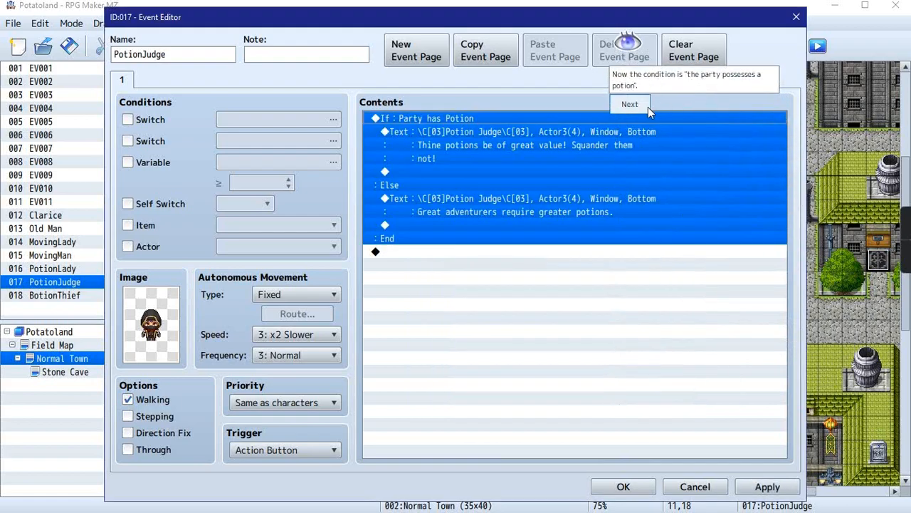
left_click(630, 105)
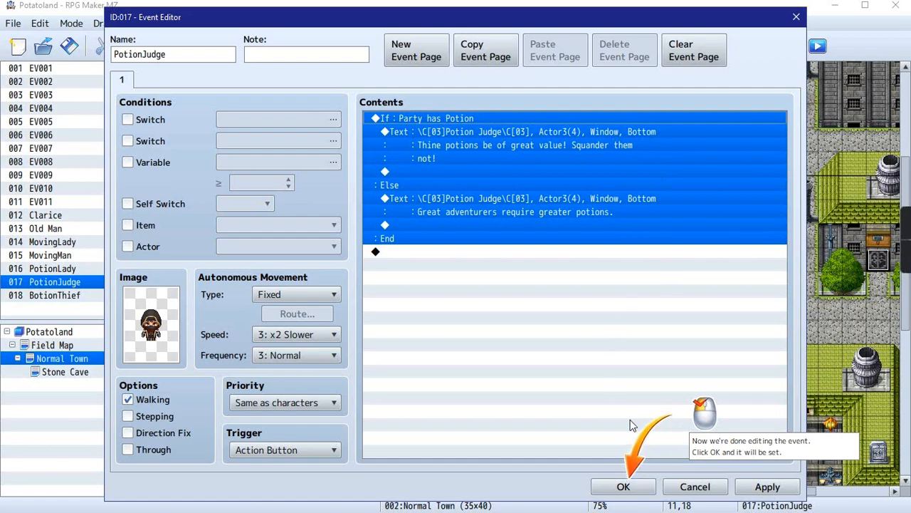
- Confirm the PotionJudge event changes, save the project, and start a new game in a playtest
left_click(623, 489)
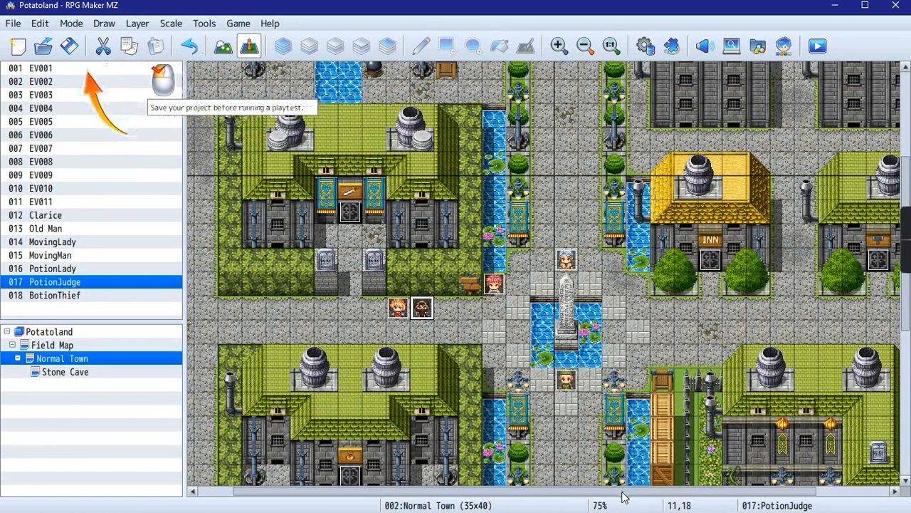
left_click(69, 47)
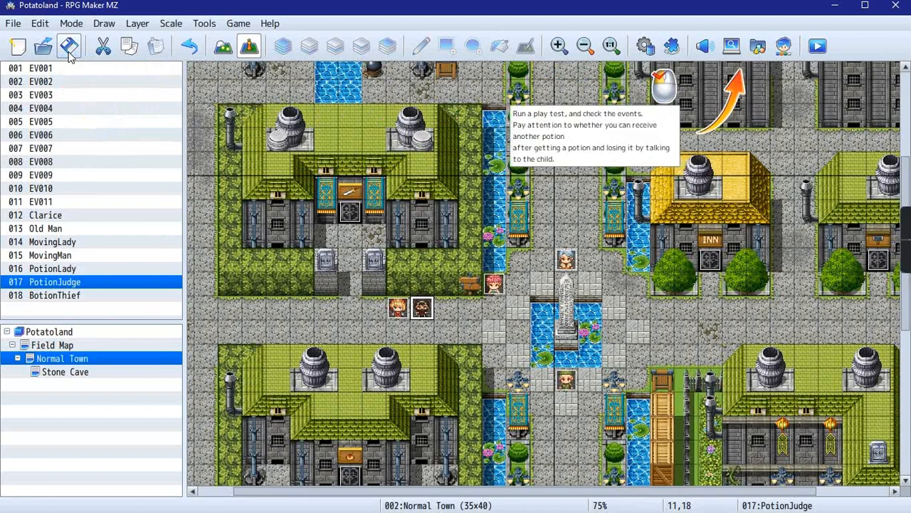
left_click(818, 46)
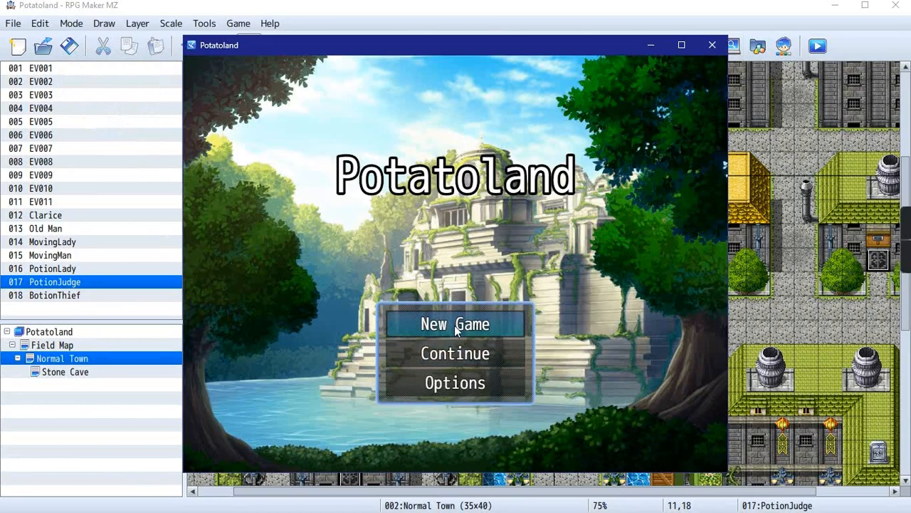
left_click(456, 326)
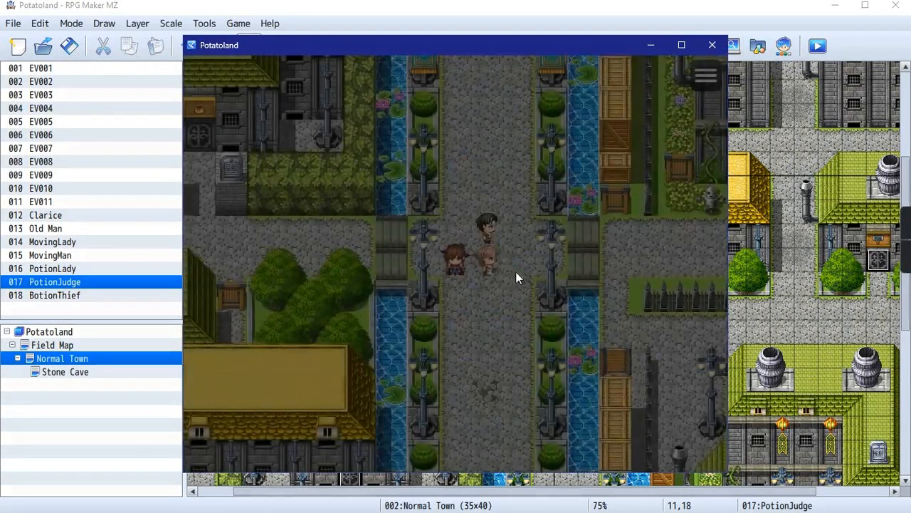
- Talk to the Thief child without a potion and check the party's item inventory
left_click(448, 172)
left_click(450, 163)
left_click(414, 192)
left_click(430, 186)
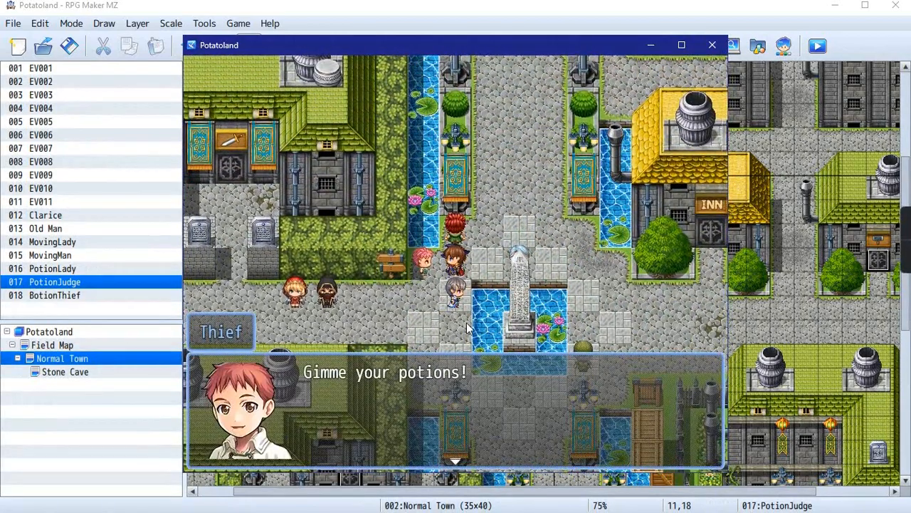
left_click(466, 328)
right_click(349, 139)
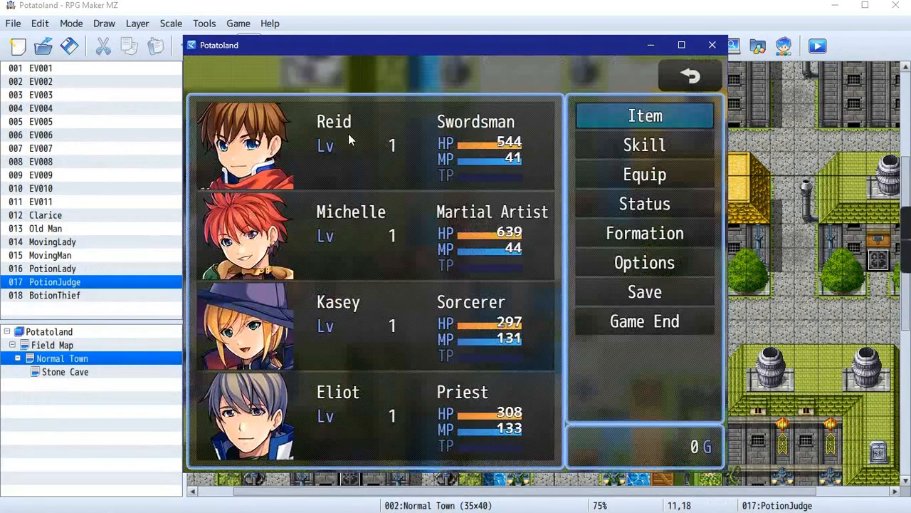
left_click(648, 120)
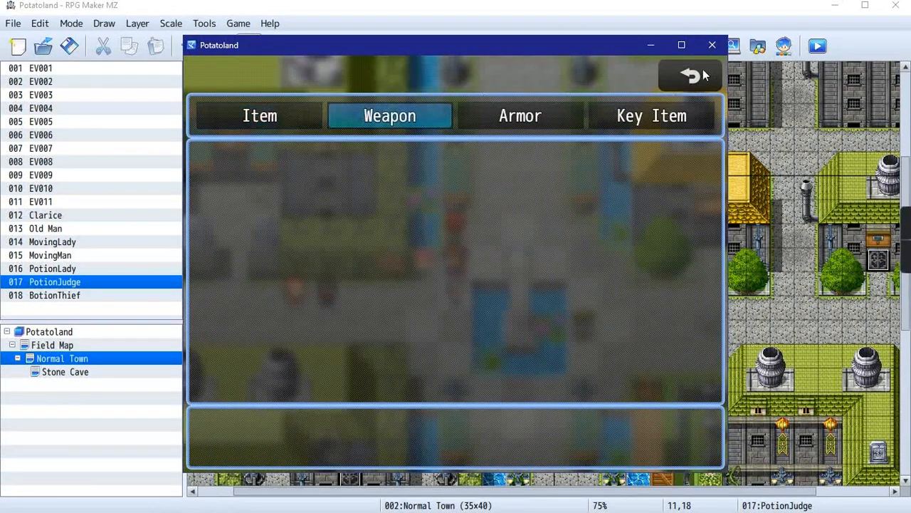
left_click(701, 76)
left_click(694, 75)
- Compare the Potion Judge's dialogue before and after receiving a free potion from the Potion Lady
left_click(449, 286)
left_click(426, 232)
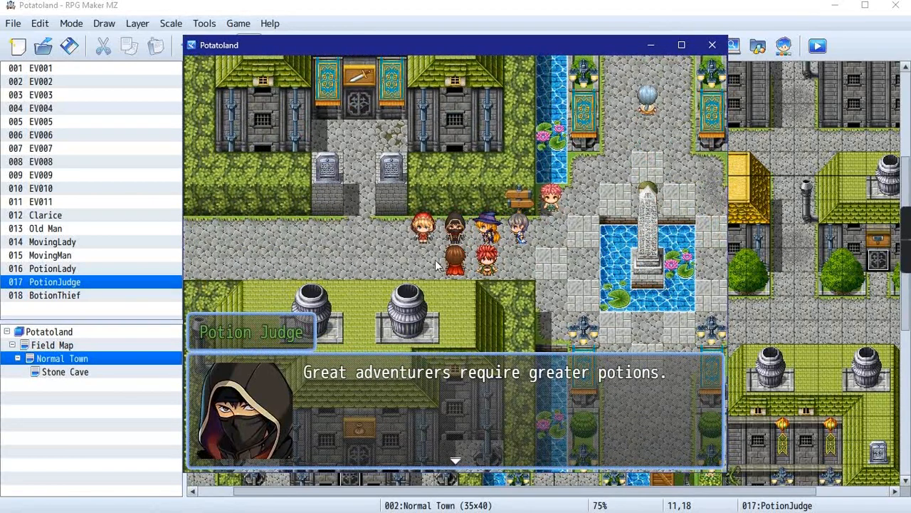
left_click(440, 265)
left_click(428, 233)
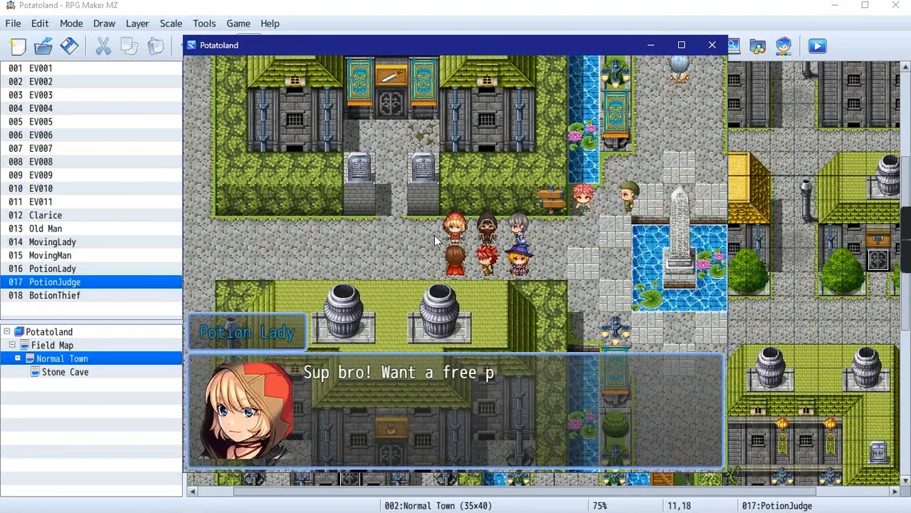
left_click(478, 404)
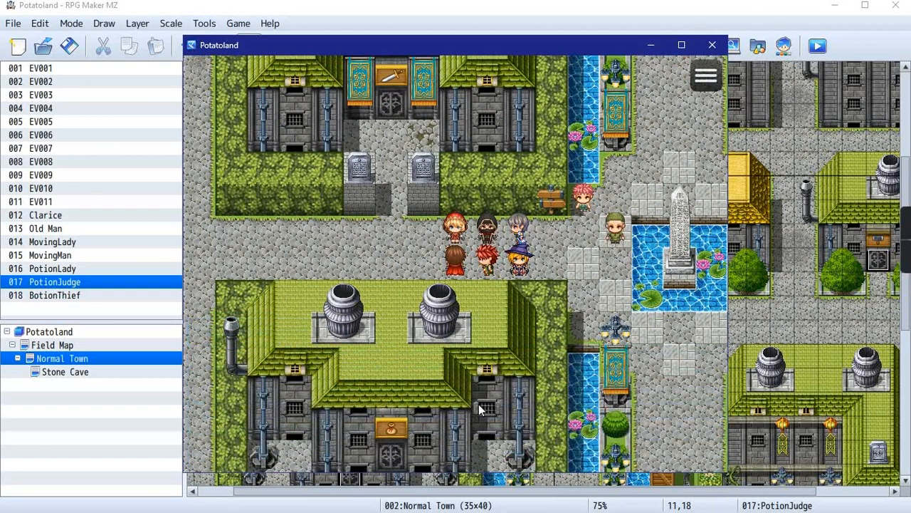
left_click(495, 245)
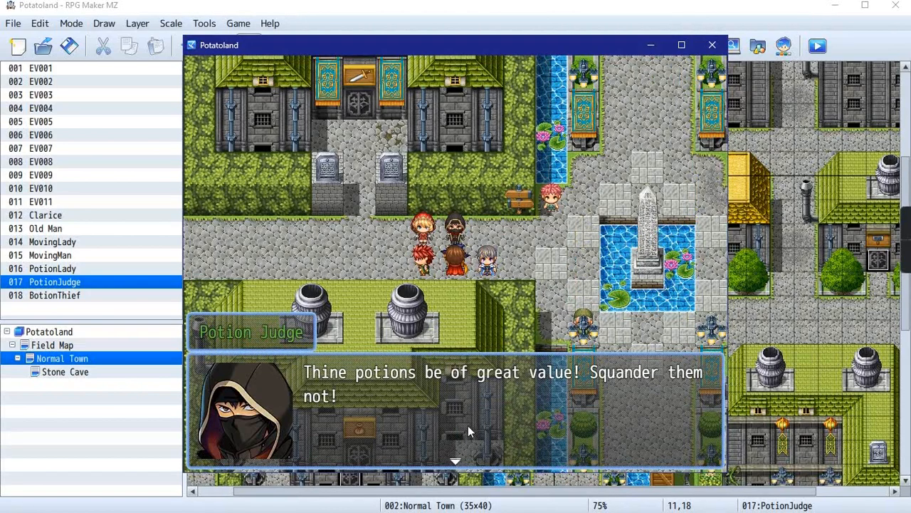
left_click(476, 414)
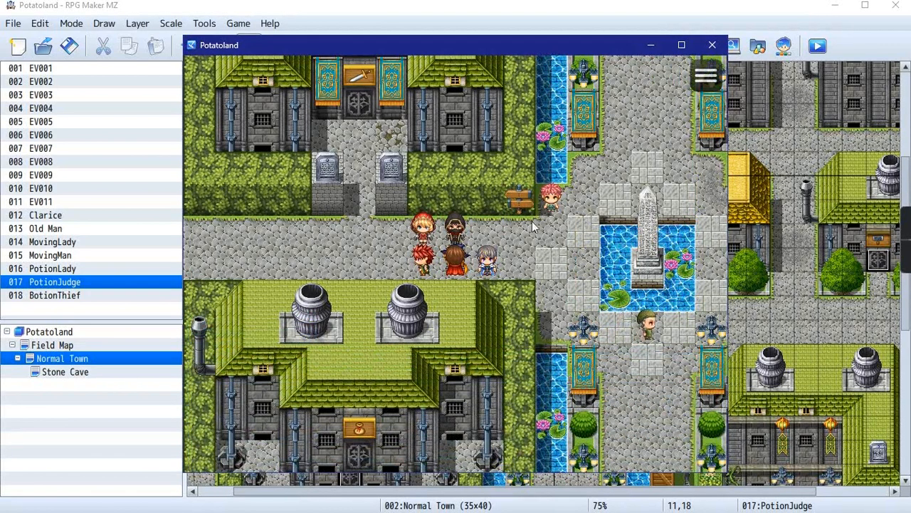
- Talk to the Thief child while carrying the potion, and return to the Potion Lady for another one
left_click(549, 208)
left_click(477, 308)
left_click(357, 268)
left_click(412, 248)
left_click(411, 248)
left_click(394, 256)
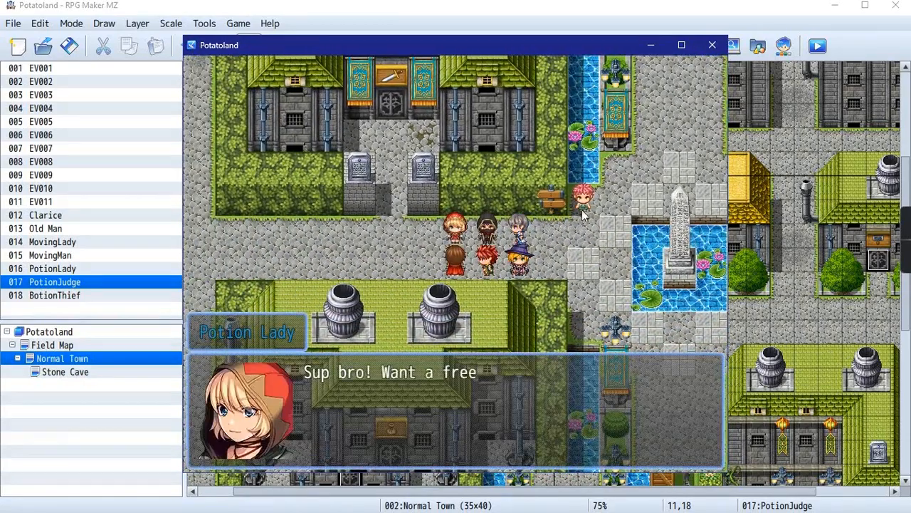
- Check the Item category of the party's inventory for the newly received potion and return to the town
left_click(587, 214)
left_click(554, 262)
left_click(704, 74)
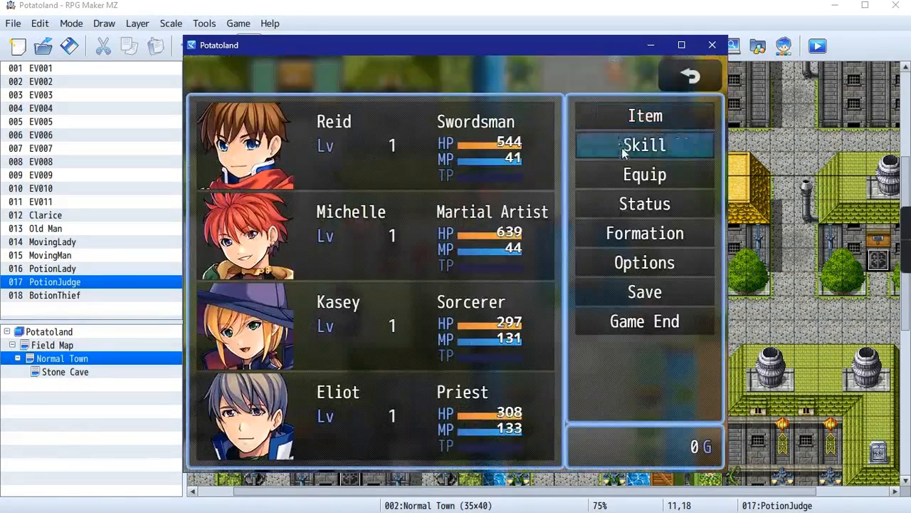
left_click(641, 116)
left_click(290, 126)
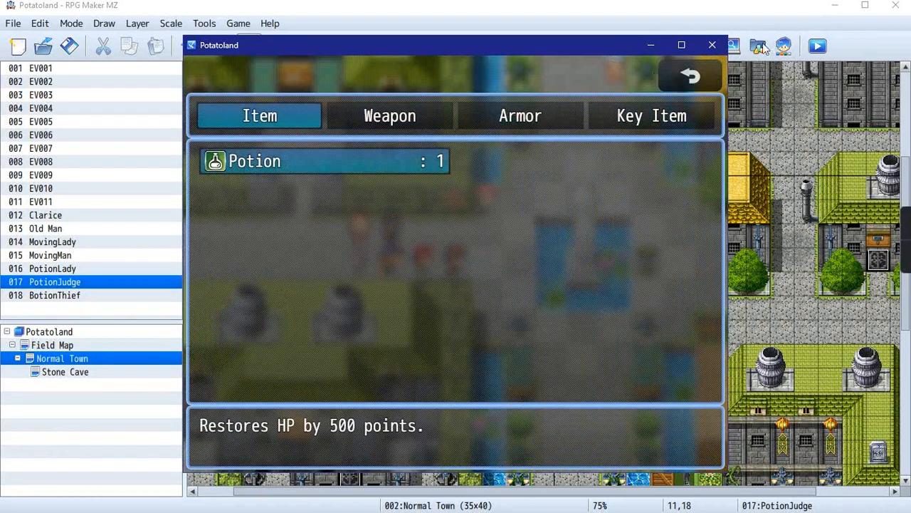
left_click(690, 77)
left_click(690, 76)
left_click(698, 79)
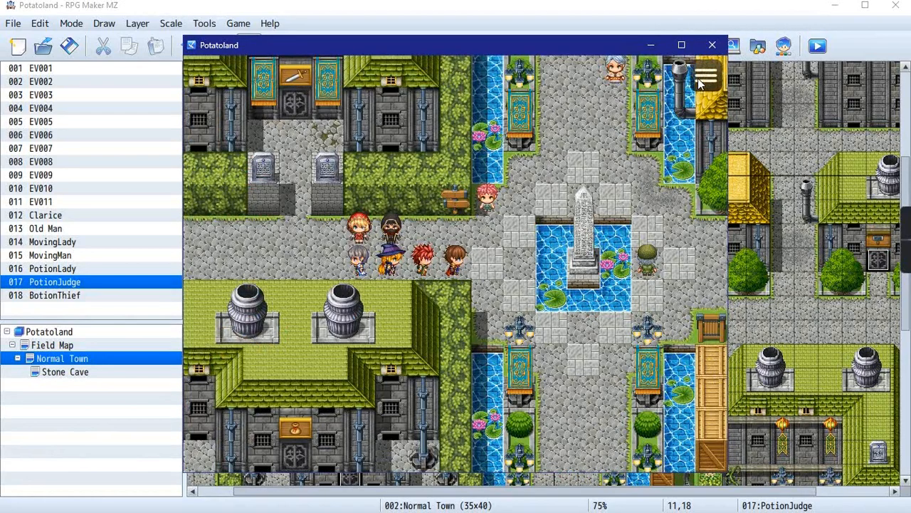
- Walk back to the Thief child, end the playtest, and advance through the tutorial's closing explanations
left_click(547, 242)
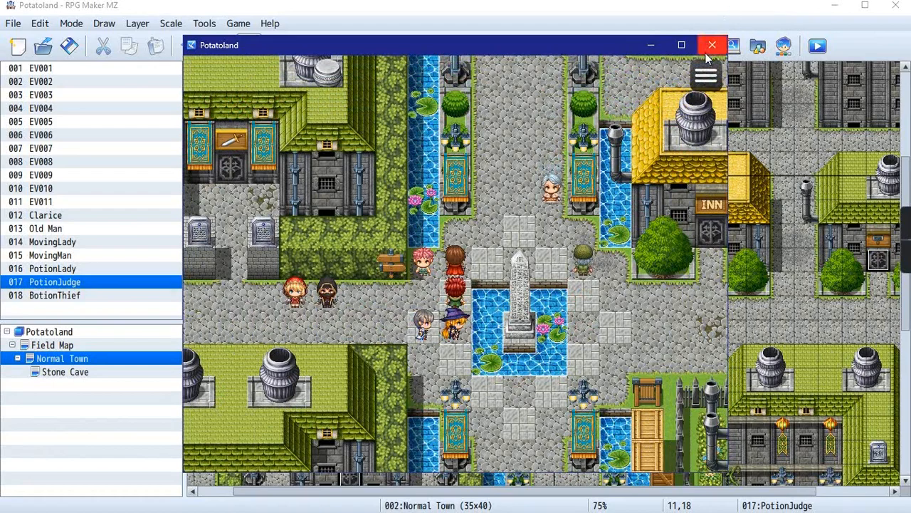
left_click(708, 47)
left_click(427, 215)
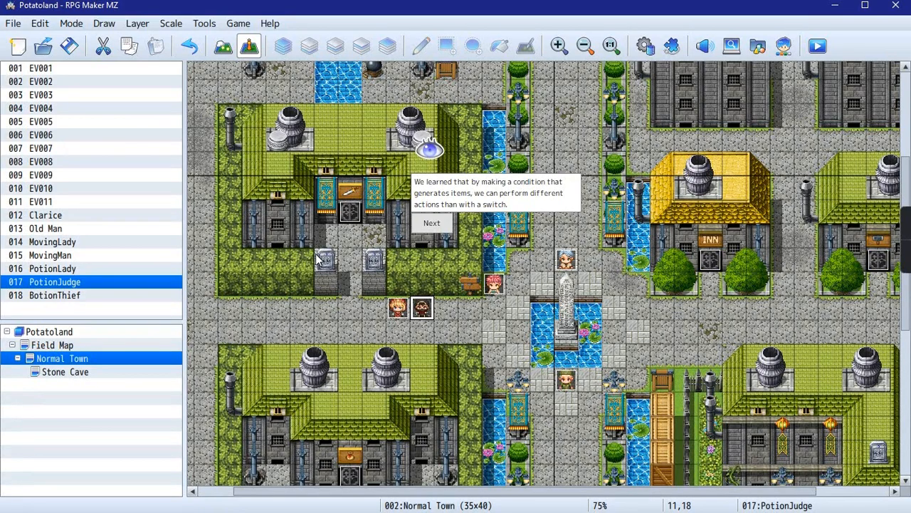
left_click(432, 223)
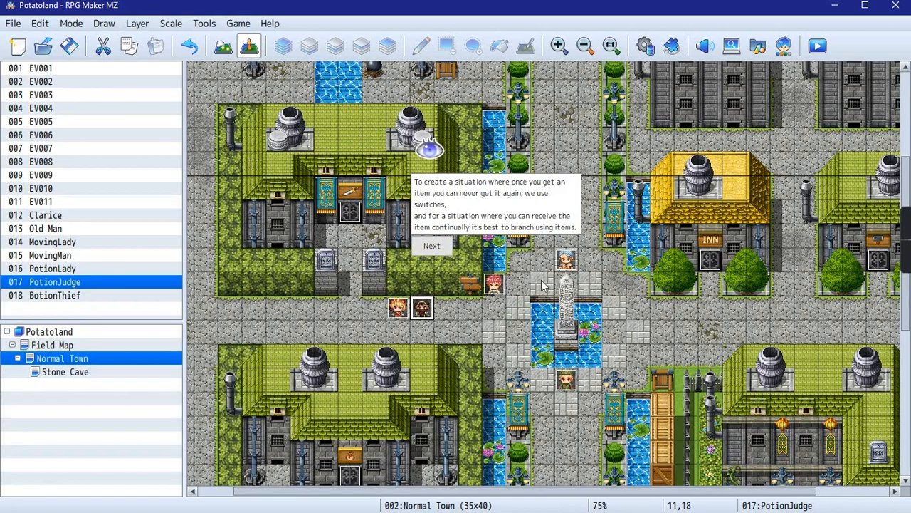
left_click(430, 245)
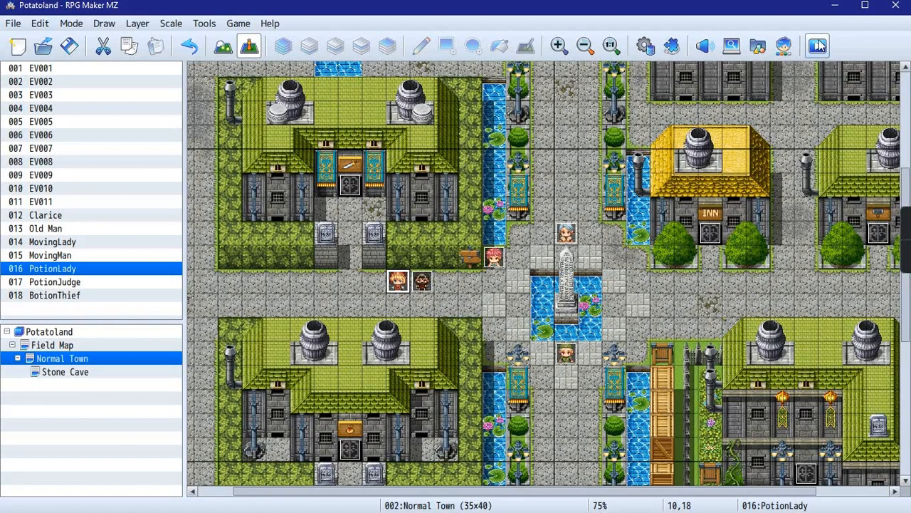
- Browse the list of available tutorials, including Step 7: Treasure and Self-Switches, and close it without starting one
left_click(271, 23)
left_click(285, 72)
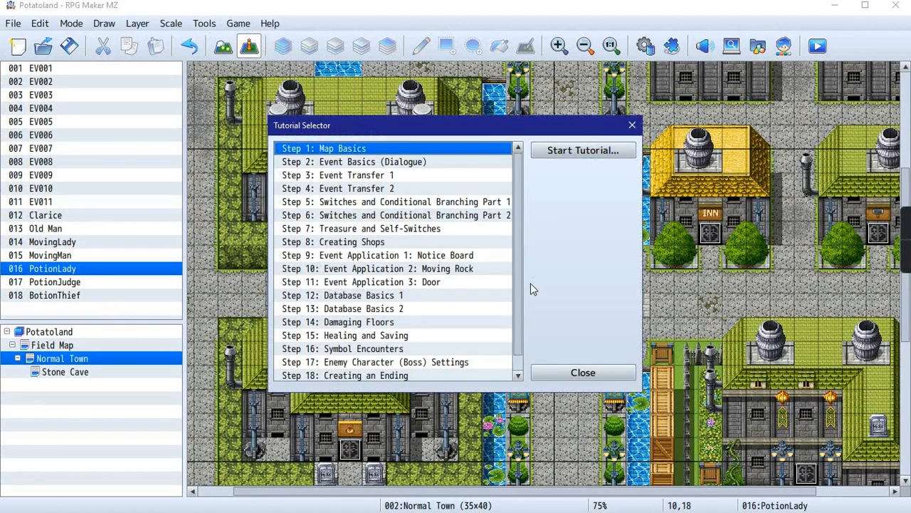
left_click(352, 216)
left_click(387, 228)
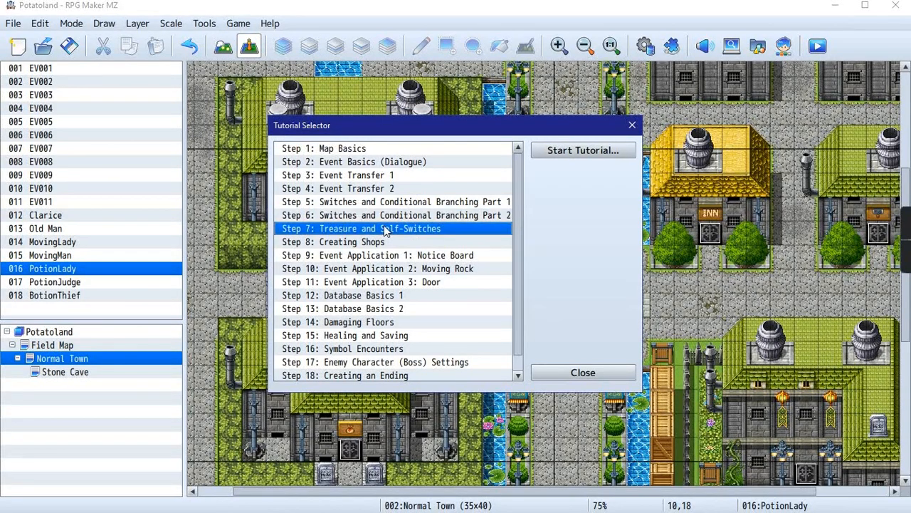
left_click(387, 243)
left_click(382, 229)
left_click(365, 216)
left_click(361, 150)
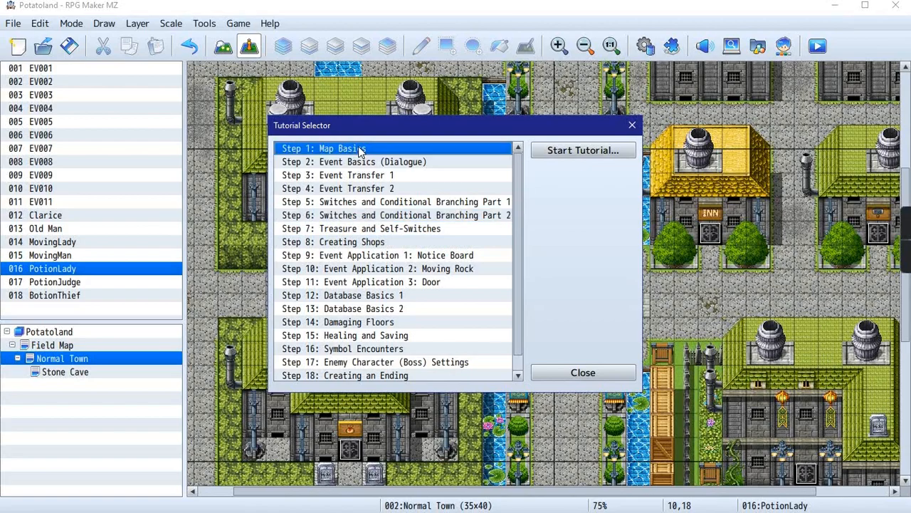
left_click(350, 162)
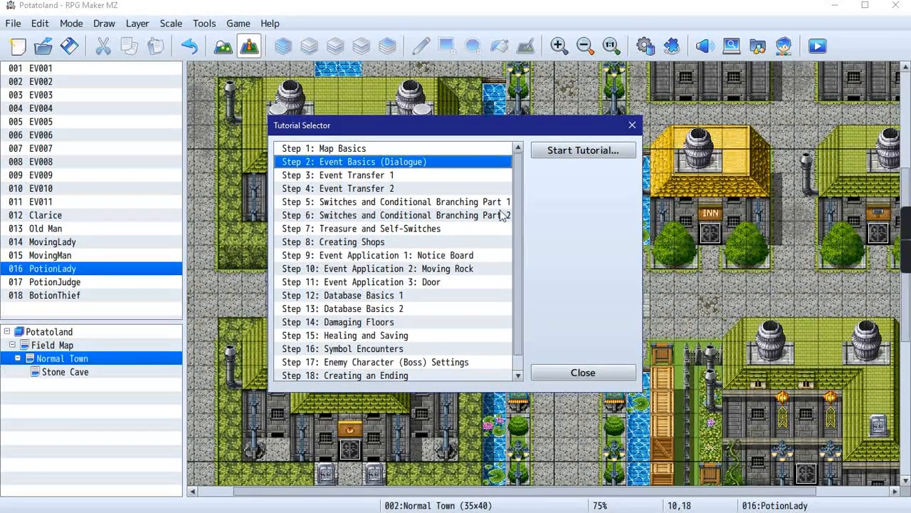
left_click(574, 373)
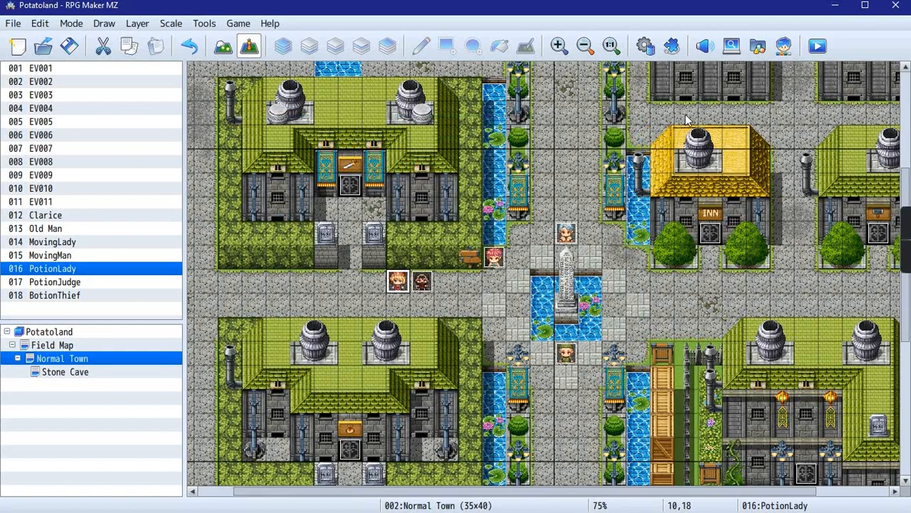
left_click(518, 328)
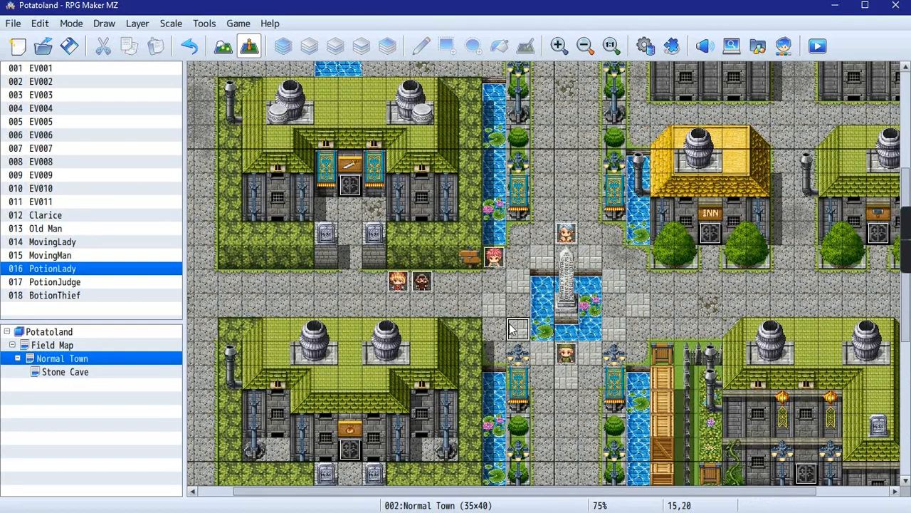
left_click(397, 281)
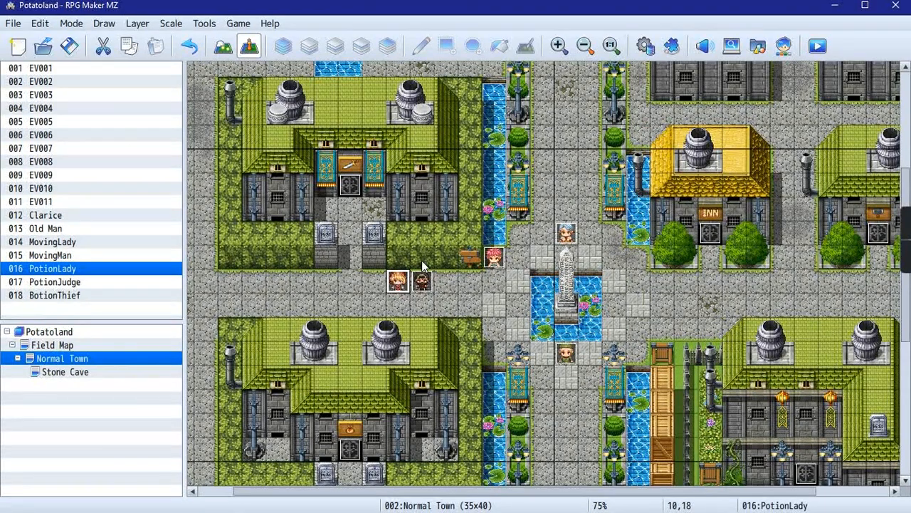
left_click(421, 284)
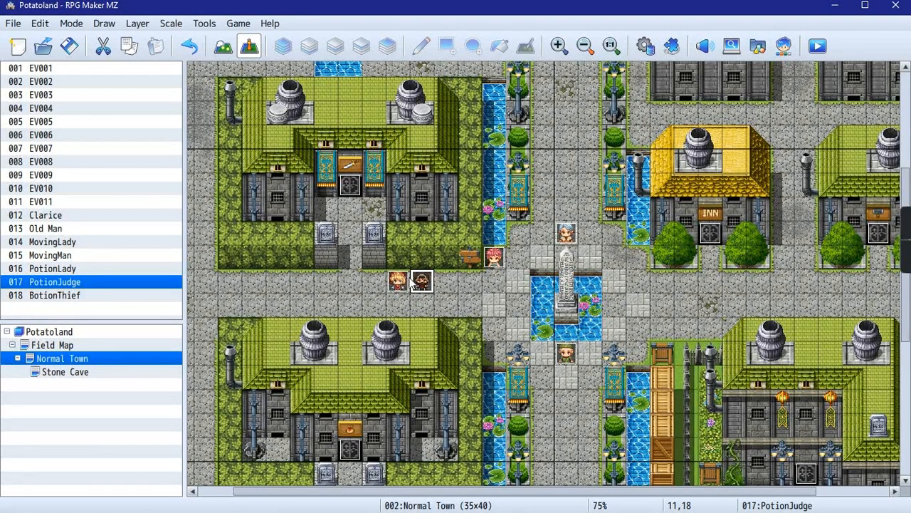
left_click(399, 281)
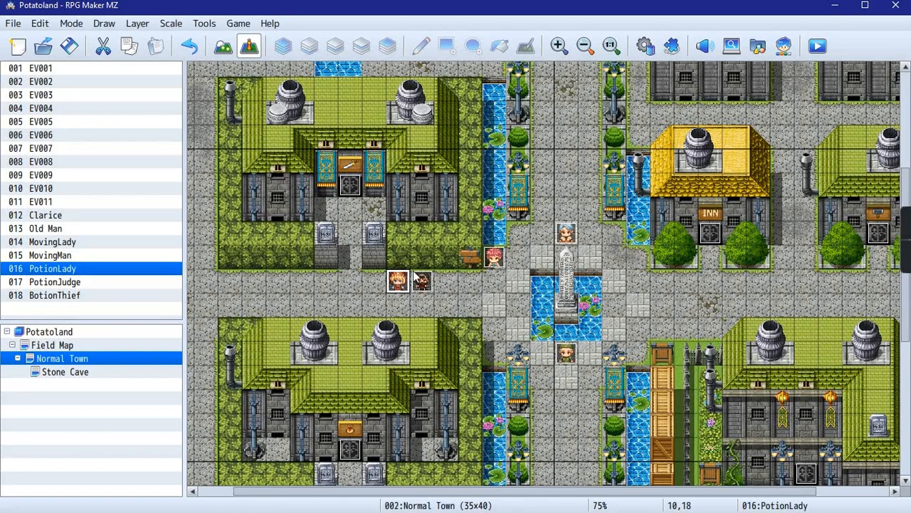